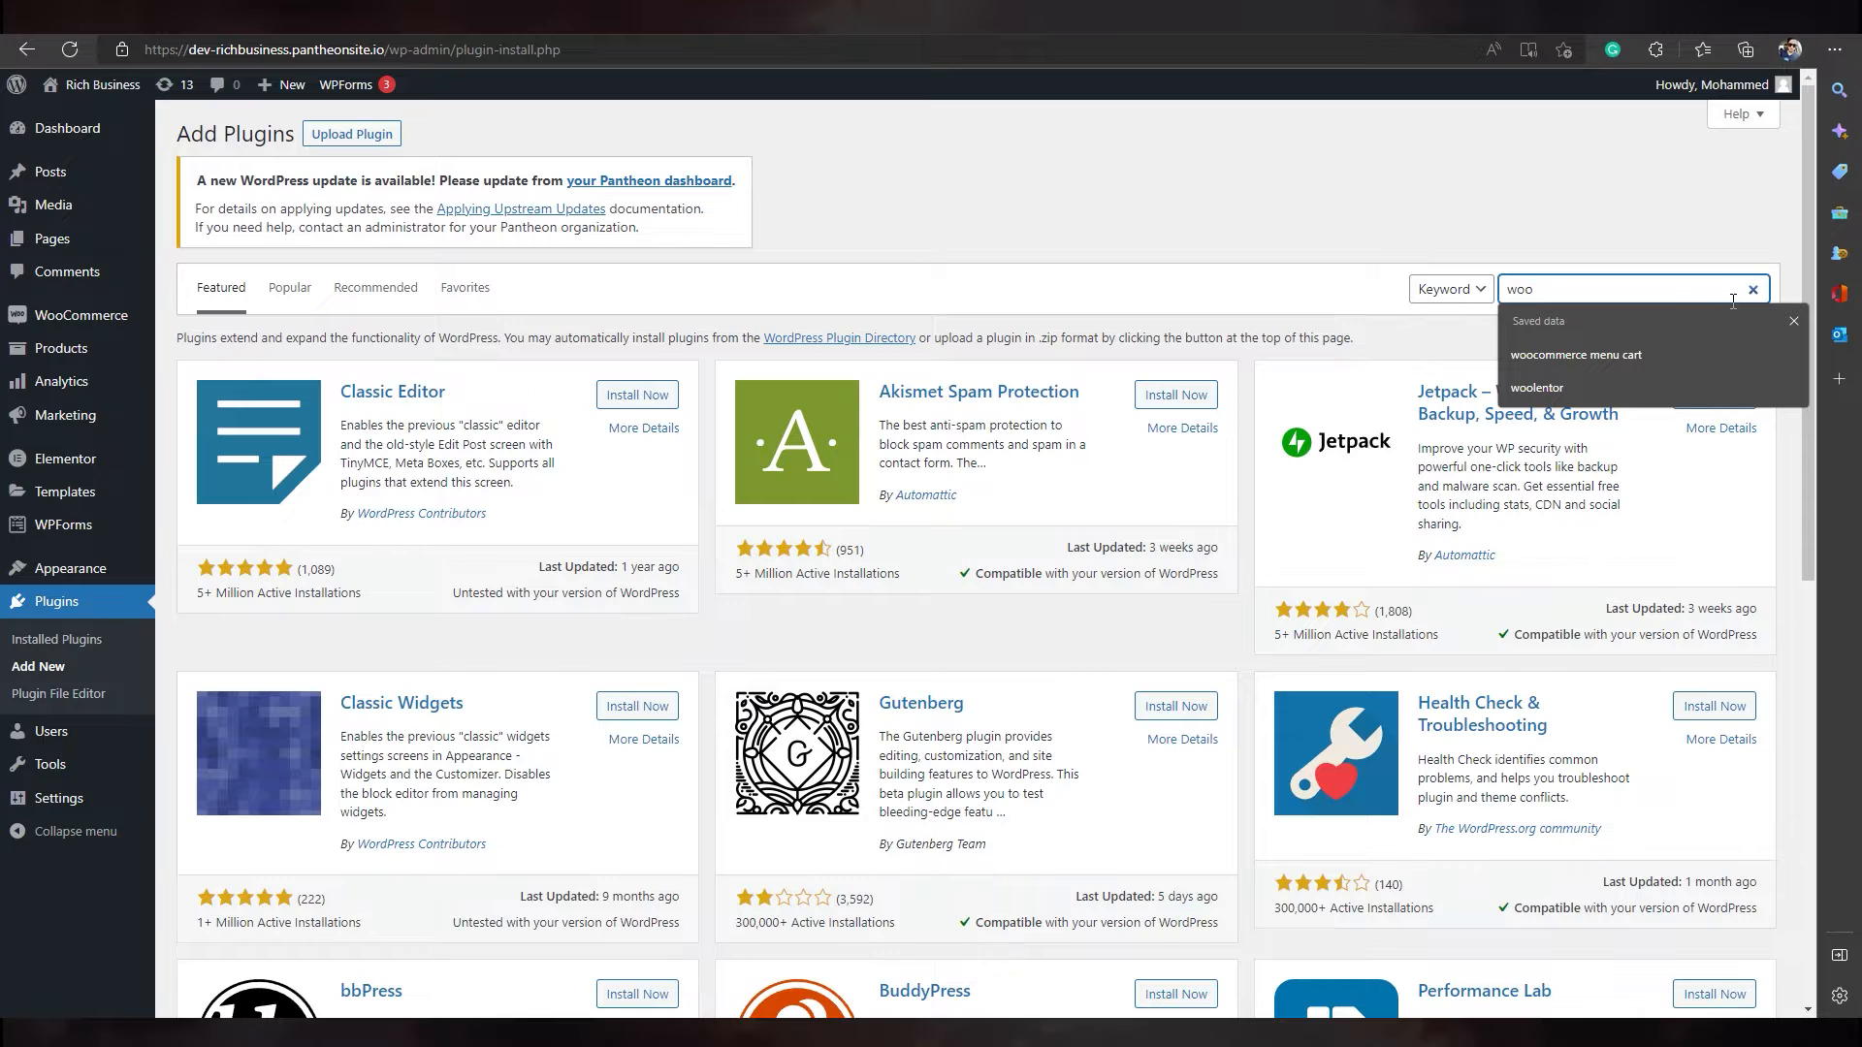
Step: Remove the saved "woolentor" suggestion and search the plugins for "woocommerce menu cart"
{"action": "key", "text": "Down"}
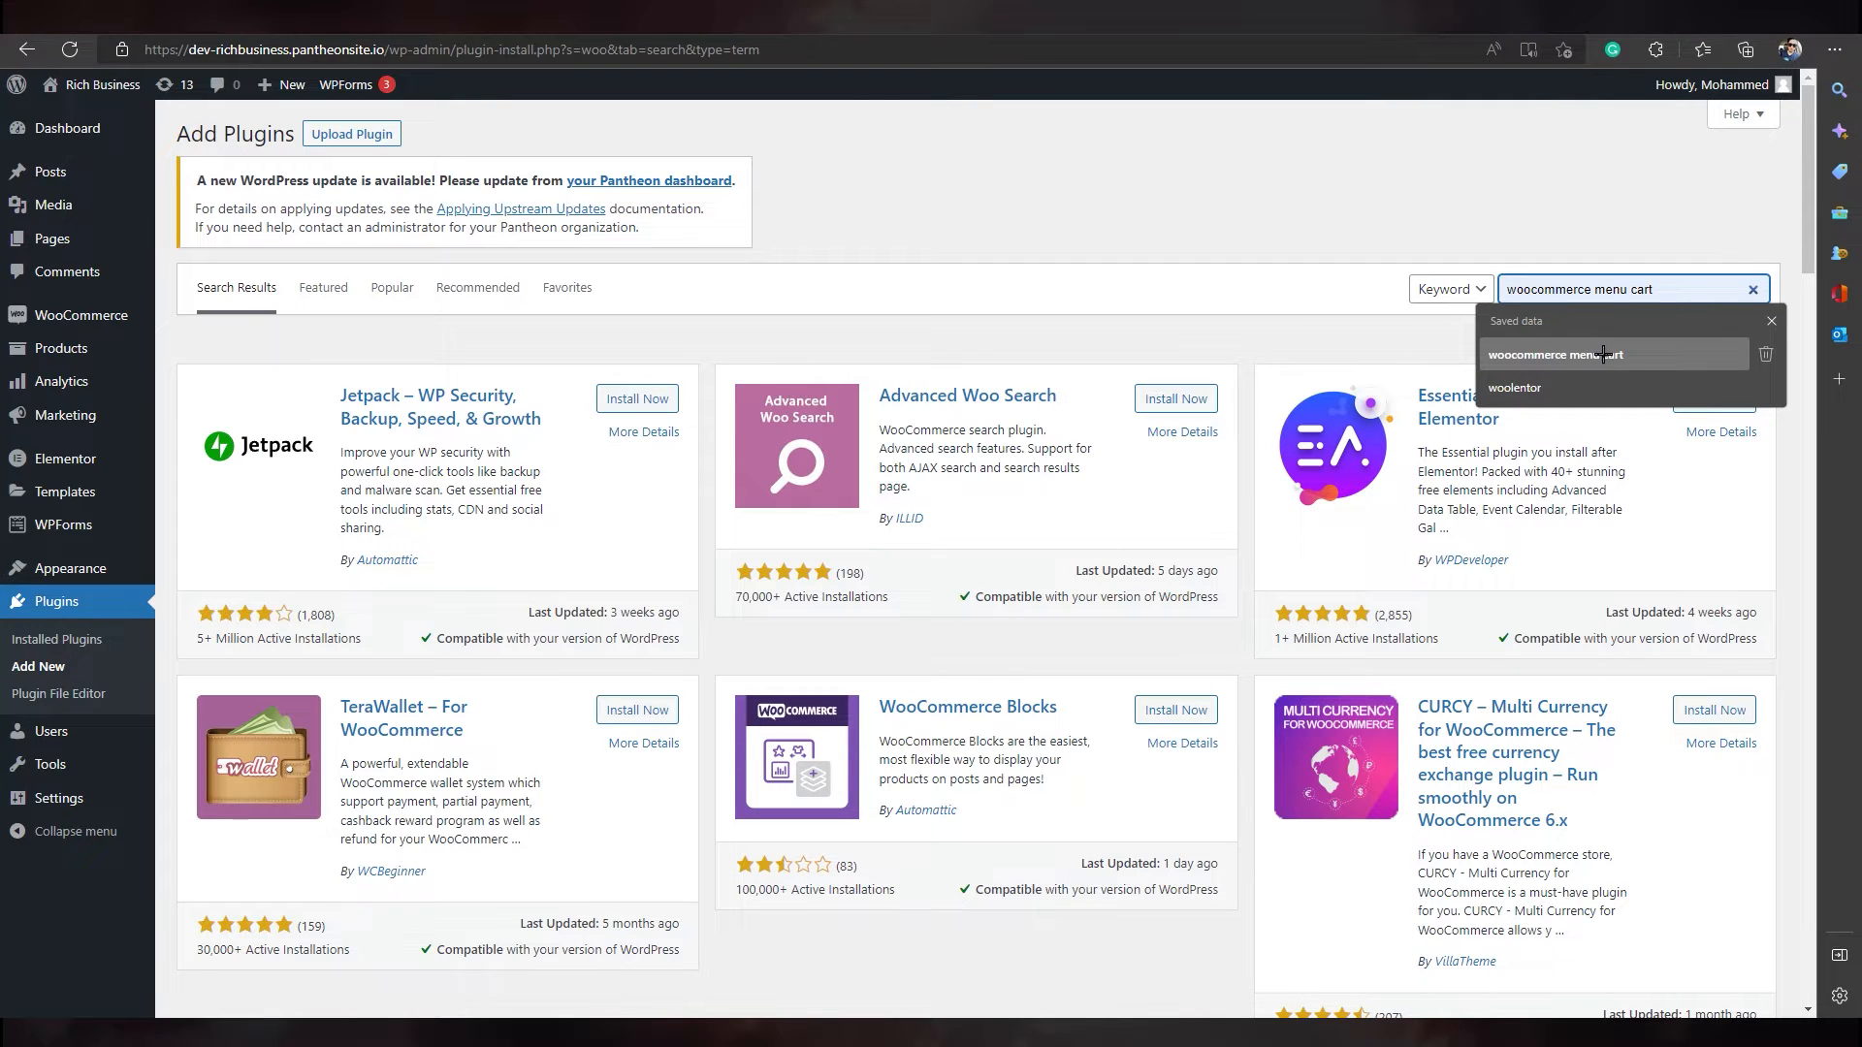
{"action": "left_click", "coordinate": [1766, 387]}
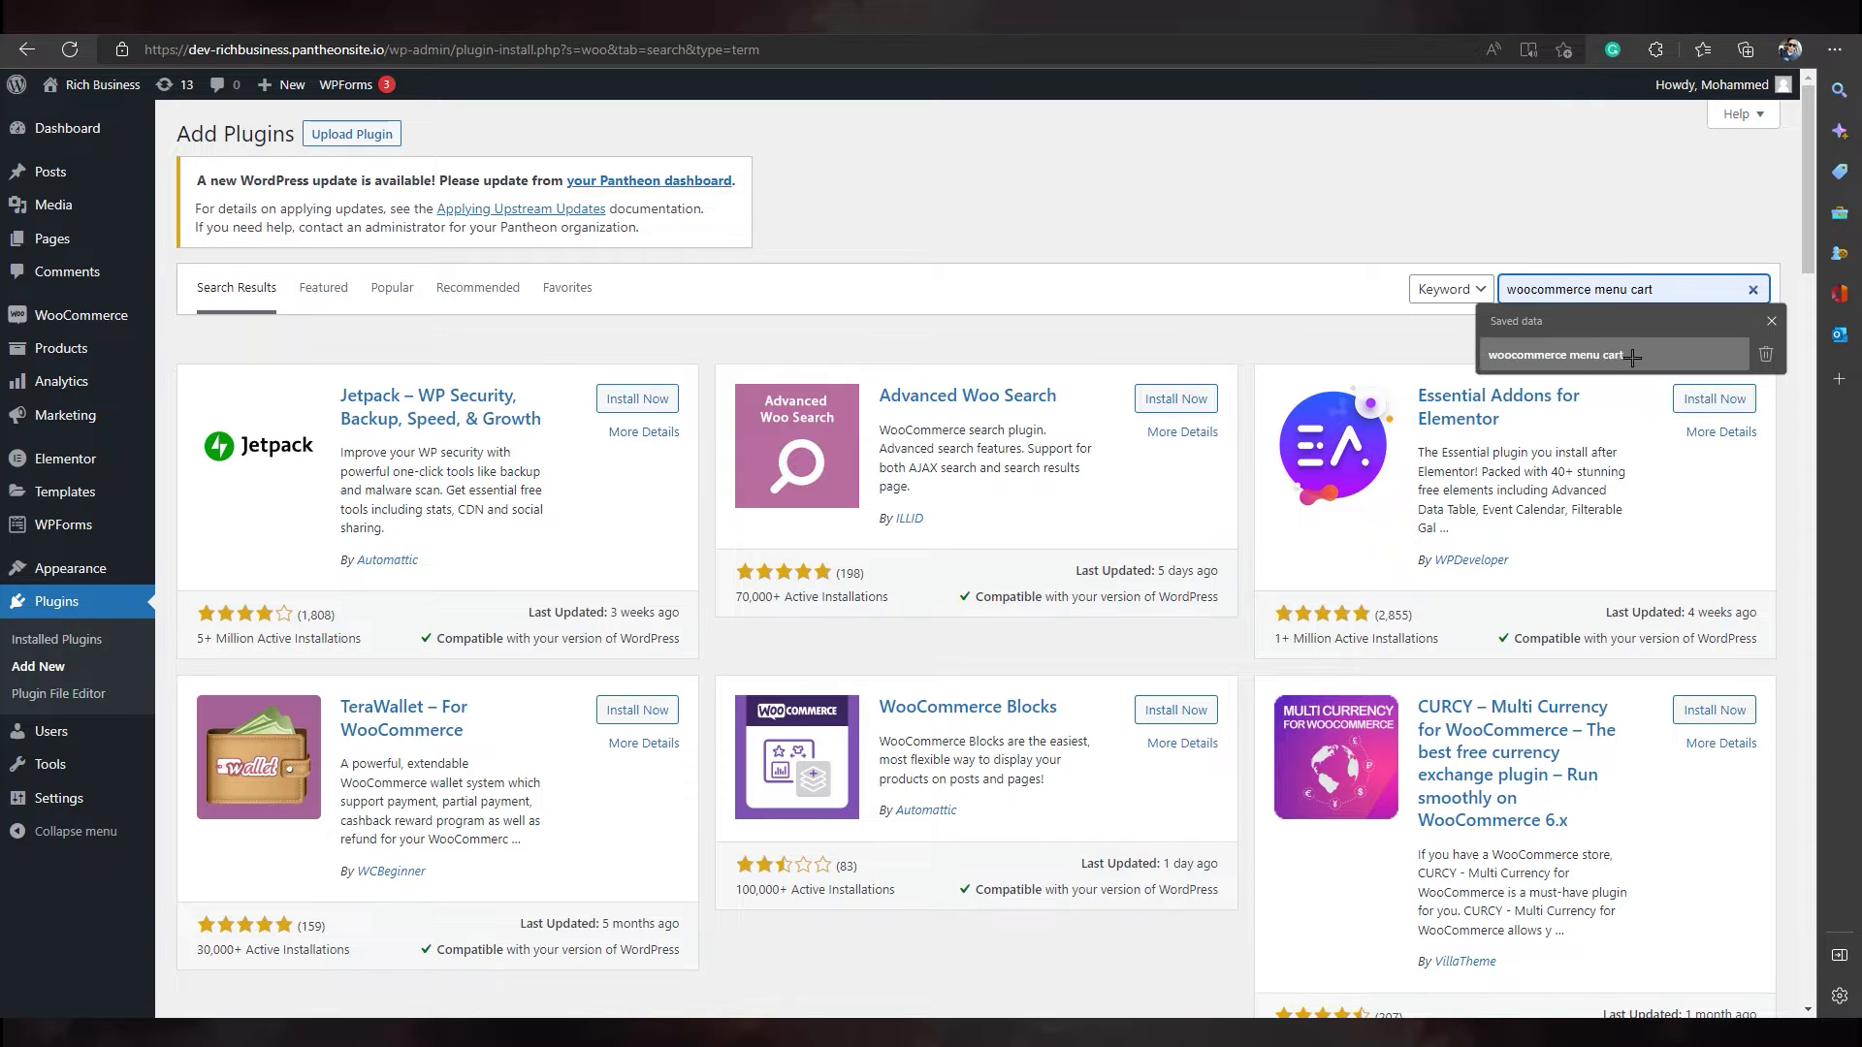
{"action": "left_click", "coordinate": [1635, 356]}
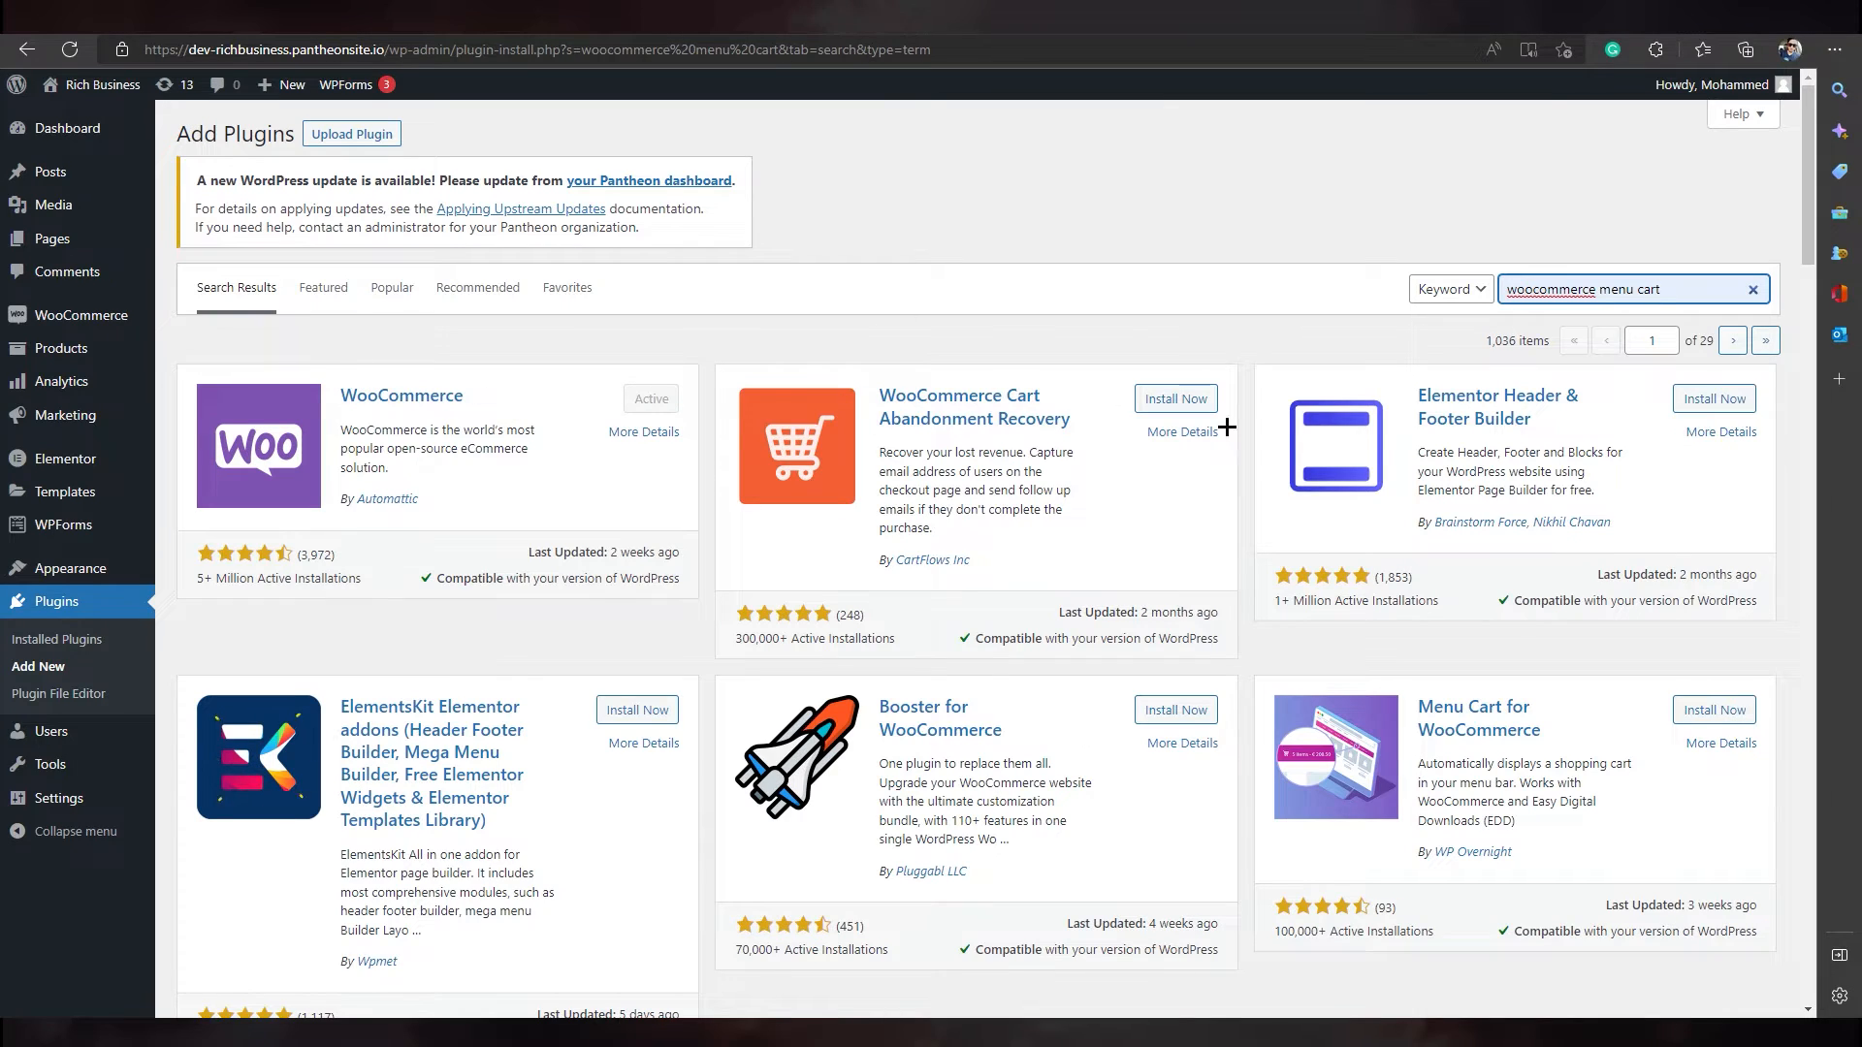
Step: Look through the plugin search results for a menu cart plugin
{"action": "scroll", "coordinate": [944, 776], "scroll_direction": "down", "scroll_amount": 20}
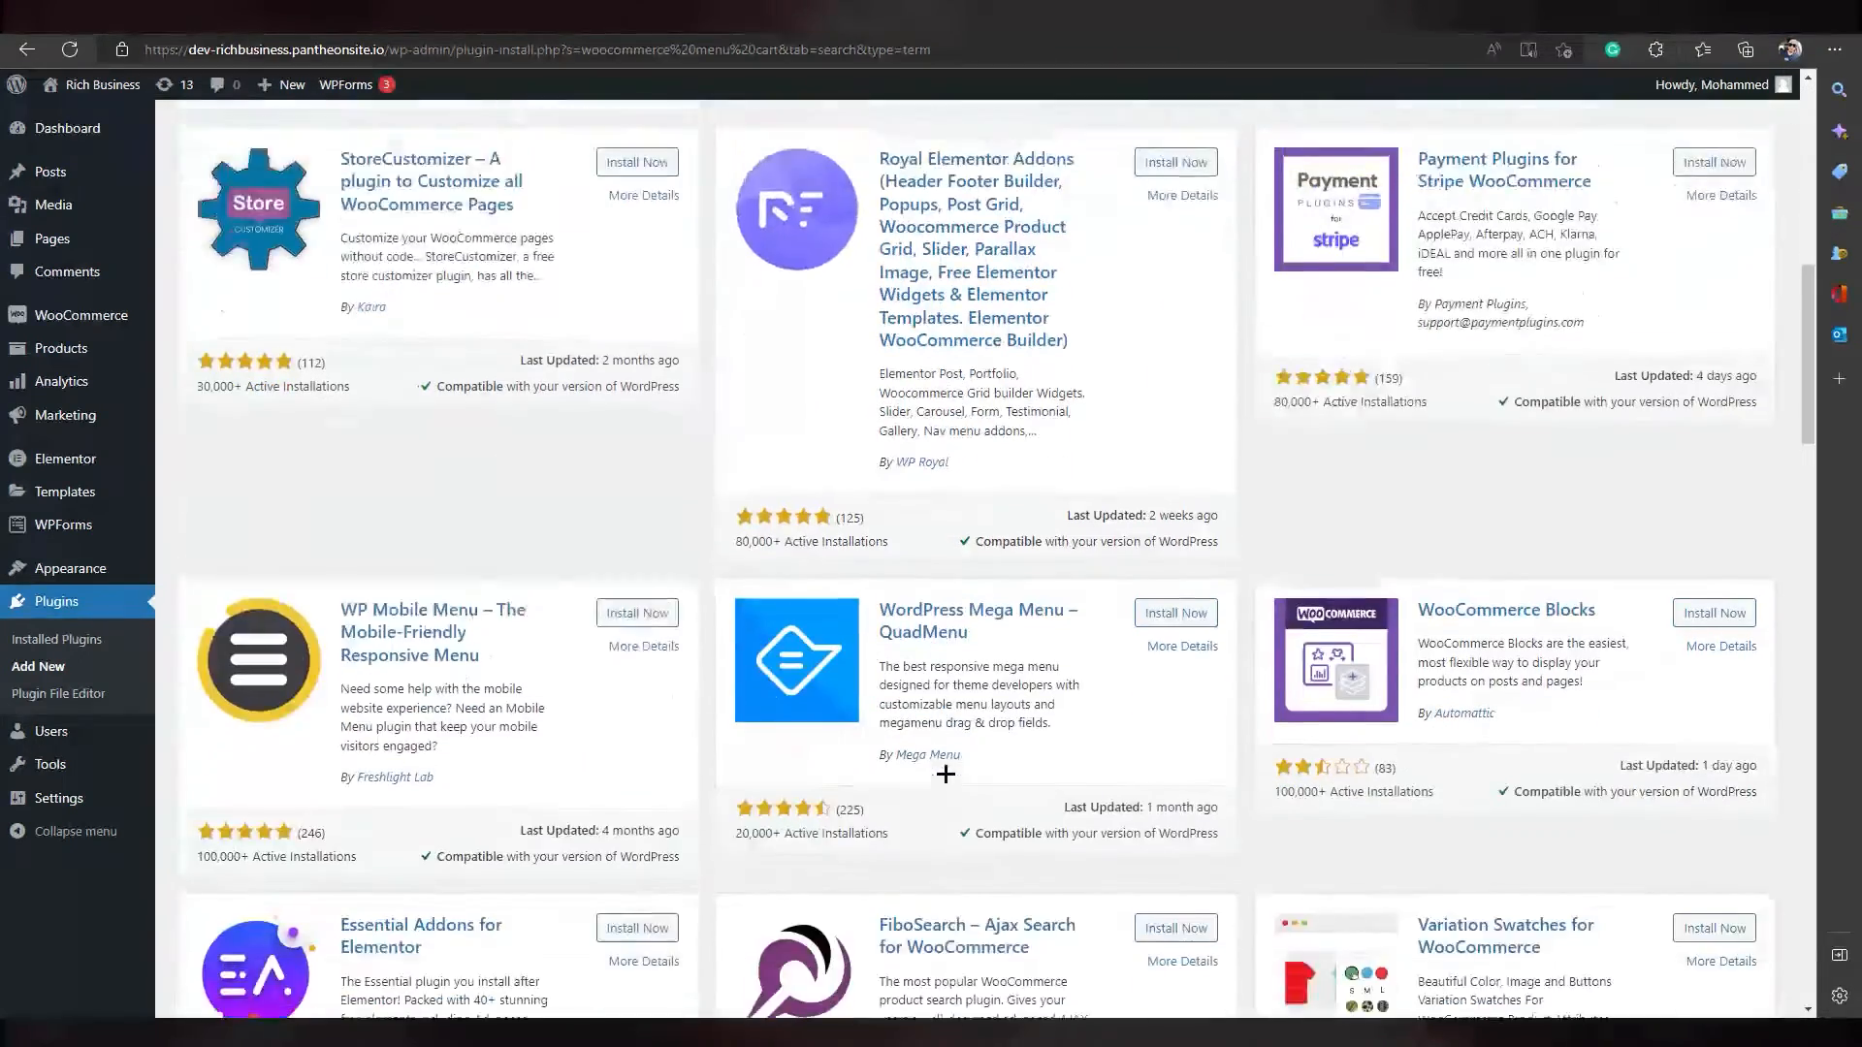
{"action": "scroll", "coordinate": [949, 774], "scroll_direction": "down", "scroll_amount": 15}
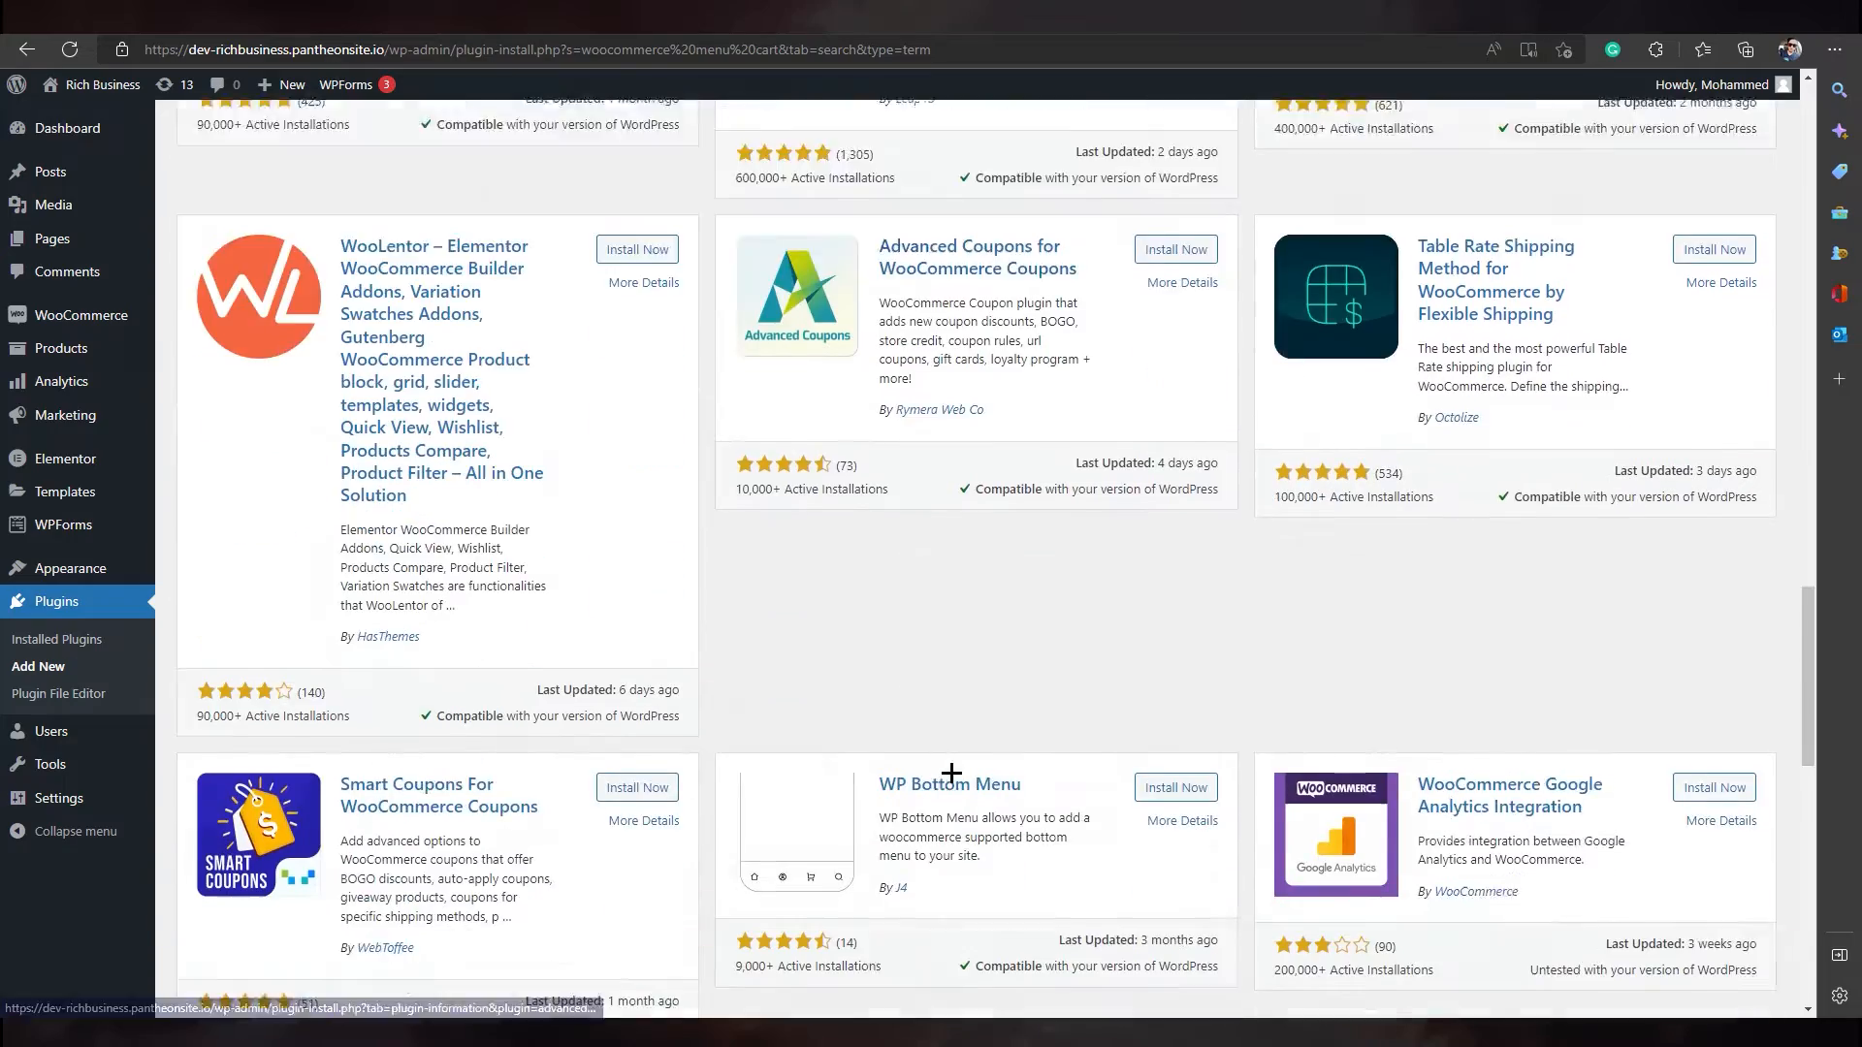
{"action": "scroll", "coordinate": [959, 772], "scroll_direction": "down", "scroll_amount": 8}
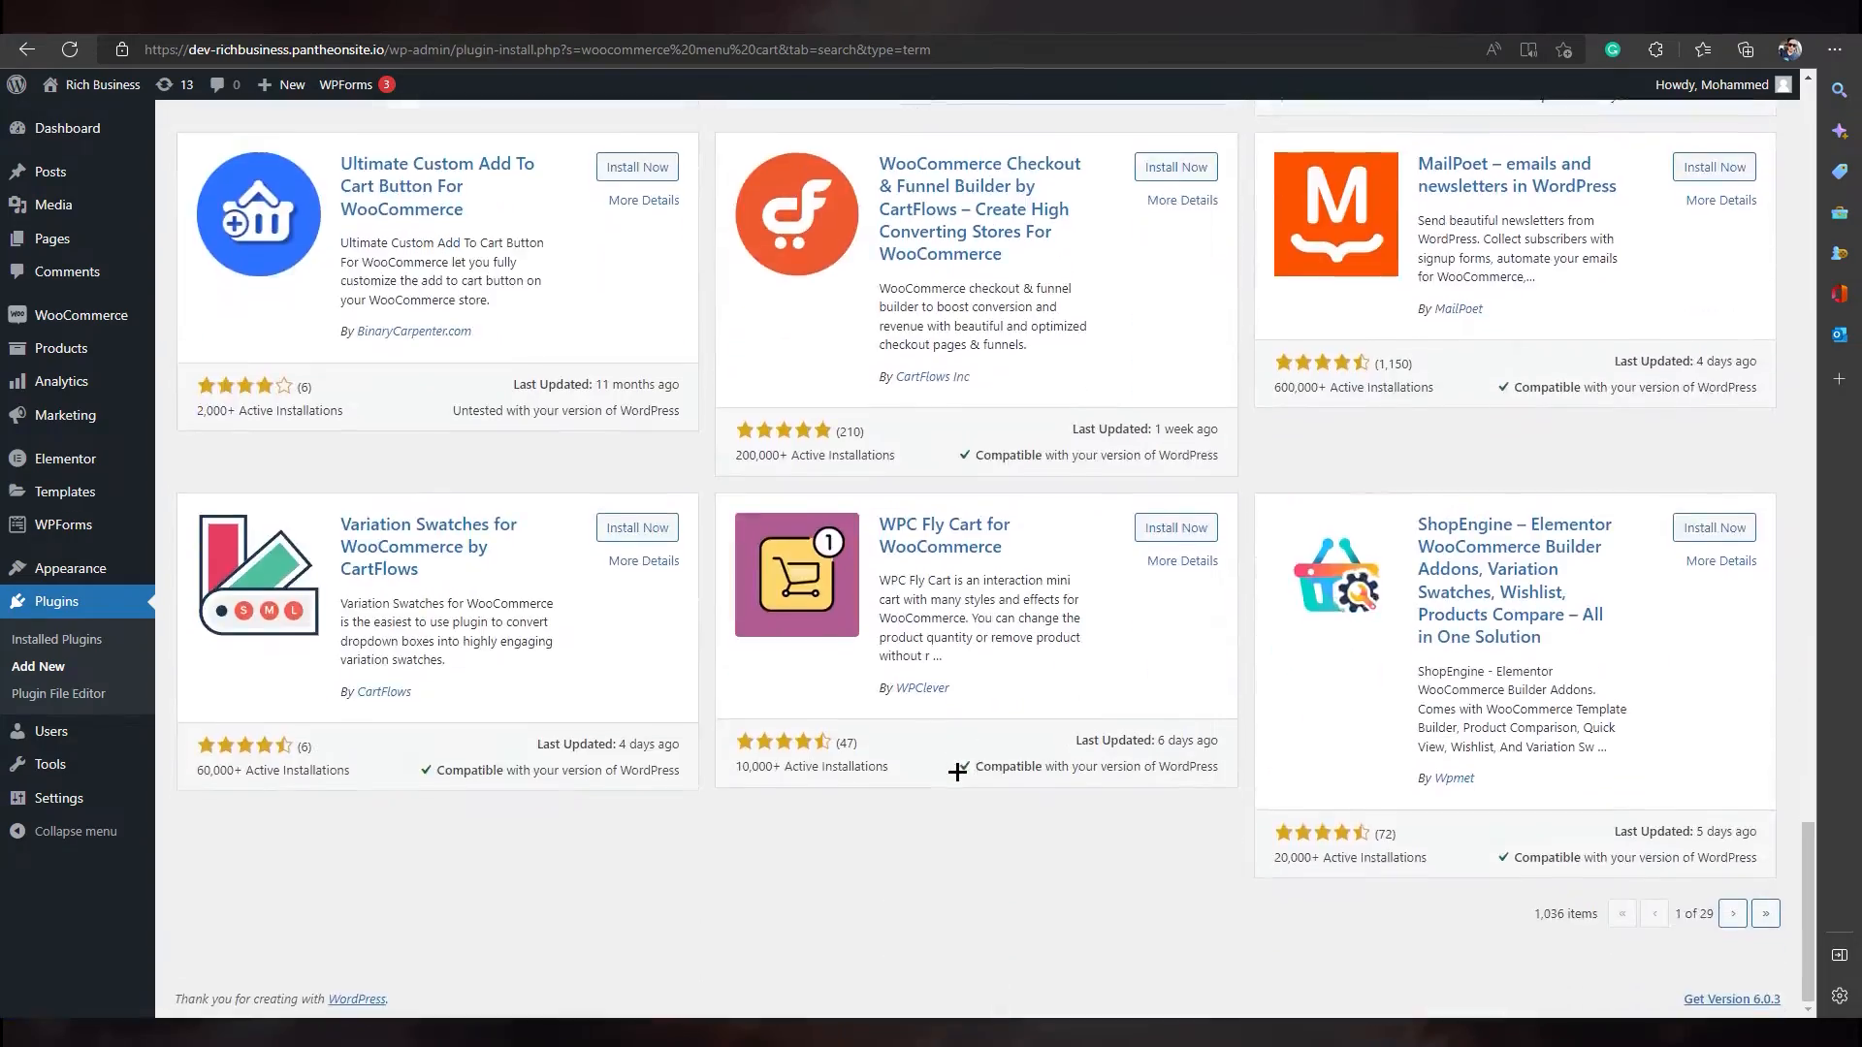
{"action": "scroll", "coordinate": [959, 769], "scroll_direction": "up", "scroll_amount": 12}
{"action": "scroll", "coordinate": [956, 768], "scroll_direction": "up", "scroll_amount": 15}
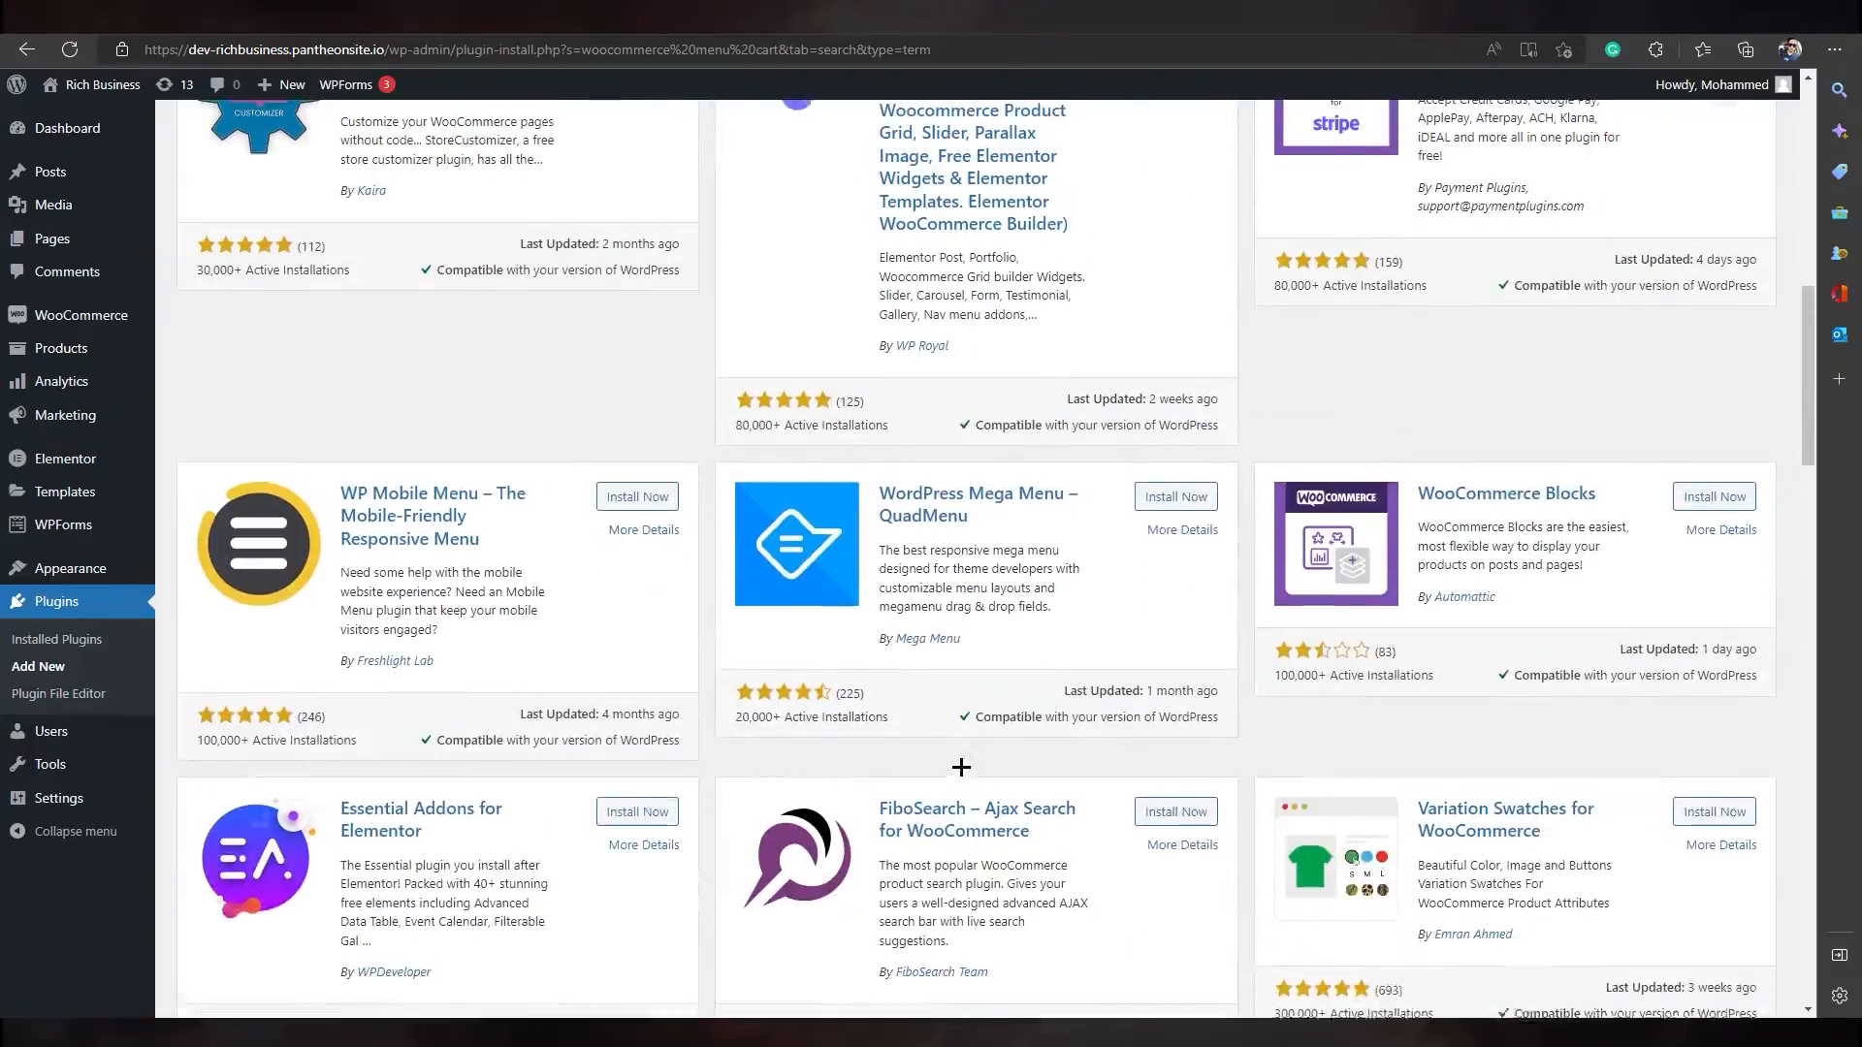
{"action": "scroll", "coordinate": [945, 763], "scroll_direction": "up", "scroll_amount": 8}
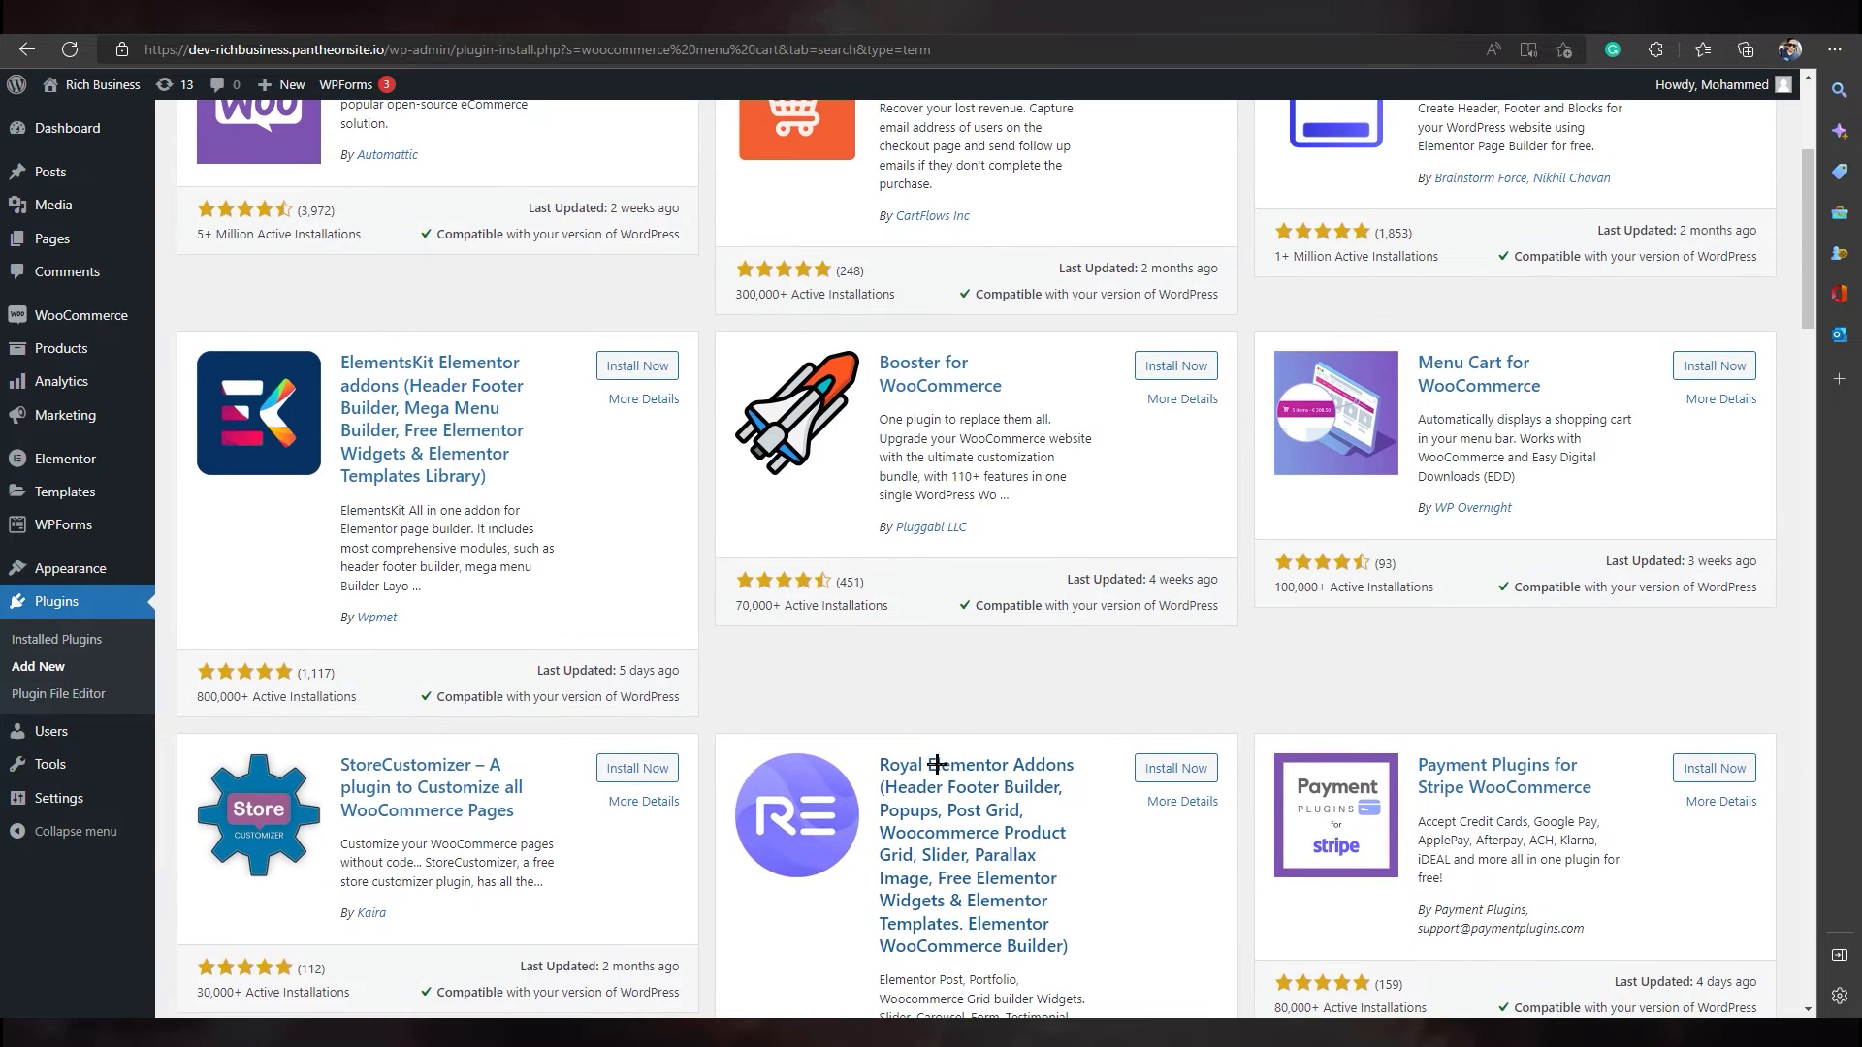
{"action": "scroll", "coordinate": [871, 768], "scroll_direction": "down", "scroll_amount": 2}
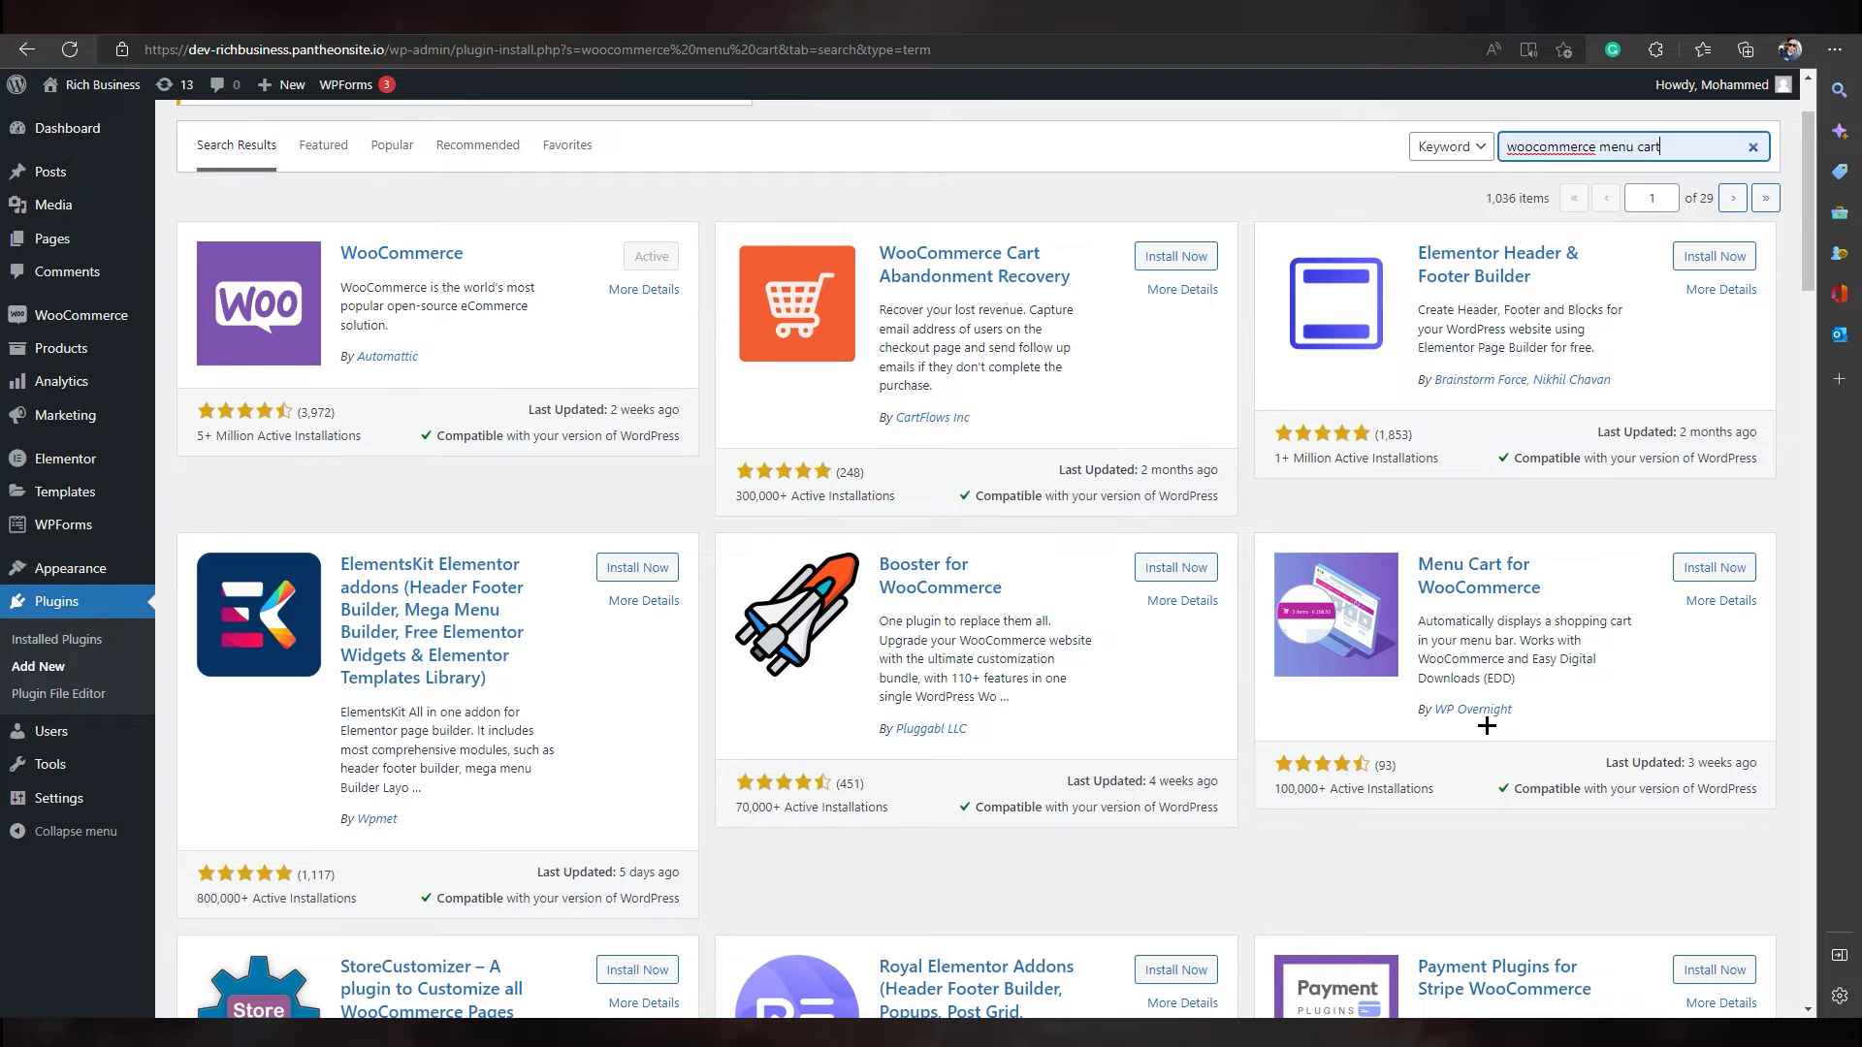
Step: Examine the name and author of the Menu Cart for WooCommerce plugin by WP Overnight at an enlarged page size
{"action": "key", "text": "ctrl+plus"}
{"action": "key", "text": "ctrl+plus"}
{"action": "key", "text": "ctrl+plus"}
{"action": "scroll", "coordinate": [1504, 739], "scroll_direction": "down", "scroll_amount": 8}
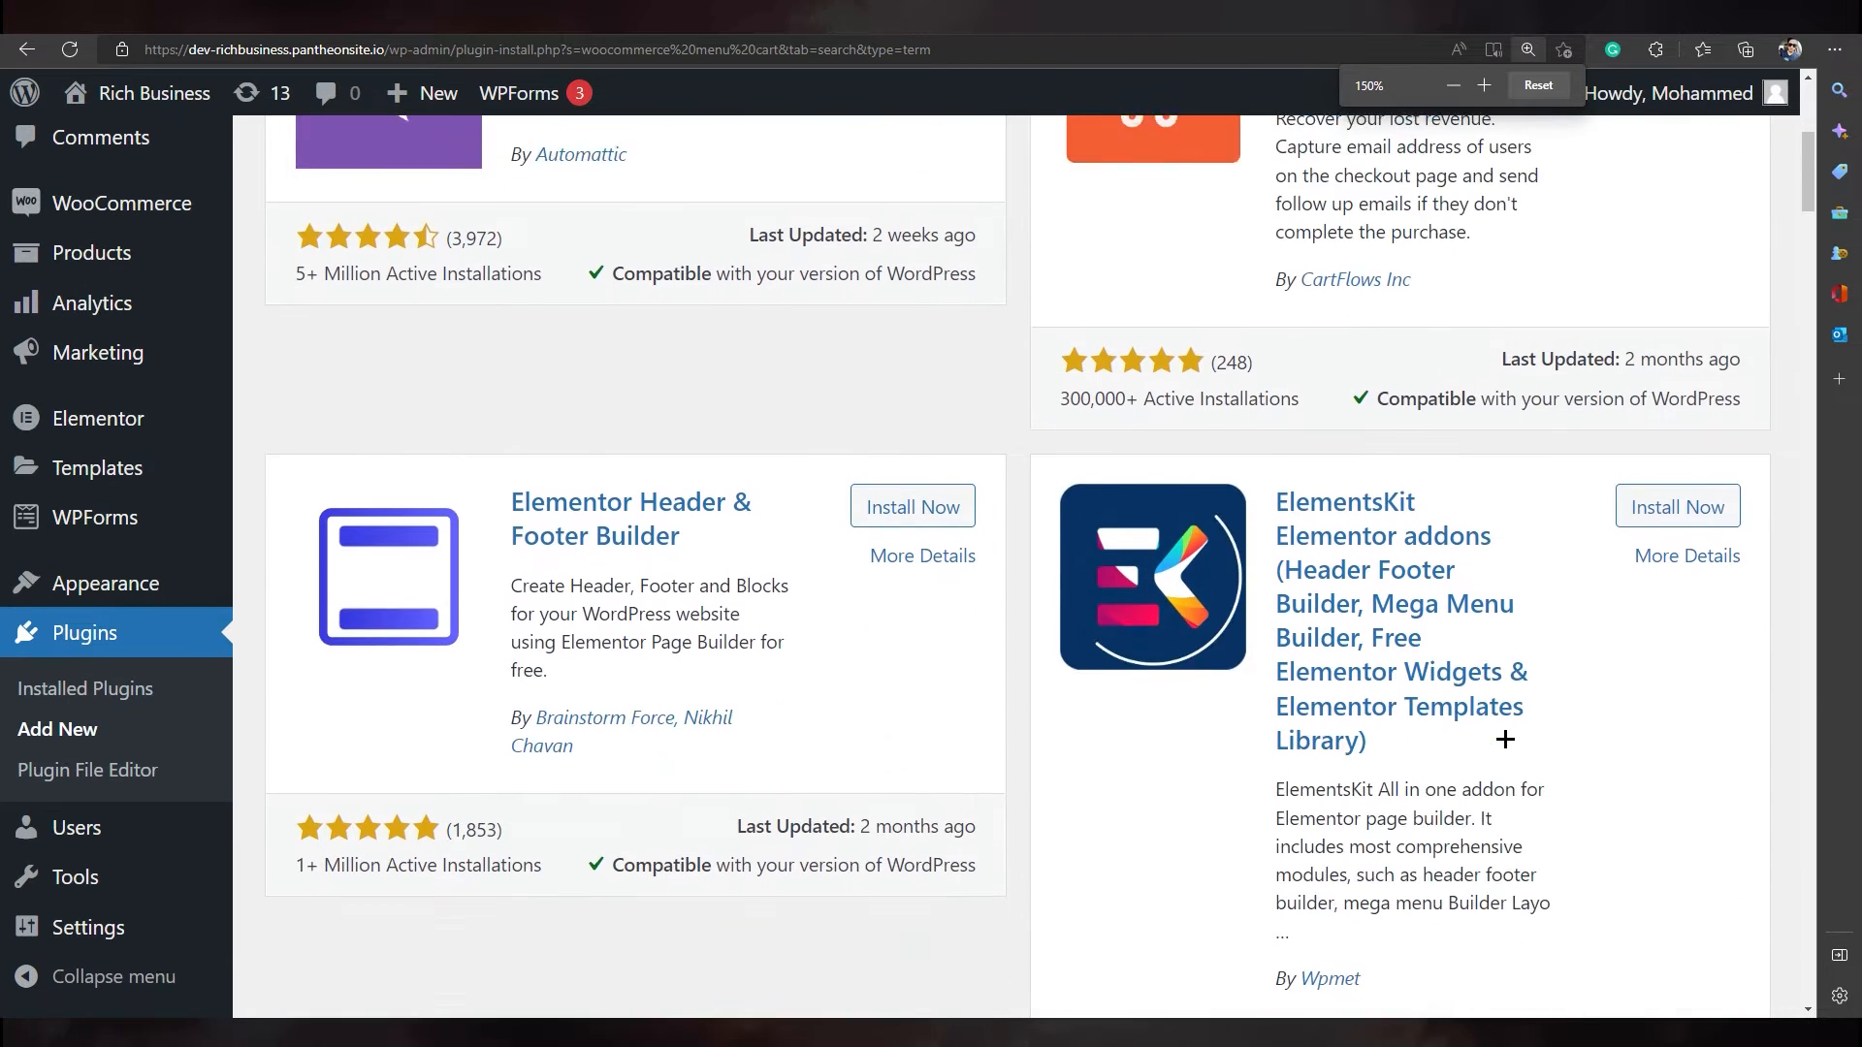
{"action": "scroll", "coordinate": [1504, 739], "scroll_direction": "down", "scroll_amount": 1}
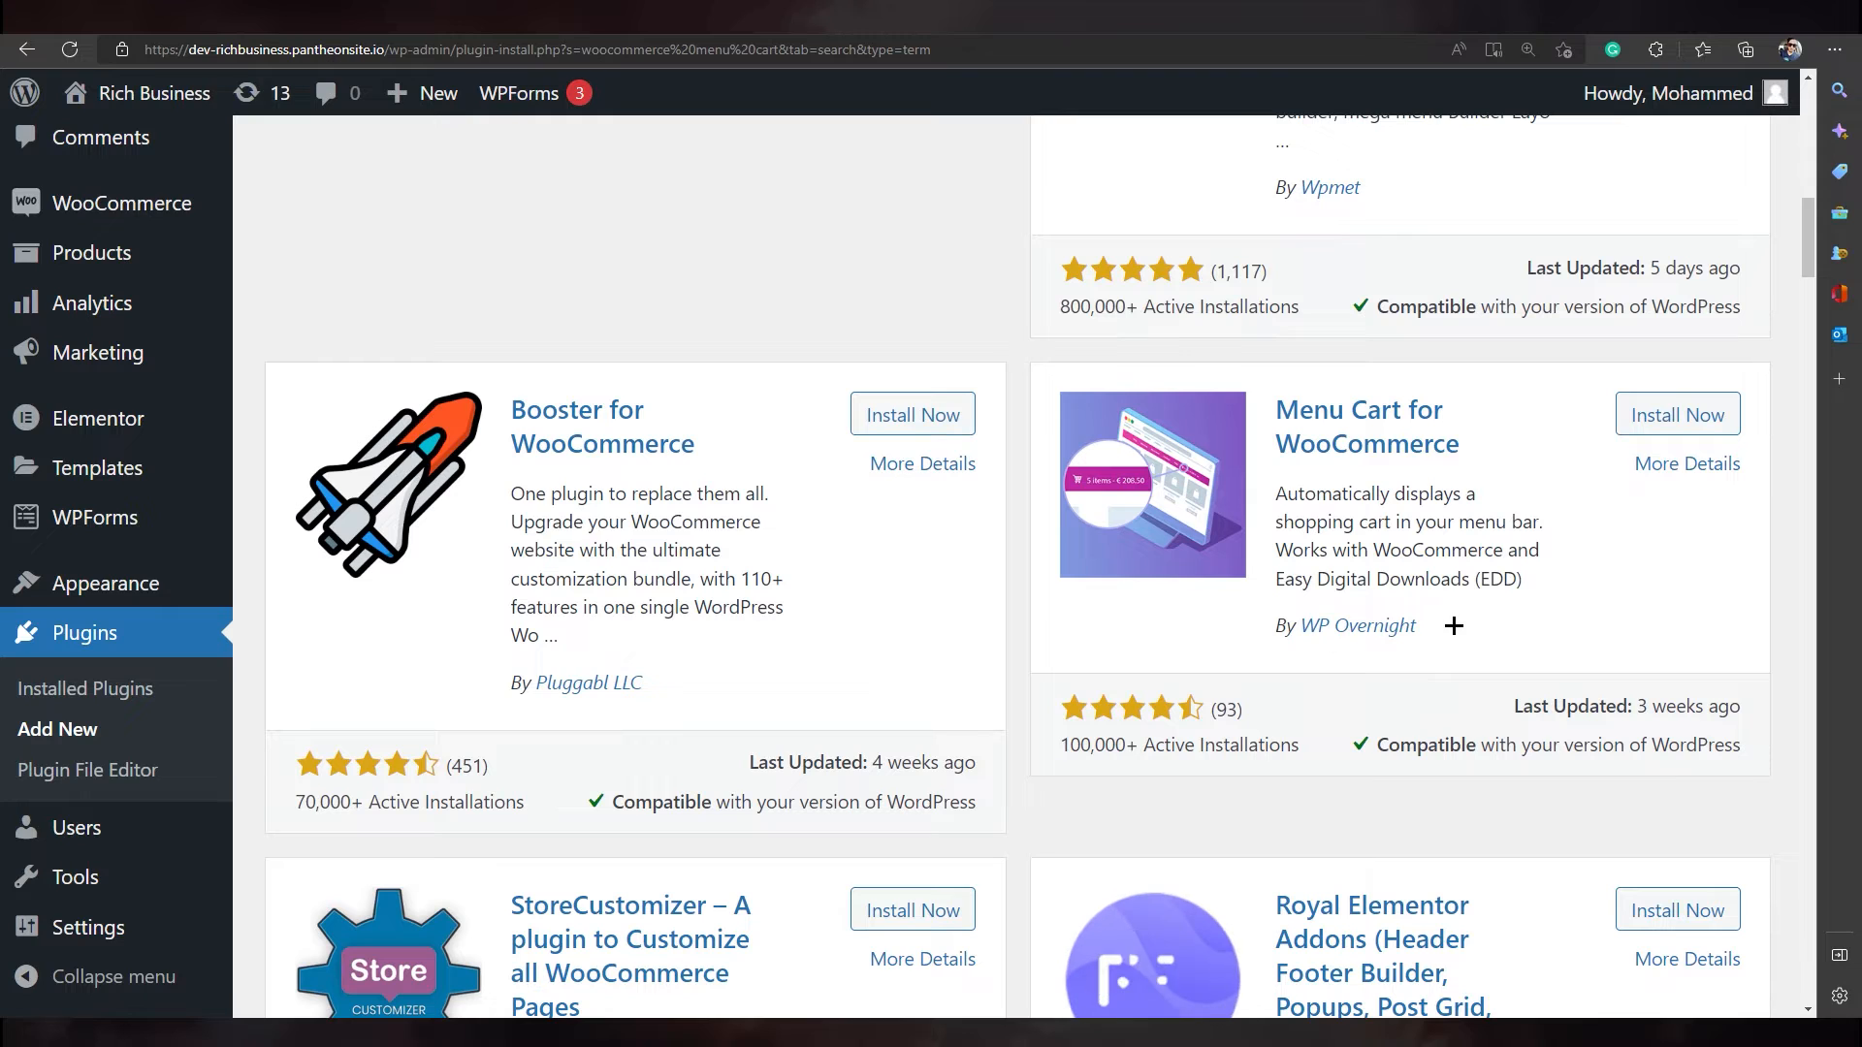
{"action": "left_click_drag", "start_coordinate": [1418, 626], "coordinate": [1301, 657]}
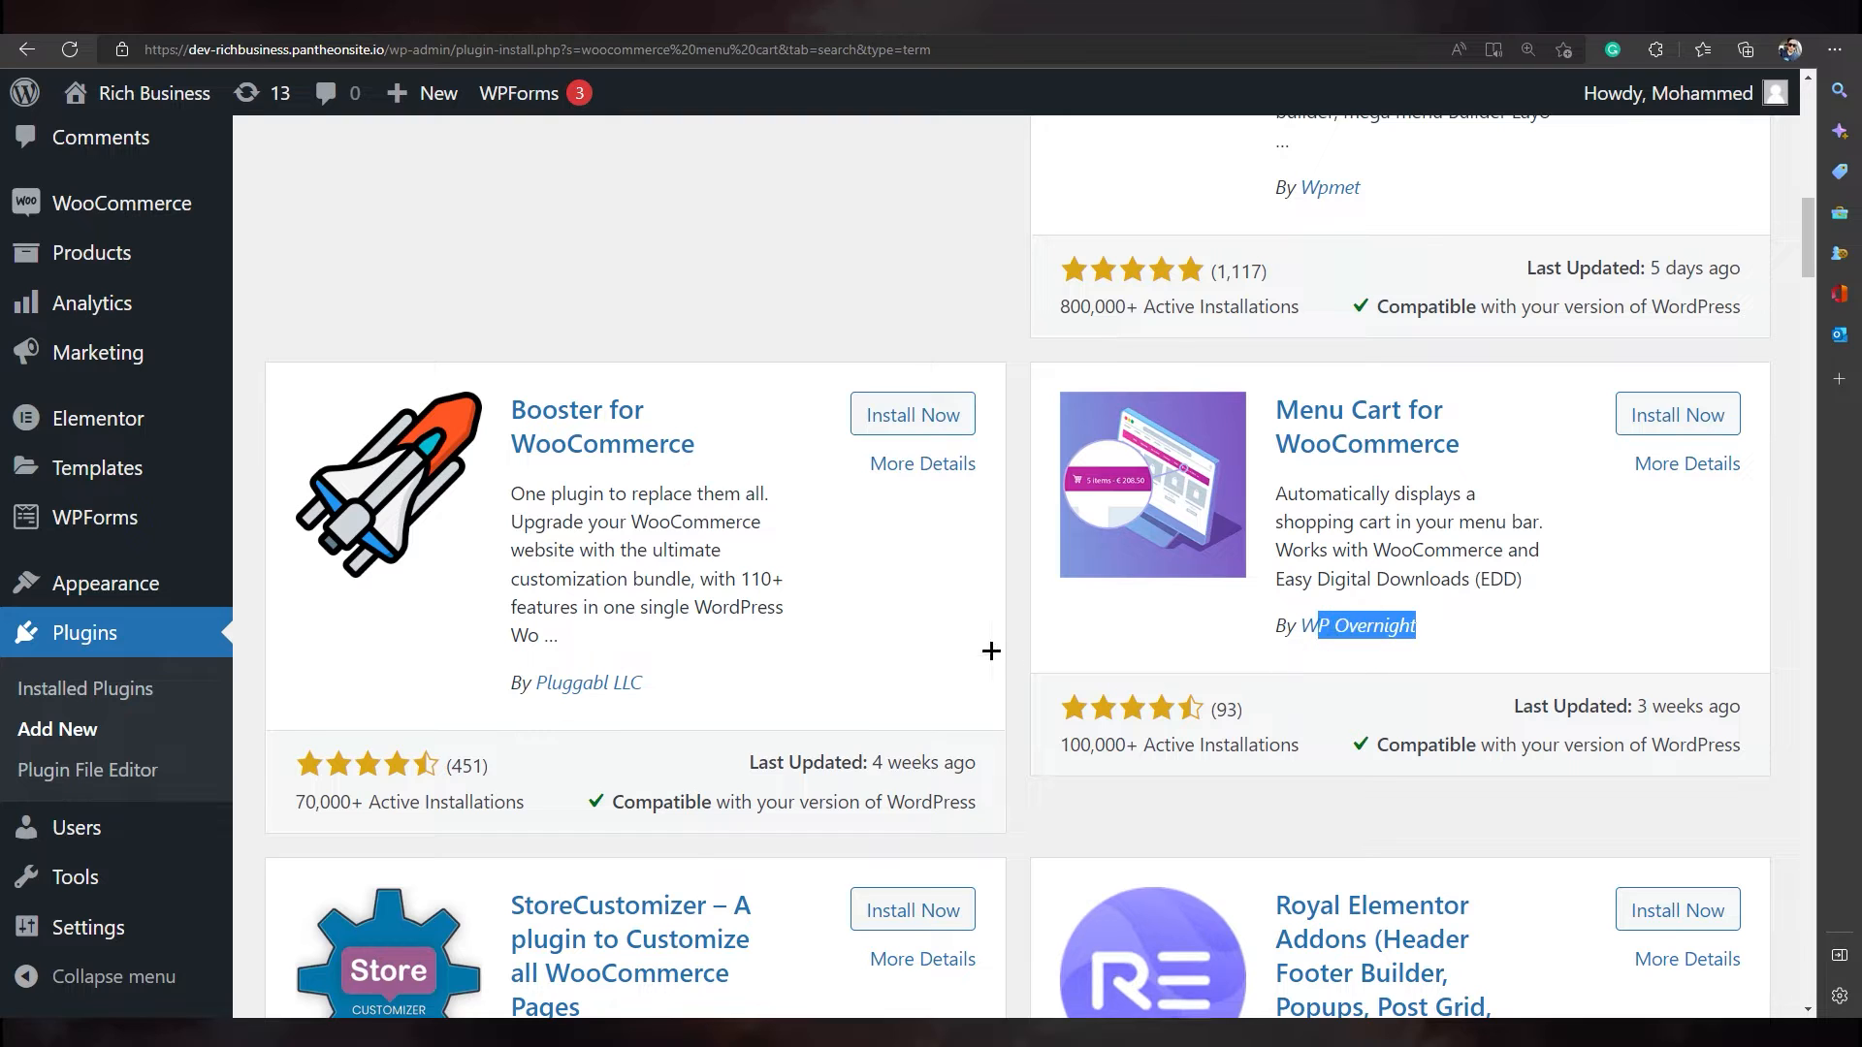
{"action": "left_click", "coordinate": [1359, 645]}
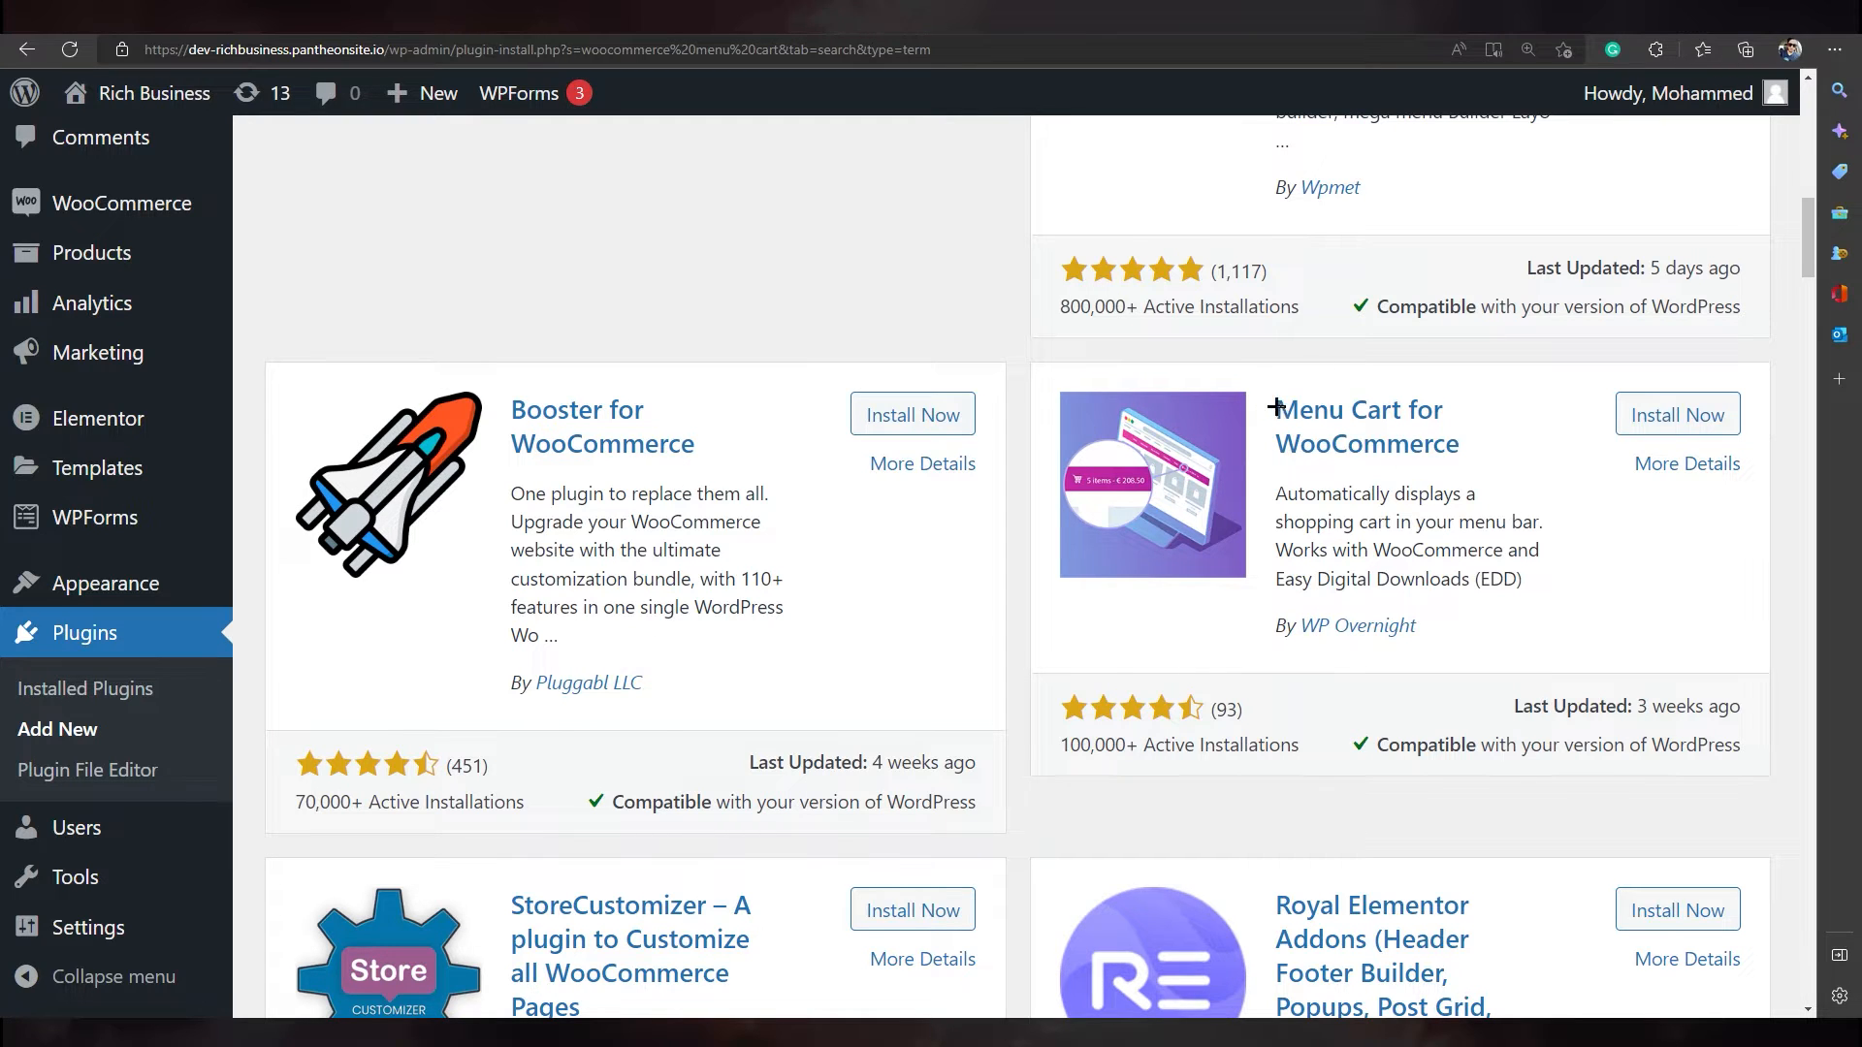
{"action": "left_click_drag", "start_coordinate": [1272, 407], "coordinate": [1500, 445]}
{"action": "left_click", "coordinate": [1019, 713]}
{"action": "scroll", "coordinate": [1164, 657], "scroll_direction": "down", "scroll_amount": 1}
{"action": "key", "text": "ctrl+minus"}
{"action": "key", "text": "ctrl+minus"}
{"action": "key", "text": "ctrl+minus"}
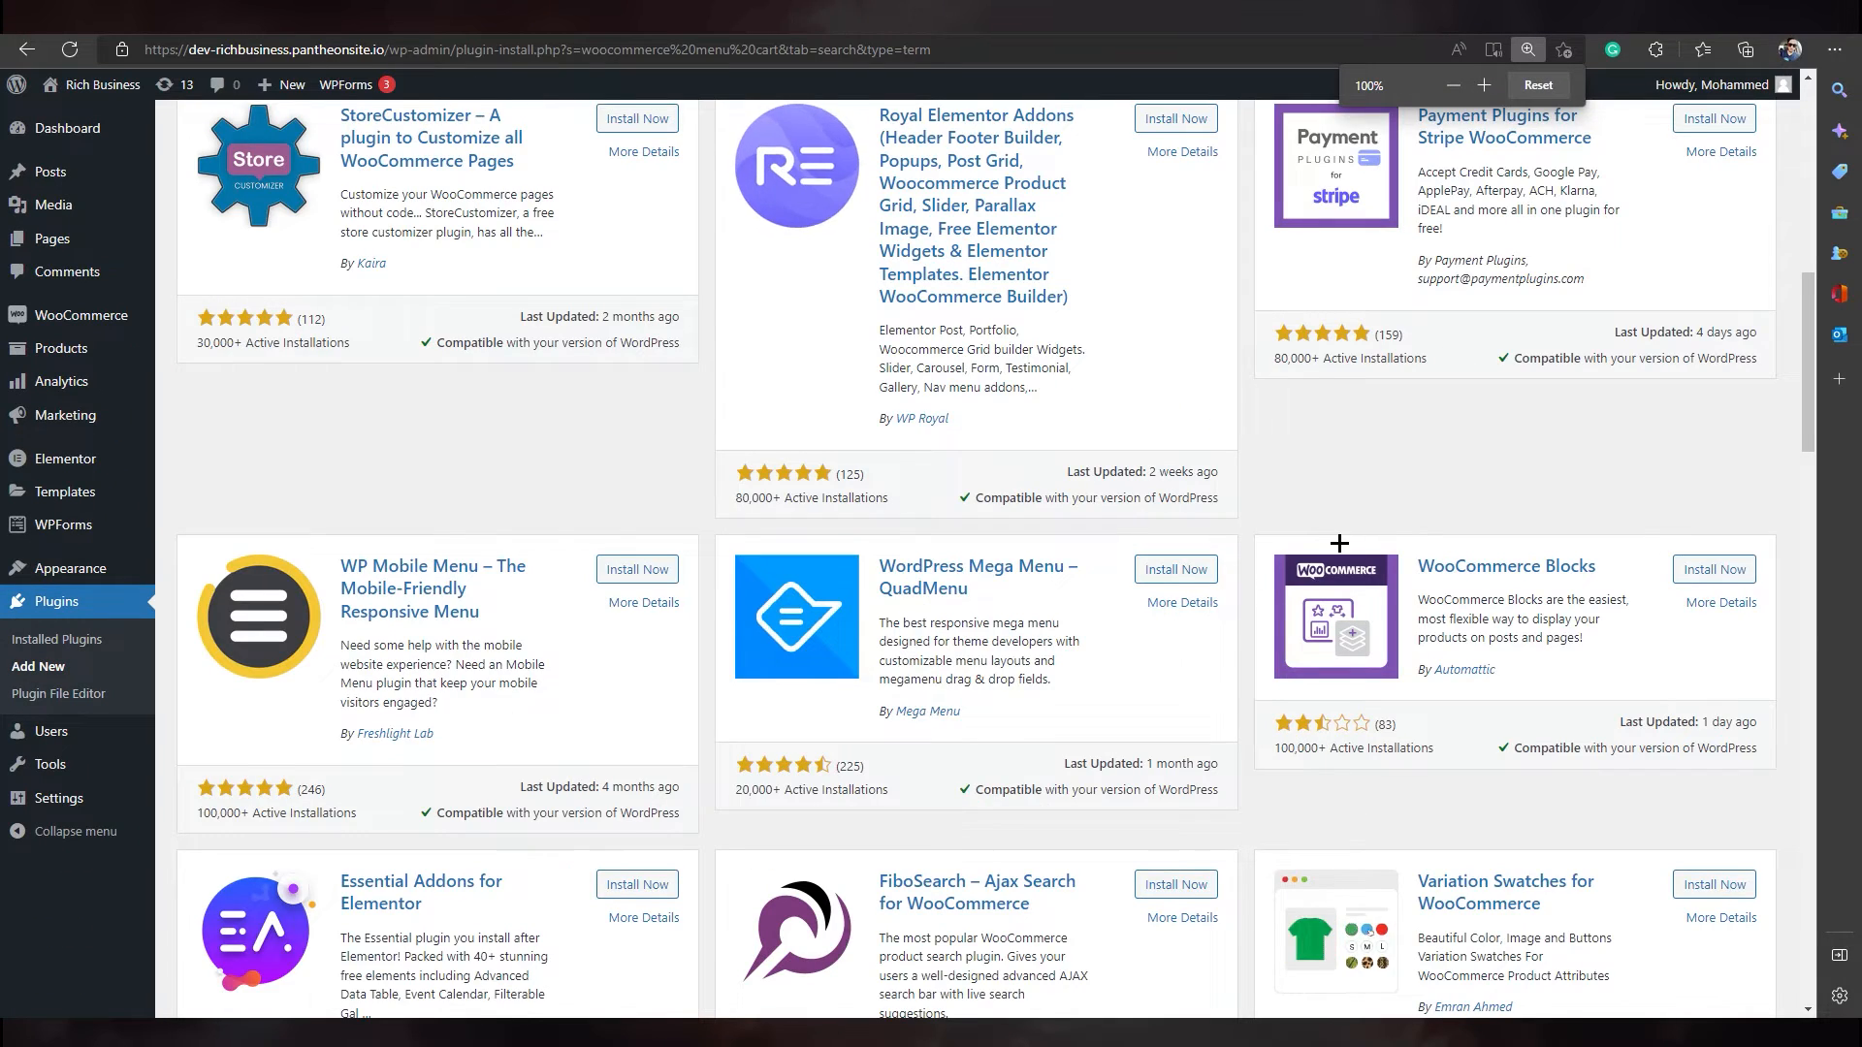
{"action": "scroll", "coordinate": [1342, 540], "scroll_direction": "up", "scroll_amount": 5}
{"action": "scroll", "coordinate": [1400, 356], "scroll_direction": "up", "scroll_amount": 3}
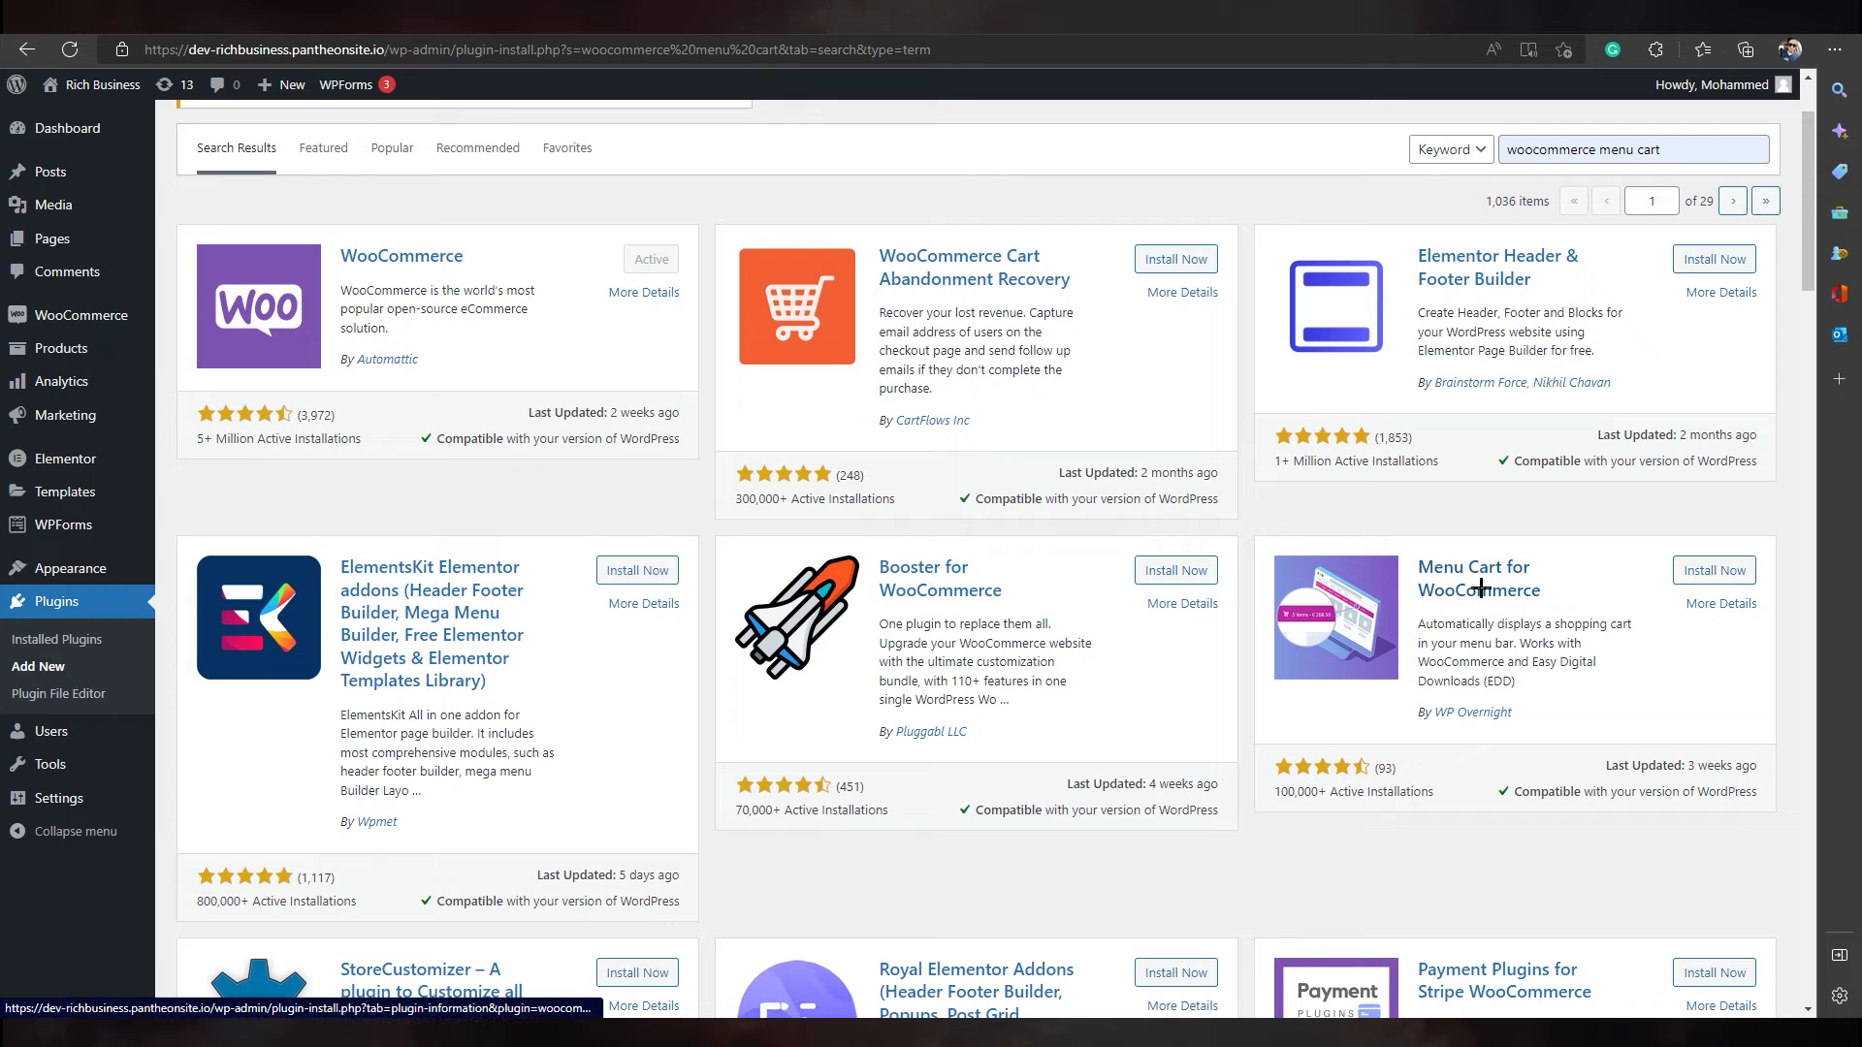
Step: Install and activate the Menu Cart for WooCommerce plugin by WP Overnight
{"action": "left_click", "coordinate": [1688, 570]}
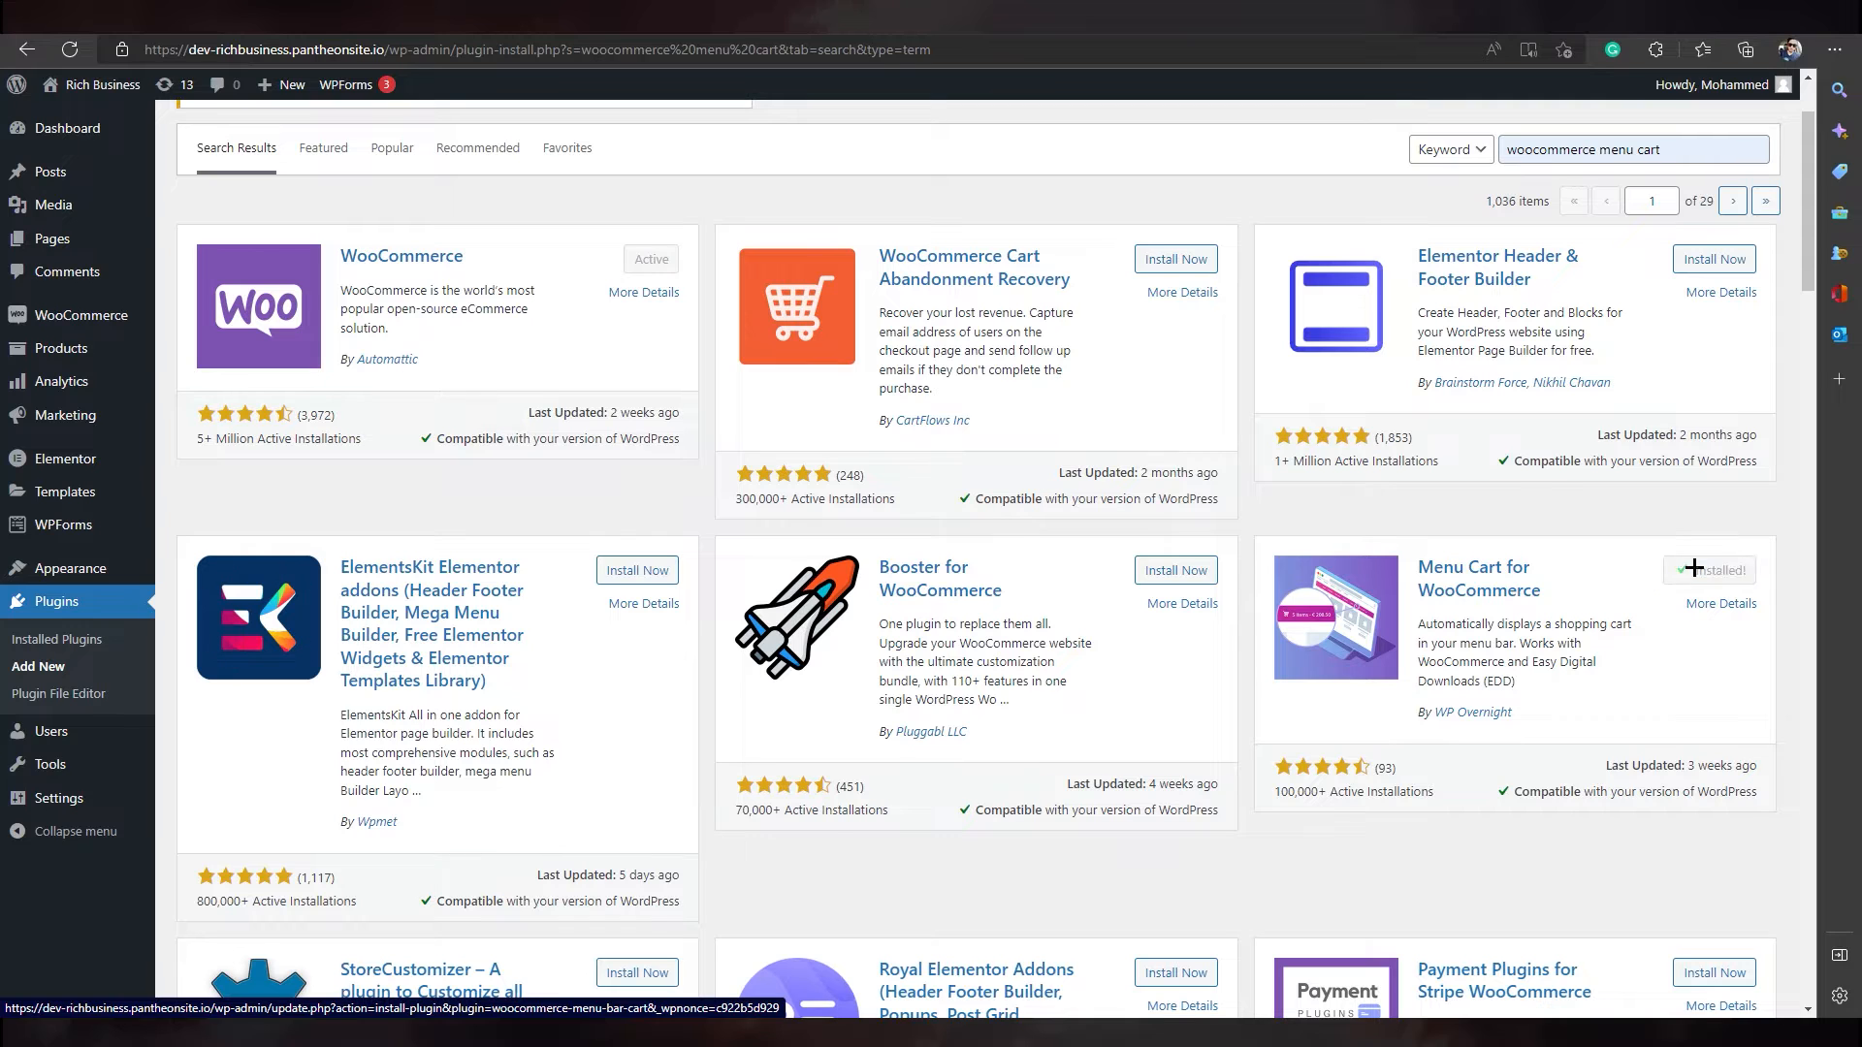
{"action": "left_click", "coordinate": [1724, 570]}
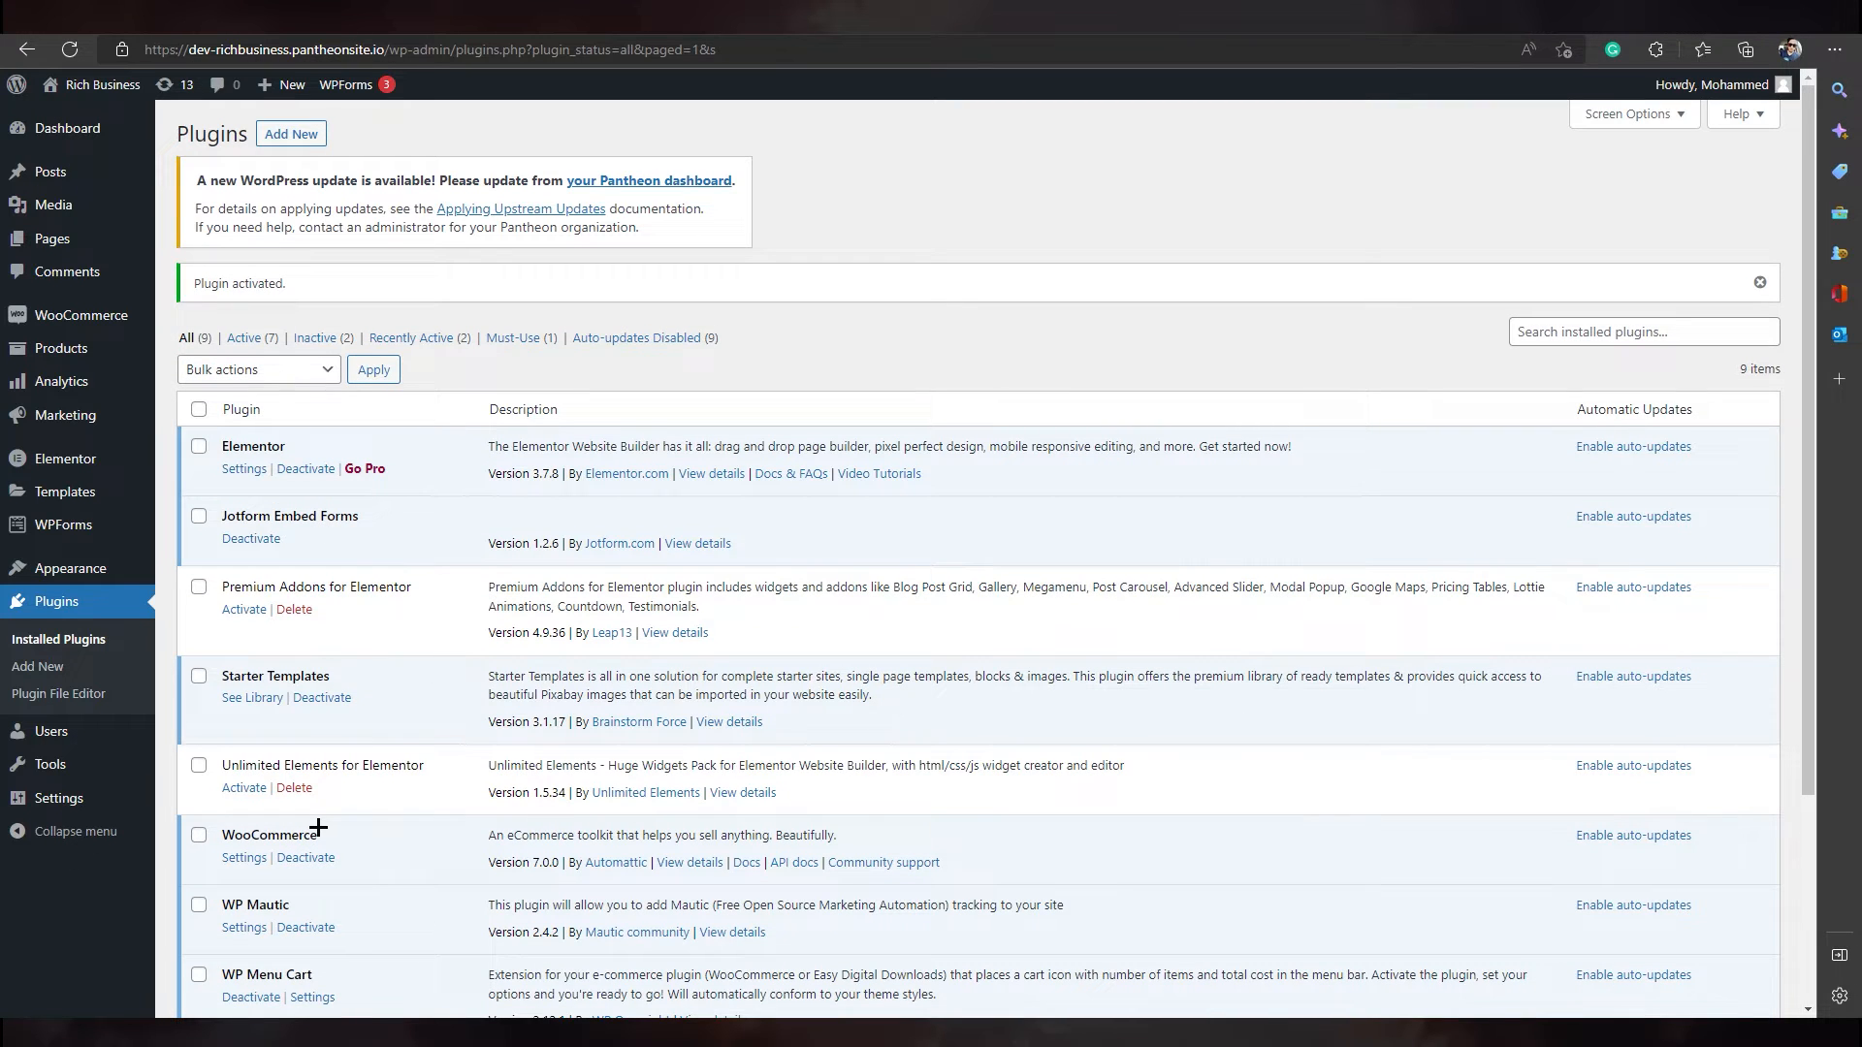
Step: Open WooCommerce's Menu Cart Setup page and look over its plugin settings
{"action": "mouse_move", "coordinate": [89, 334]}
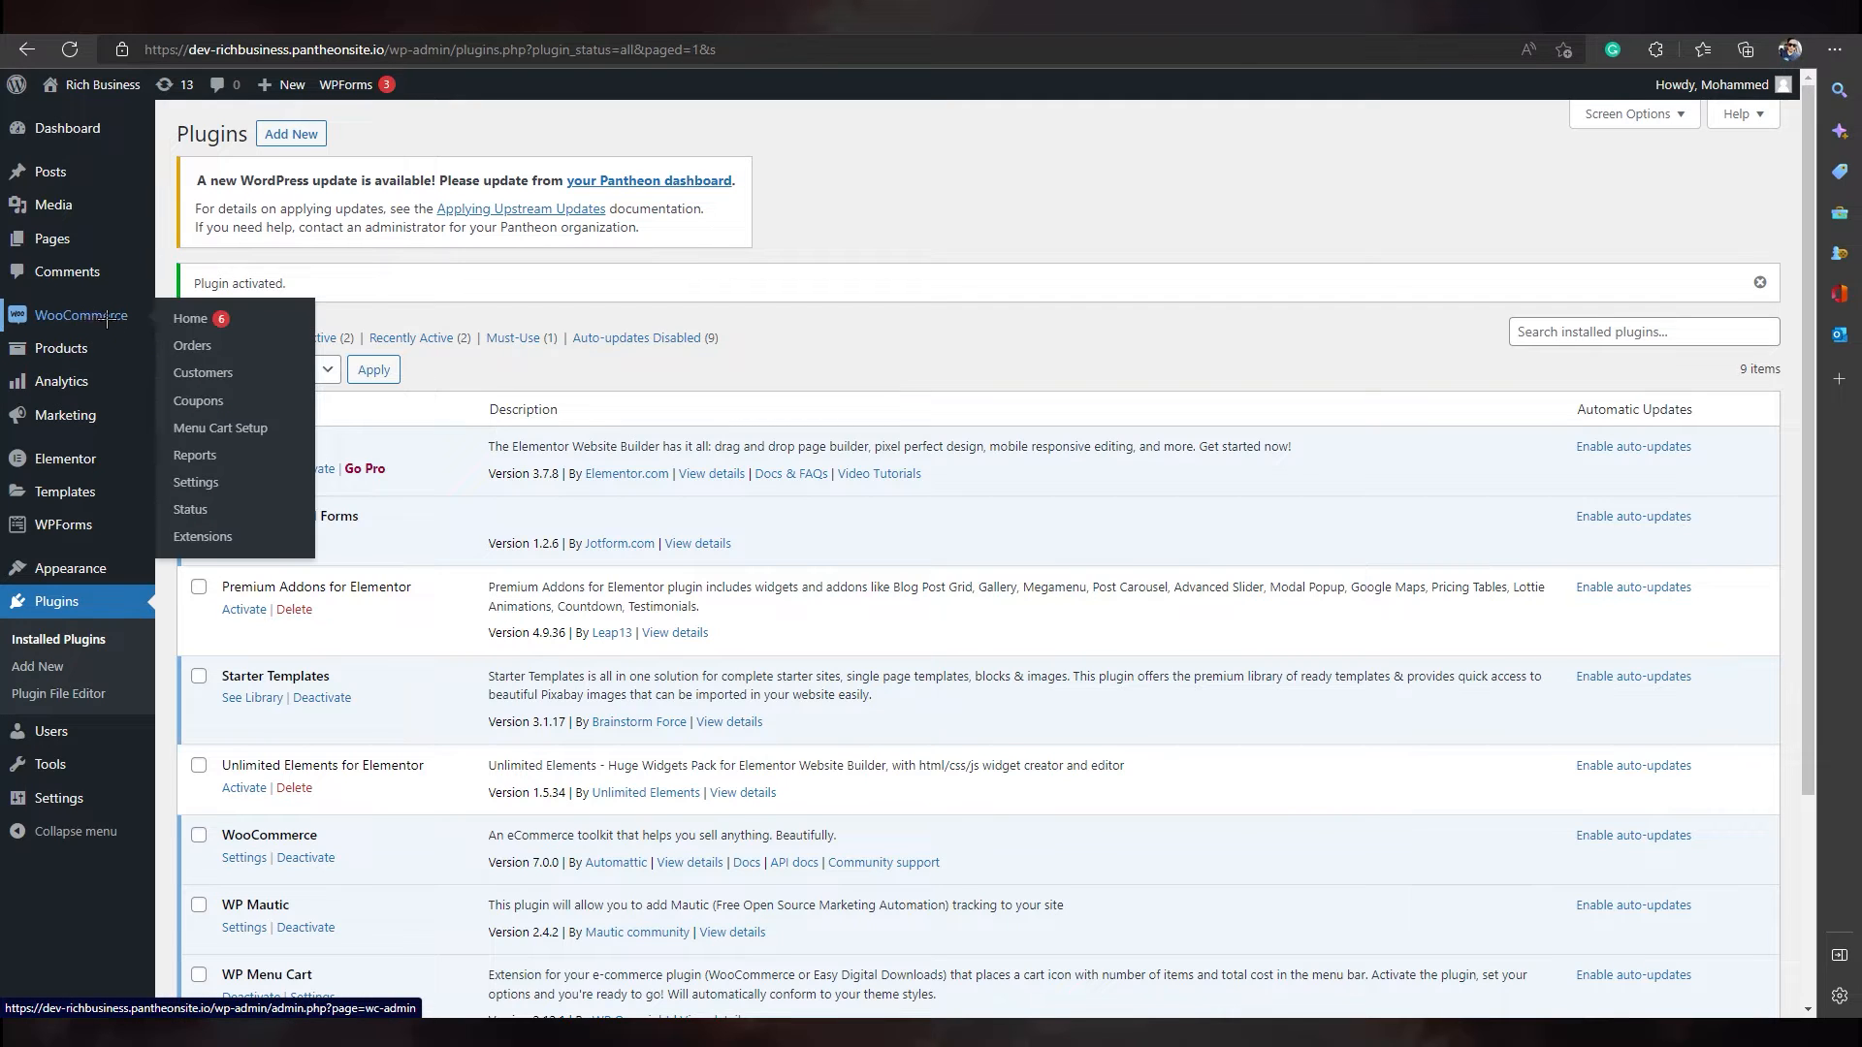
{"action": "left_click", "coordinate": [219, 429]}
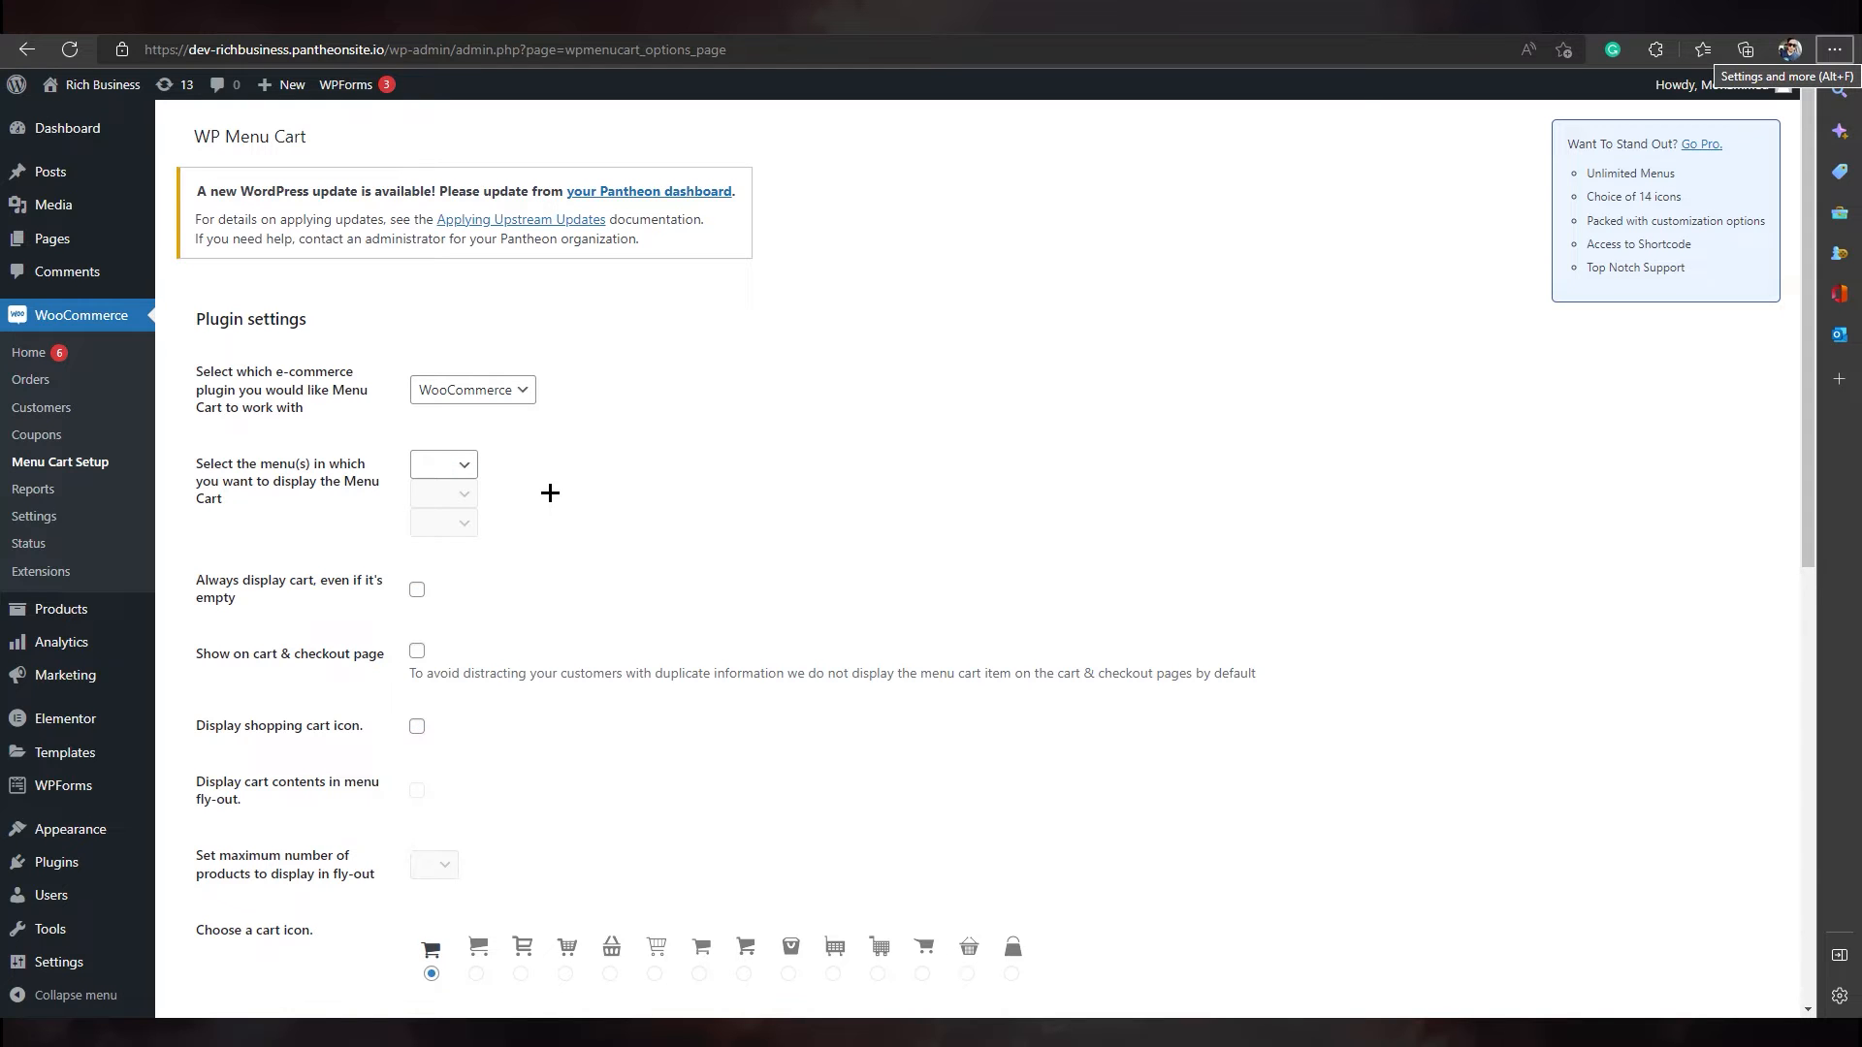
{"action": "scroll", "coordinate": [456, 426], "scroll_direction": "down", "scroll_amount": 3}
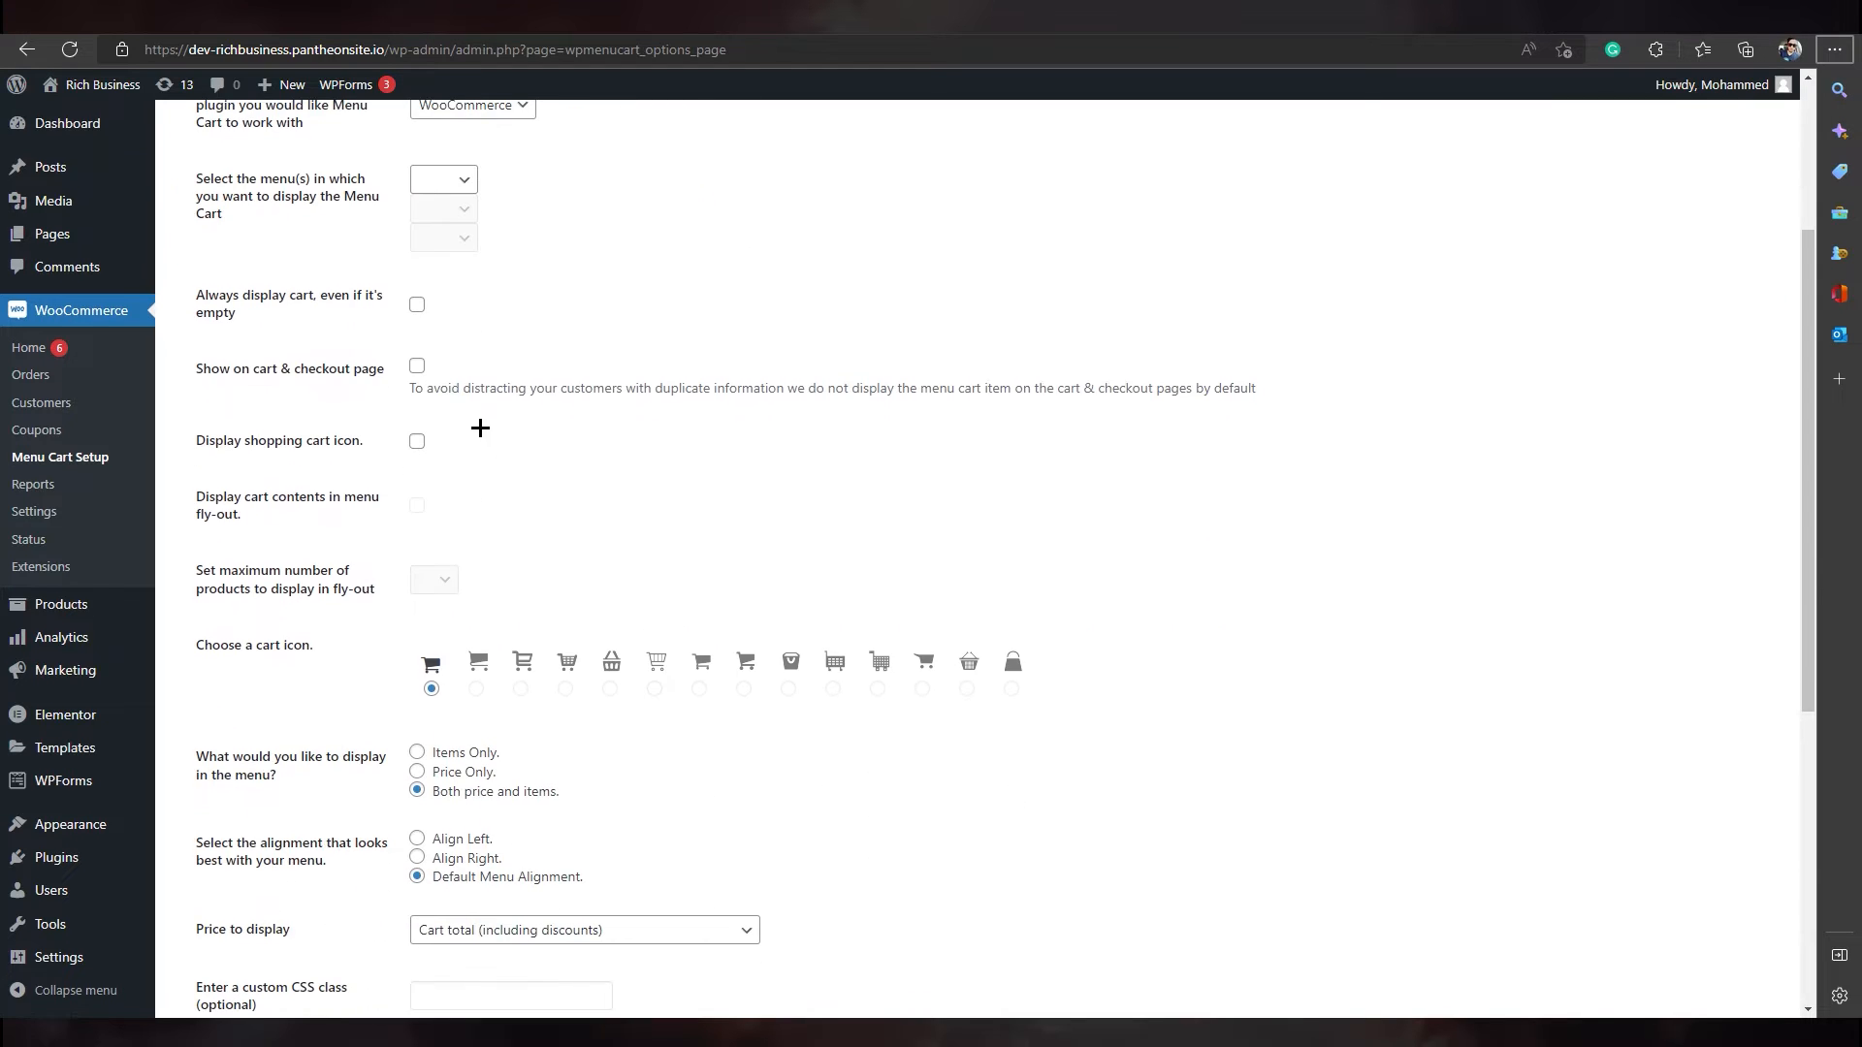
{"action": "scroll", "coordinate": [472, 455], "scroll_direction": "down", "scroll_amount": 2}
{"action": "scroll", "coordinate": [446, 482], "scroll_direction": "up", "scroll_amount": 5}
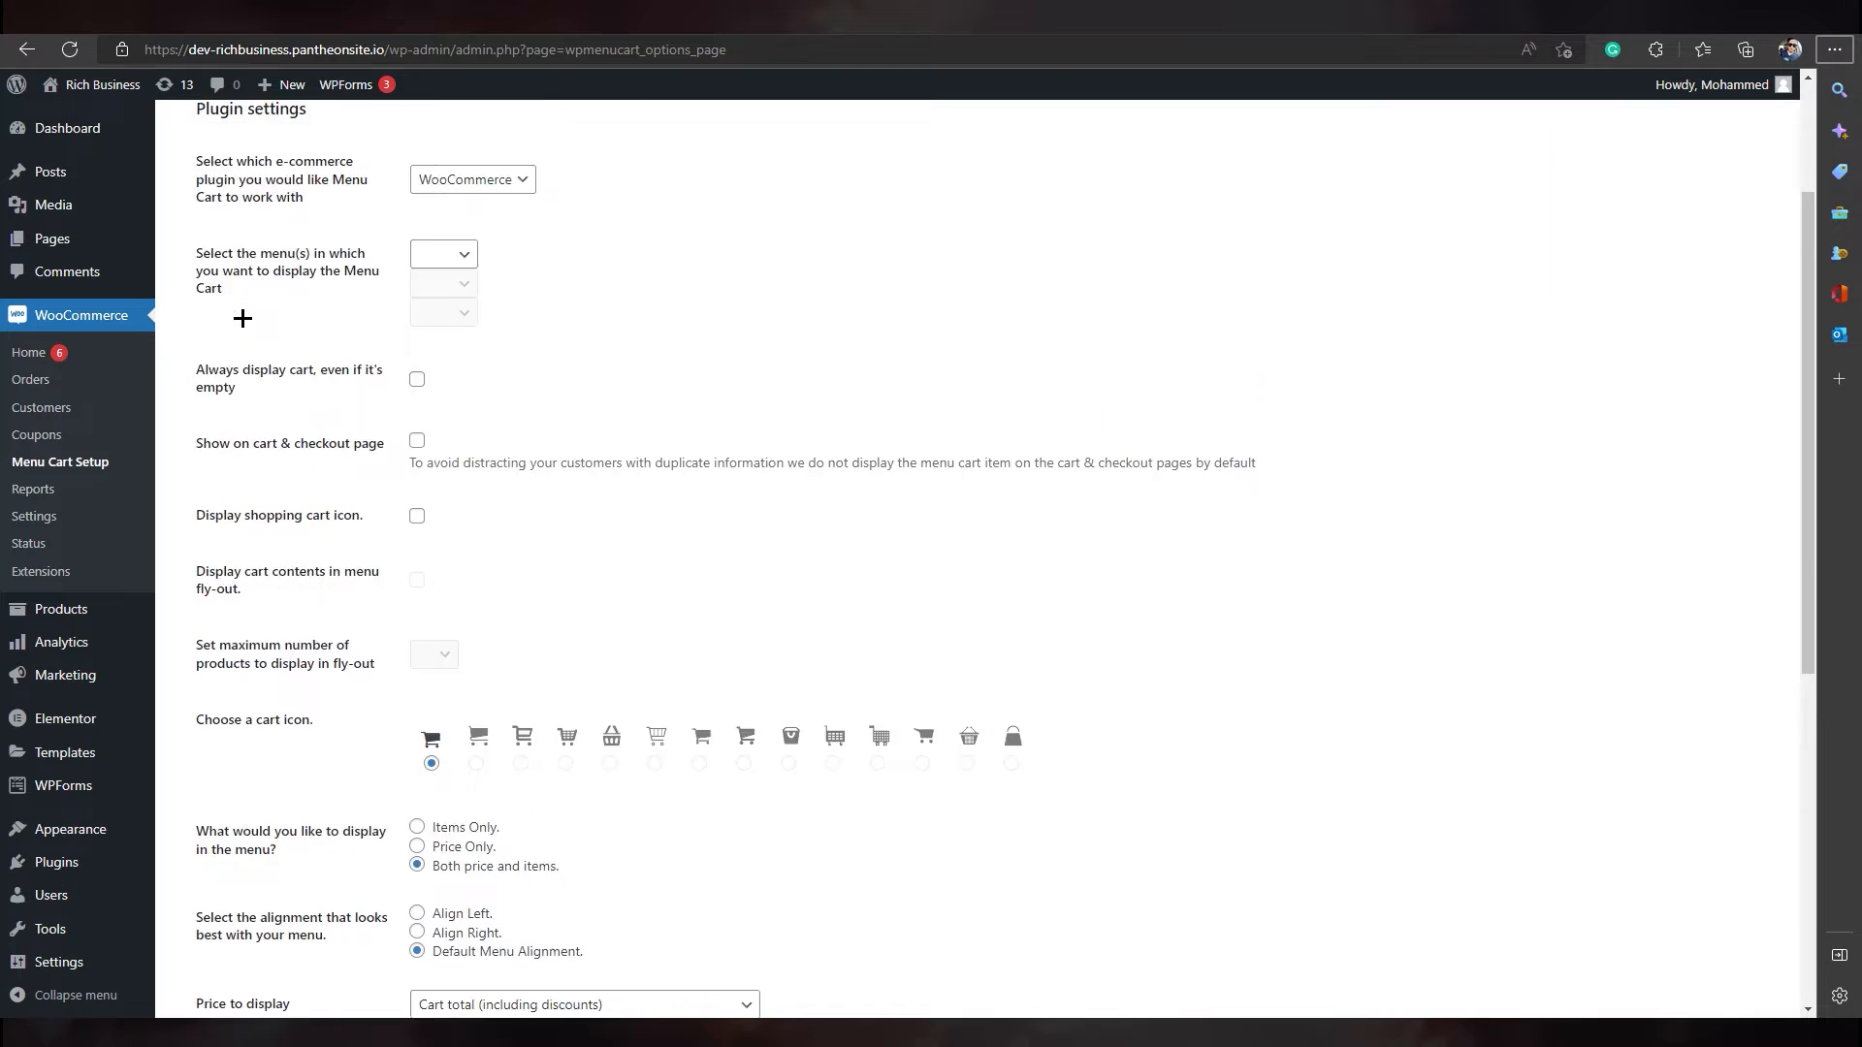
Step: Choose WooCommerce as the e-commerce plugin that Menu Cart works with
{"action": "left_click_drag", "start_coordinate": [199, 371], "coordinate": [374, 403]}
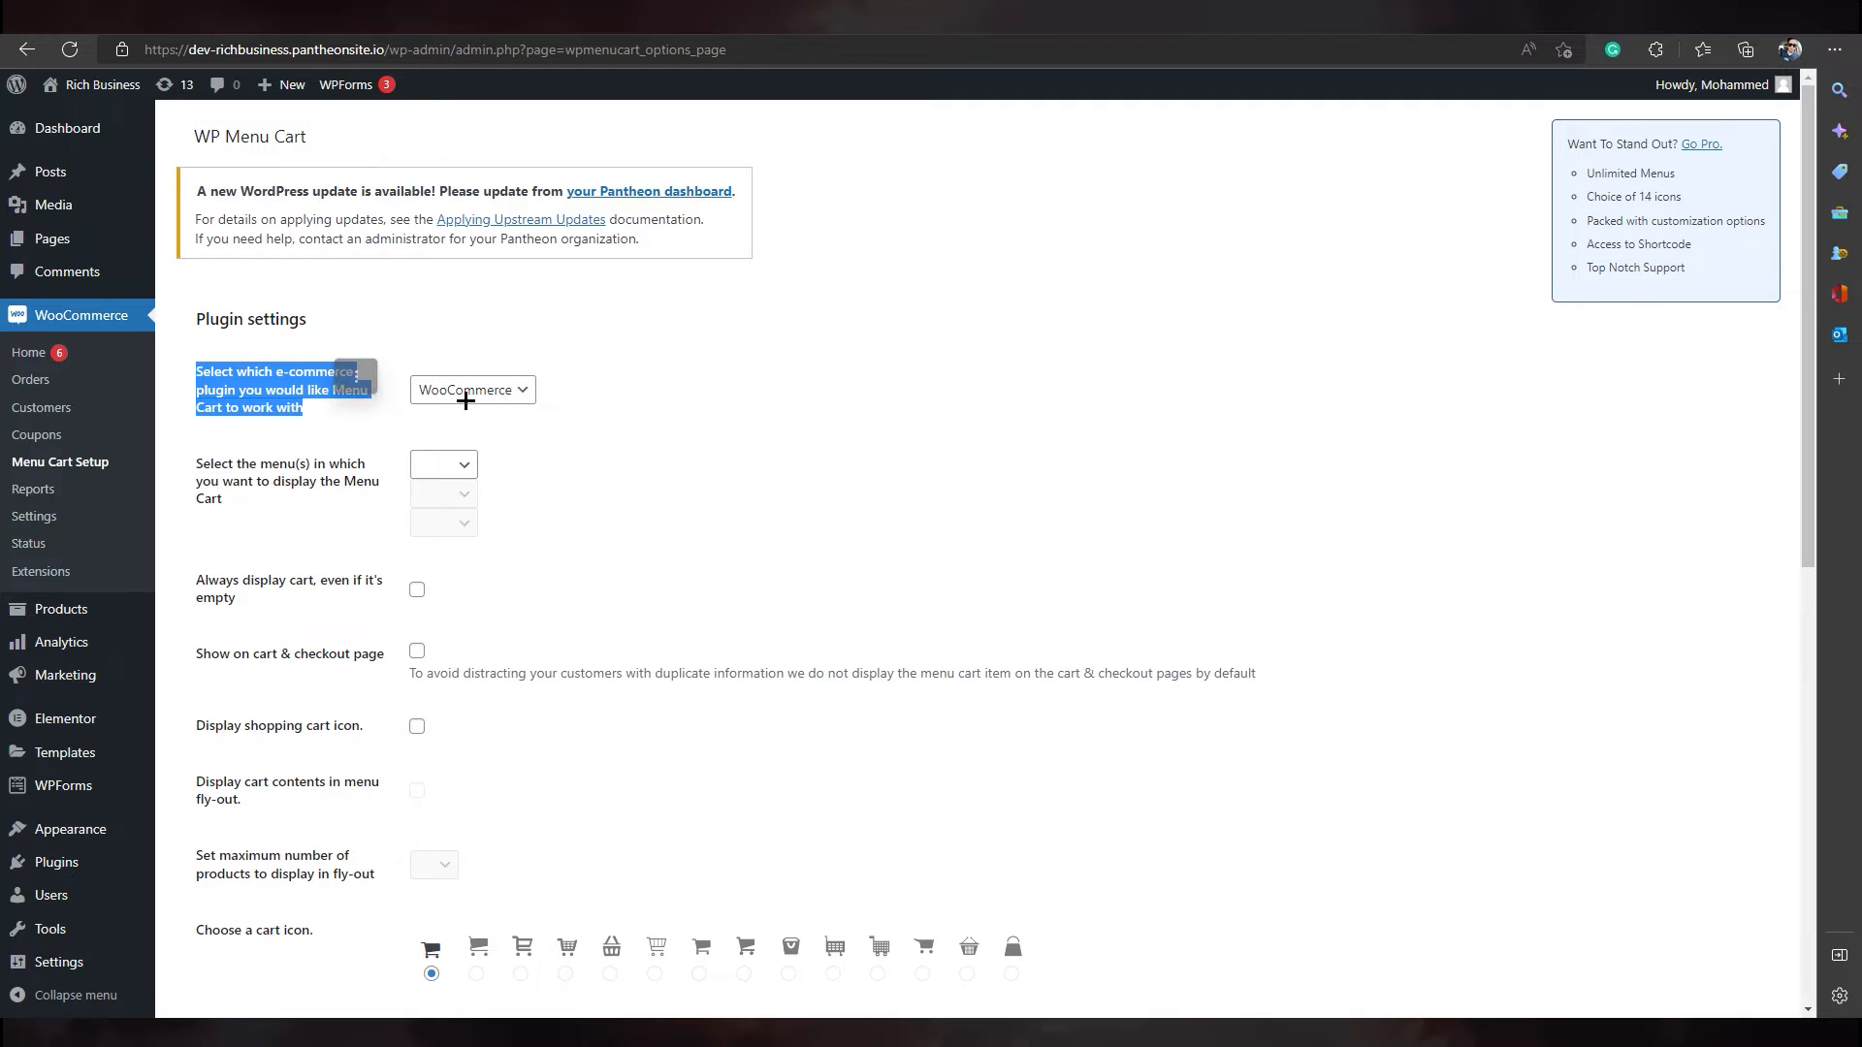
{"action": "left_click", "coordinate": [466, 392]}
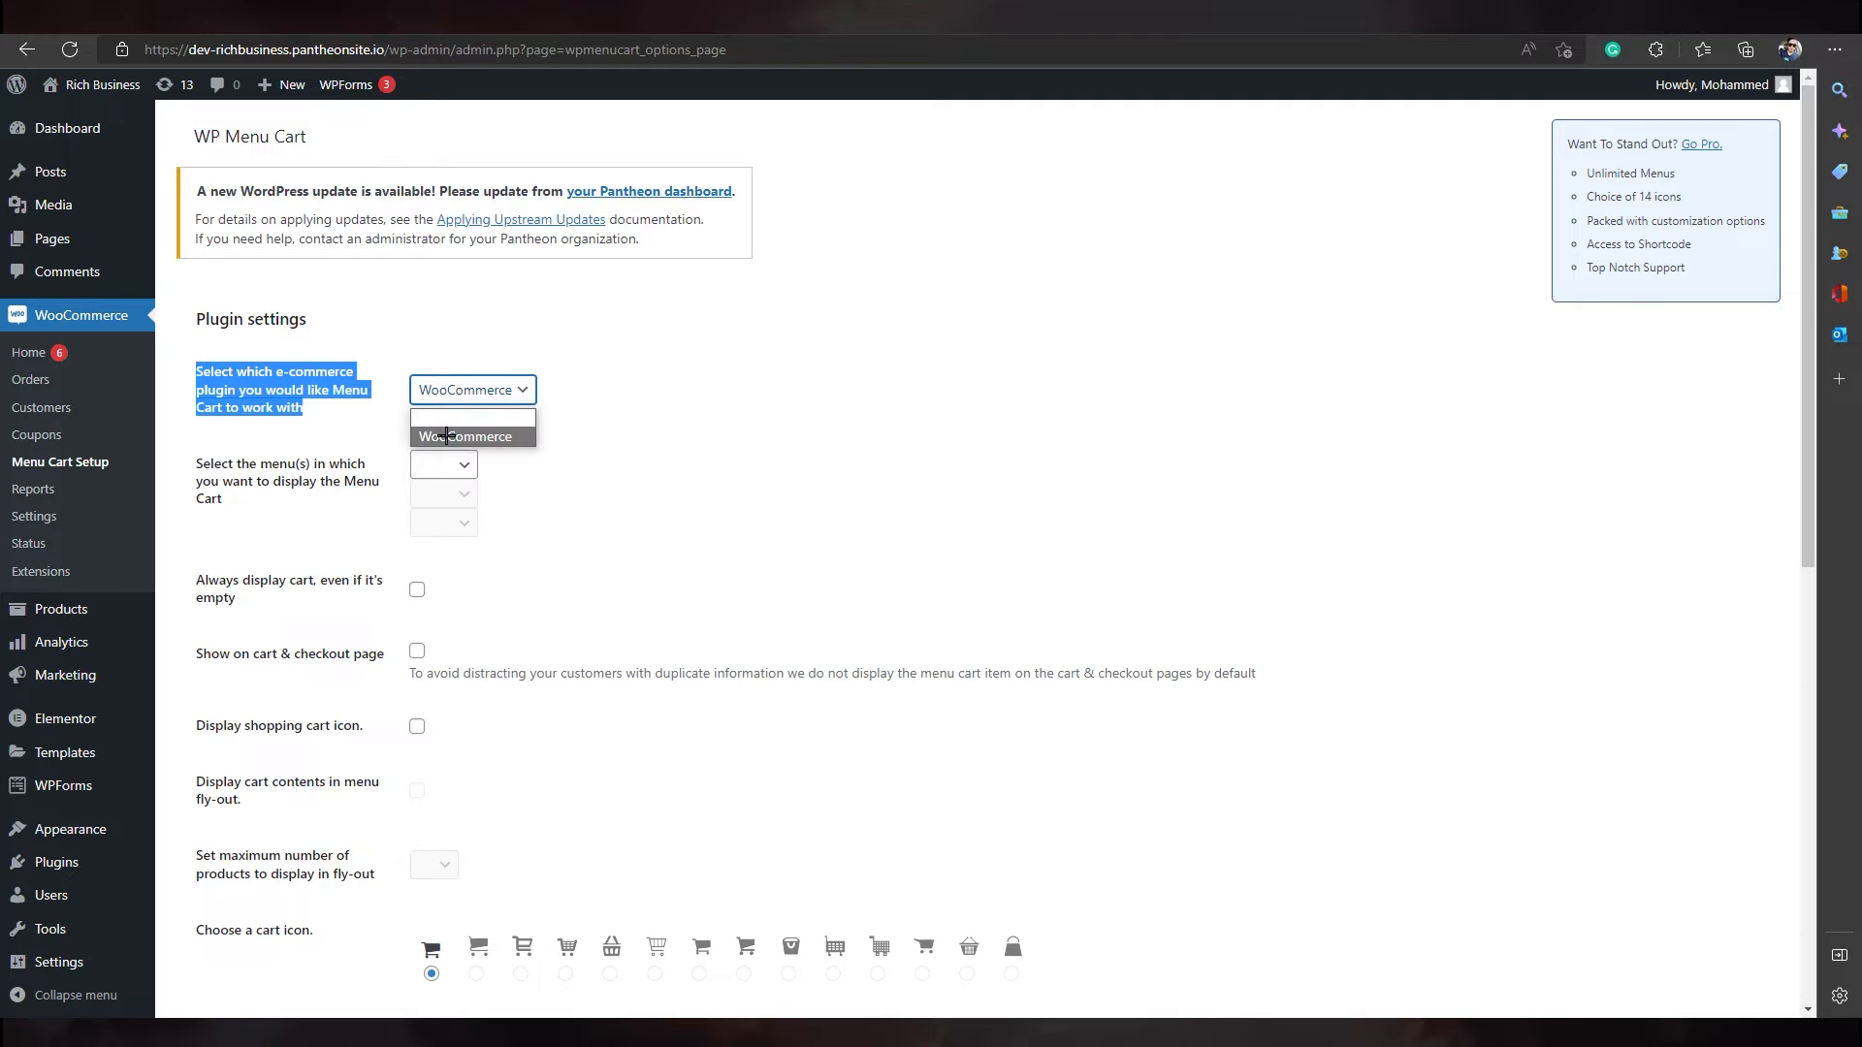
{"action": "left_click", "coordinate": [452, 432]}
{"action": "left_click", "coordinate": [514, 392]}
{"action": "left_click", "coordinate": [503, 419]}
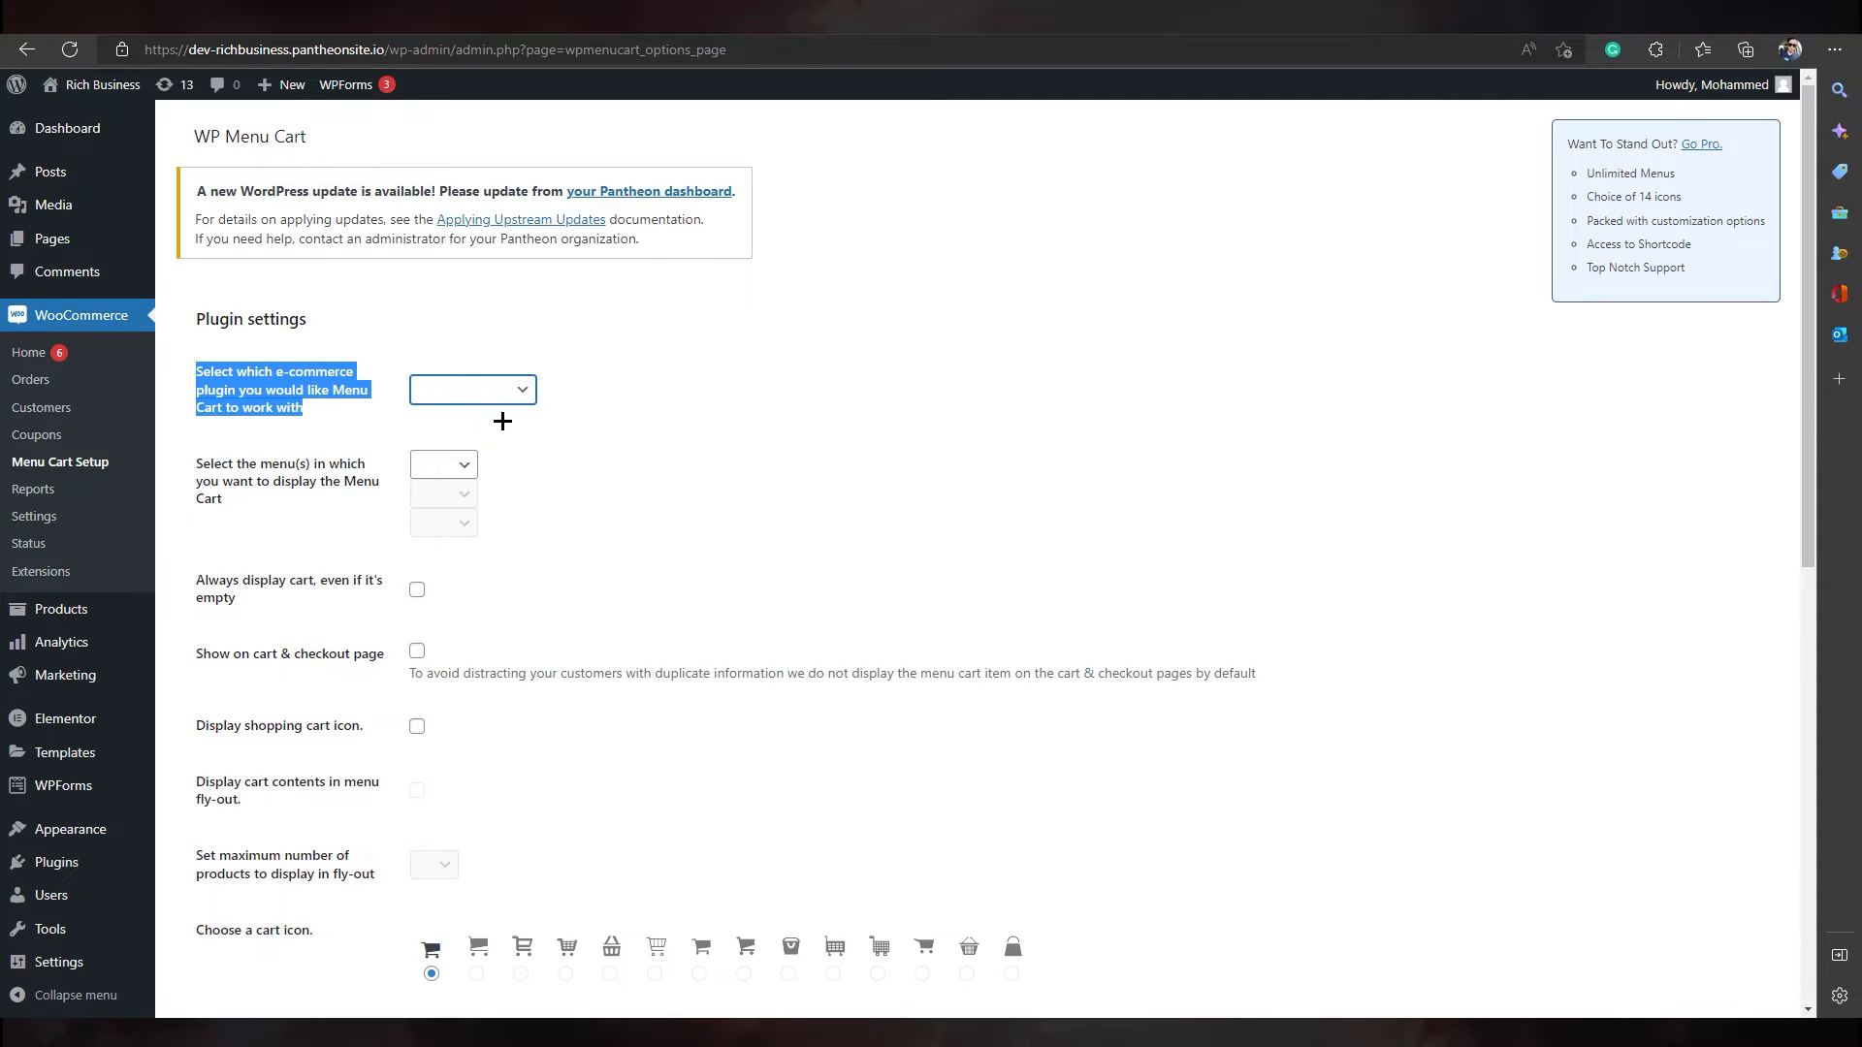
{"action": "left_click", "coordinate": [523, 391]}
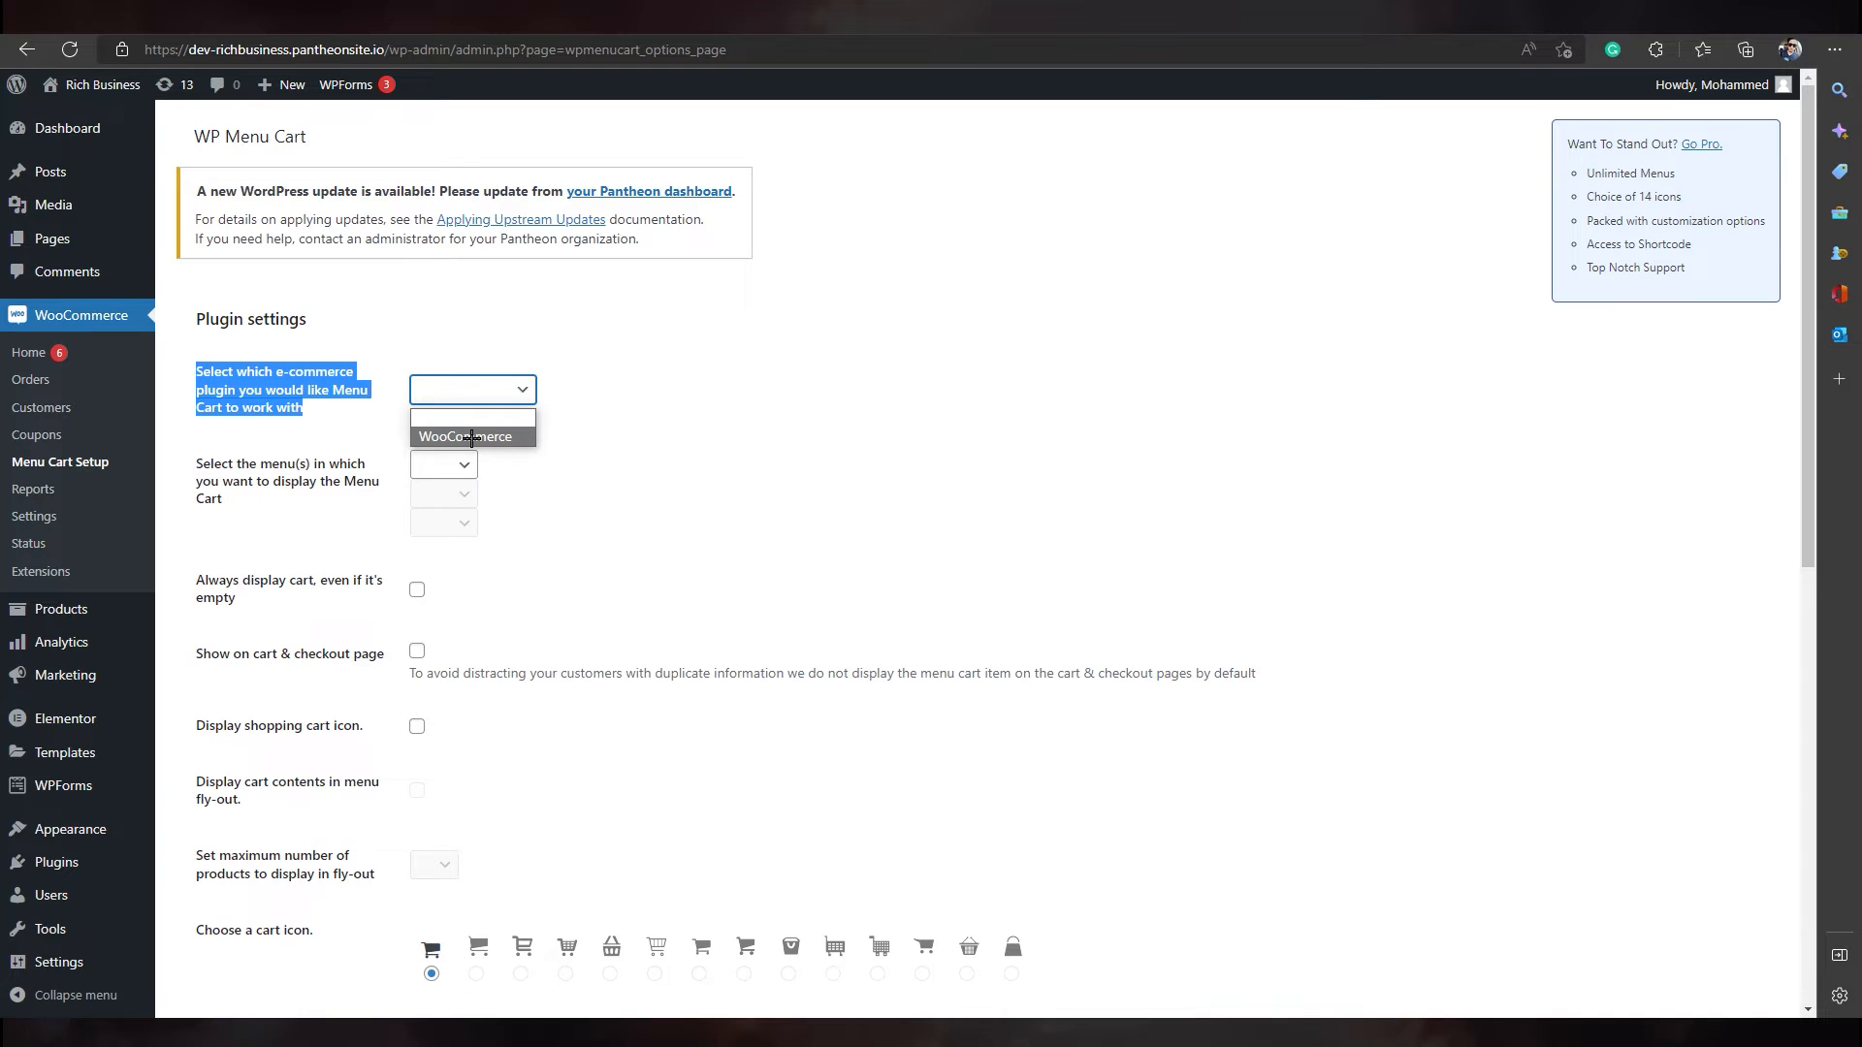
{"action": "left_click", "coordinate": [471, 438]}
{"action": "left_click", "coordinate": [818, 424]}
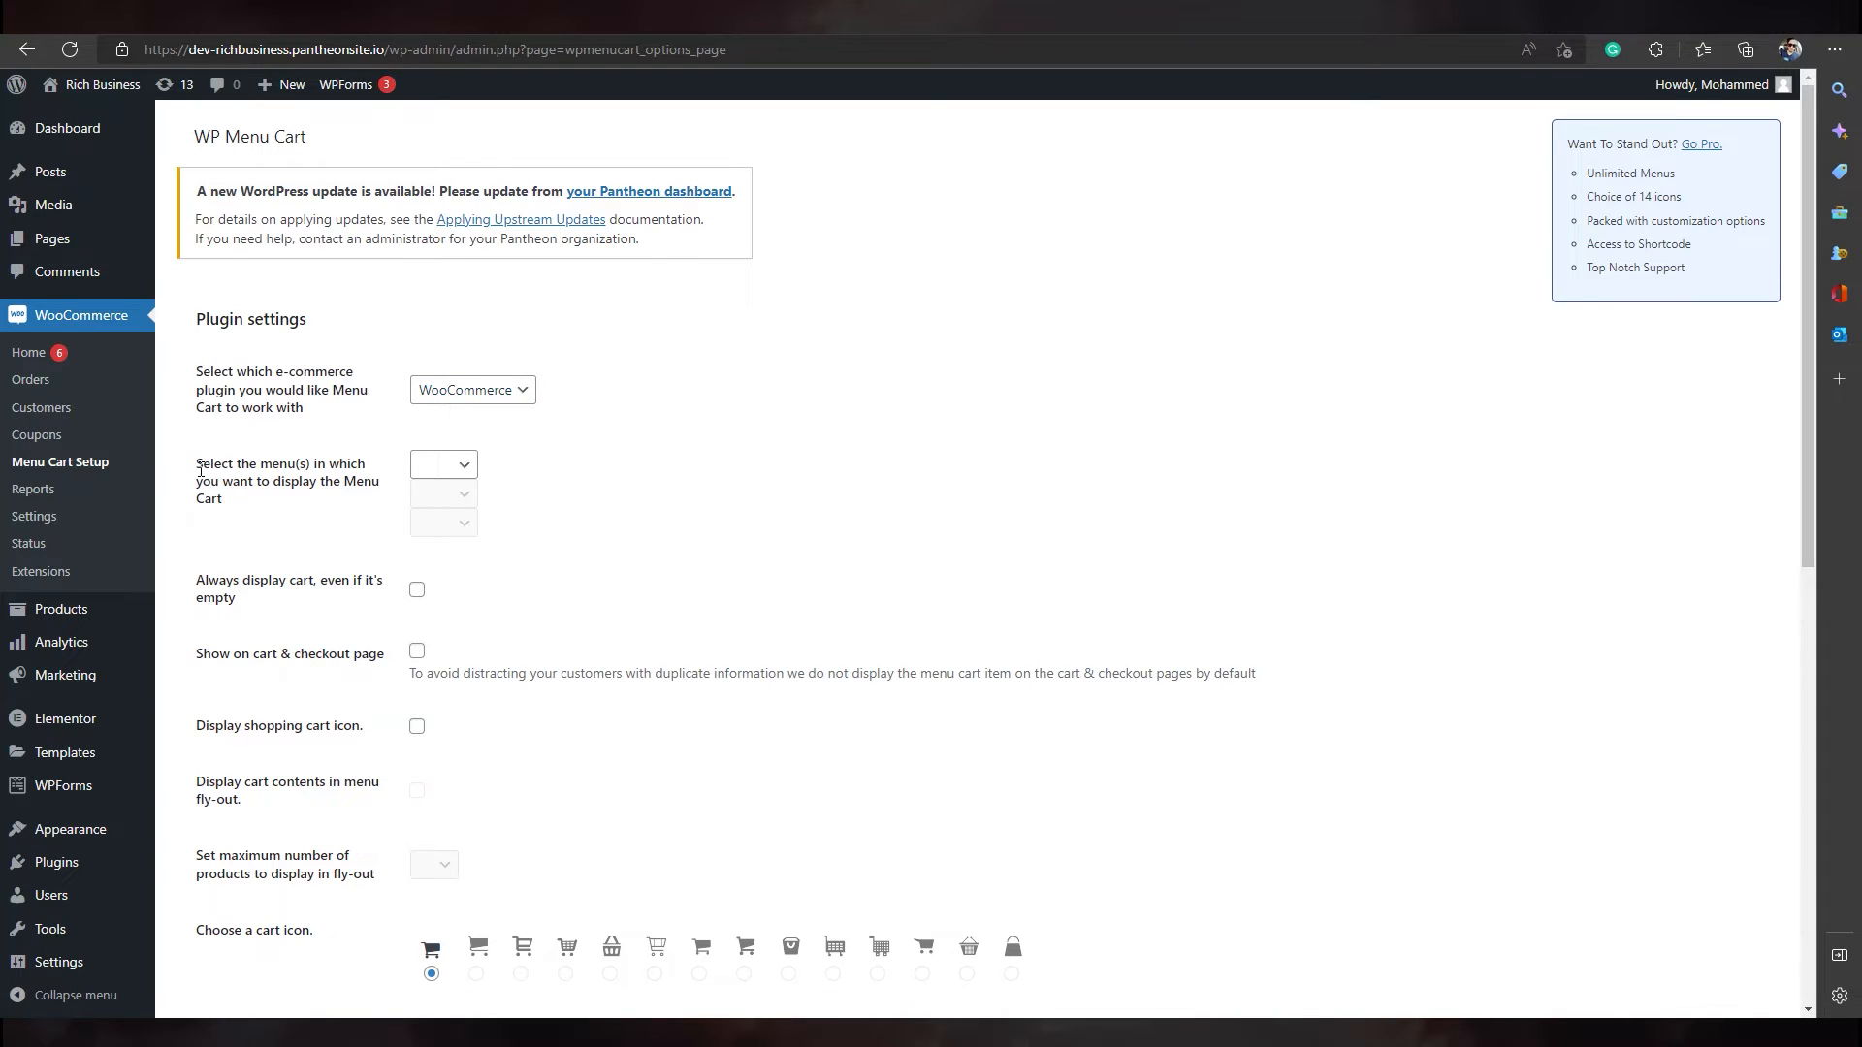
Step: Enable always displaying the cart even if it's empty, and review the note on showing it on the cart and checkout pages
{"action": "left_click_drag", "start_coordinate": [201, 470], "coordinate": [307, 499]}
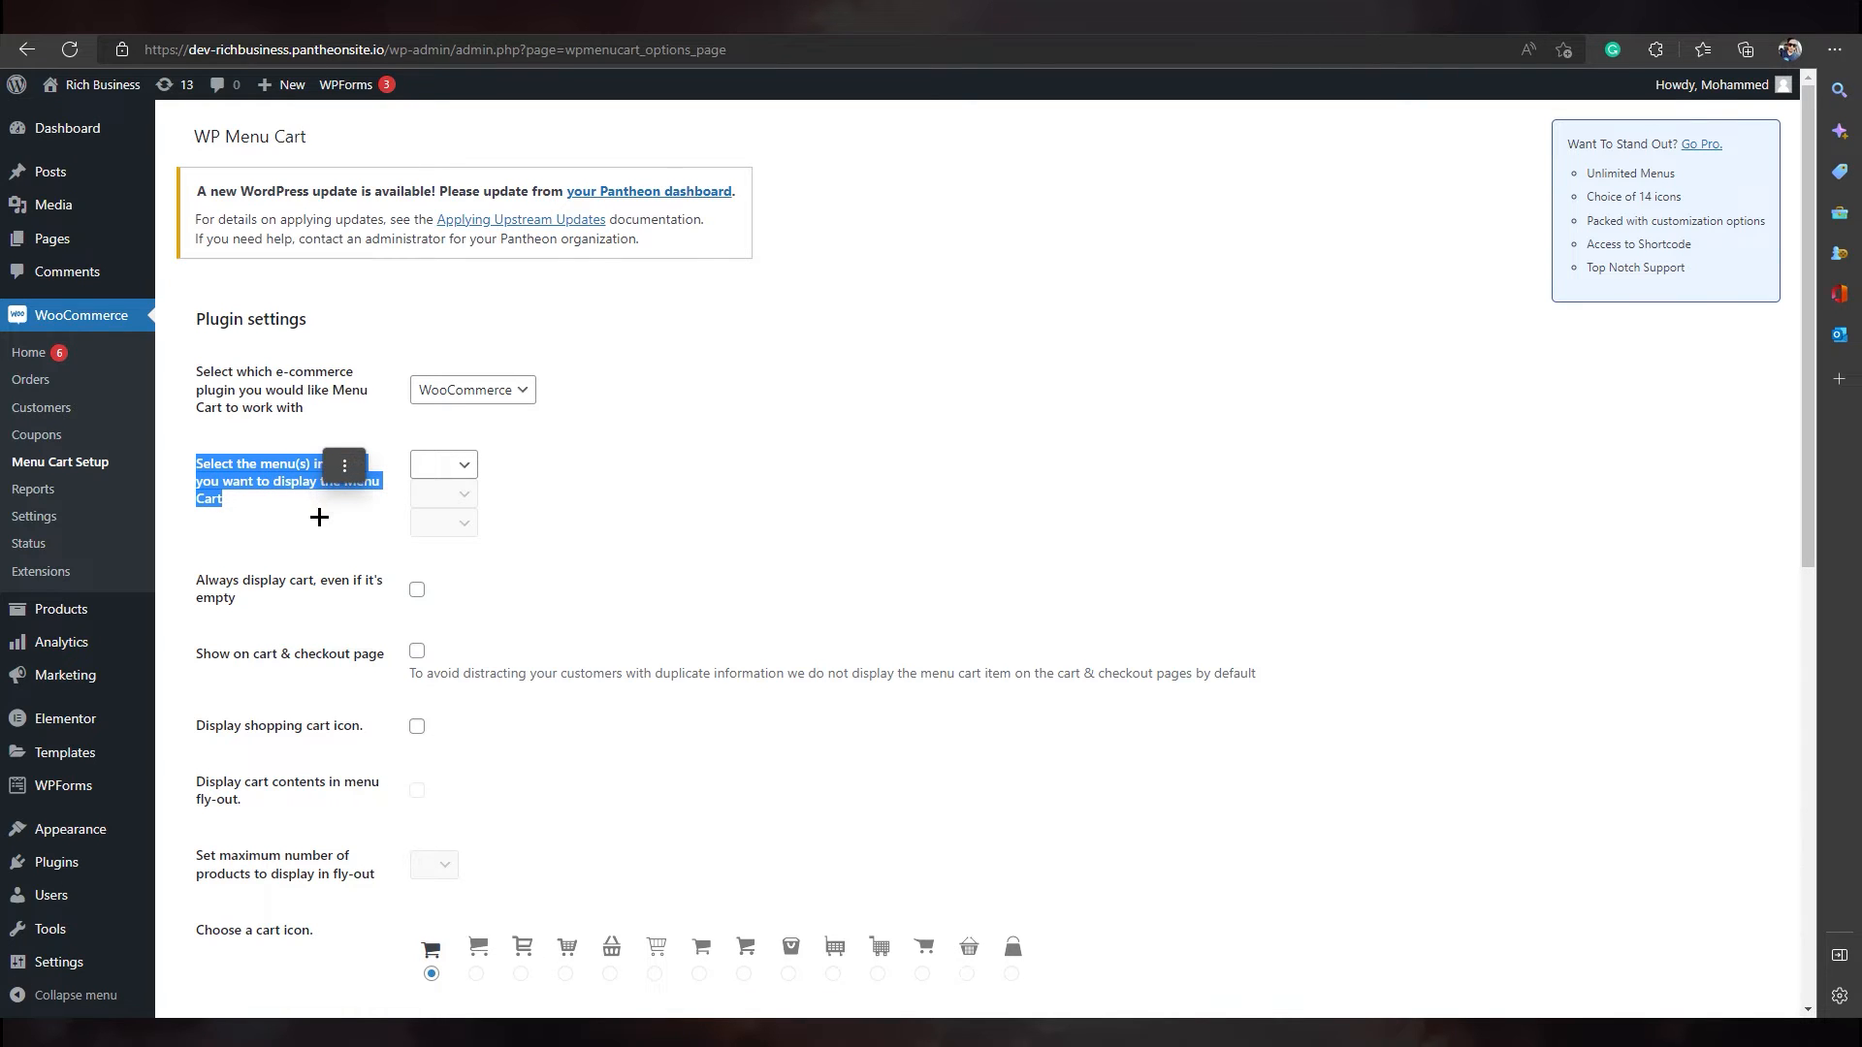
{"action": "left_click", "coordinate": [728, 504]}
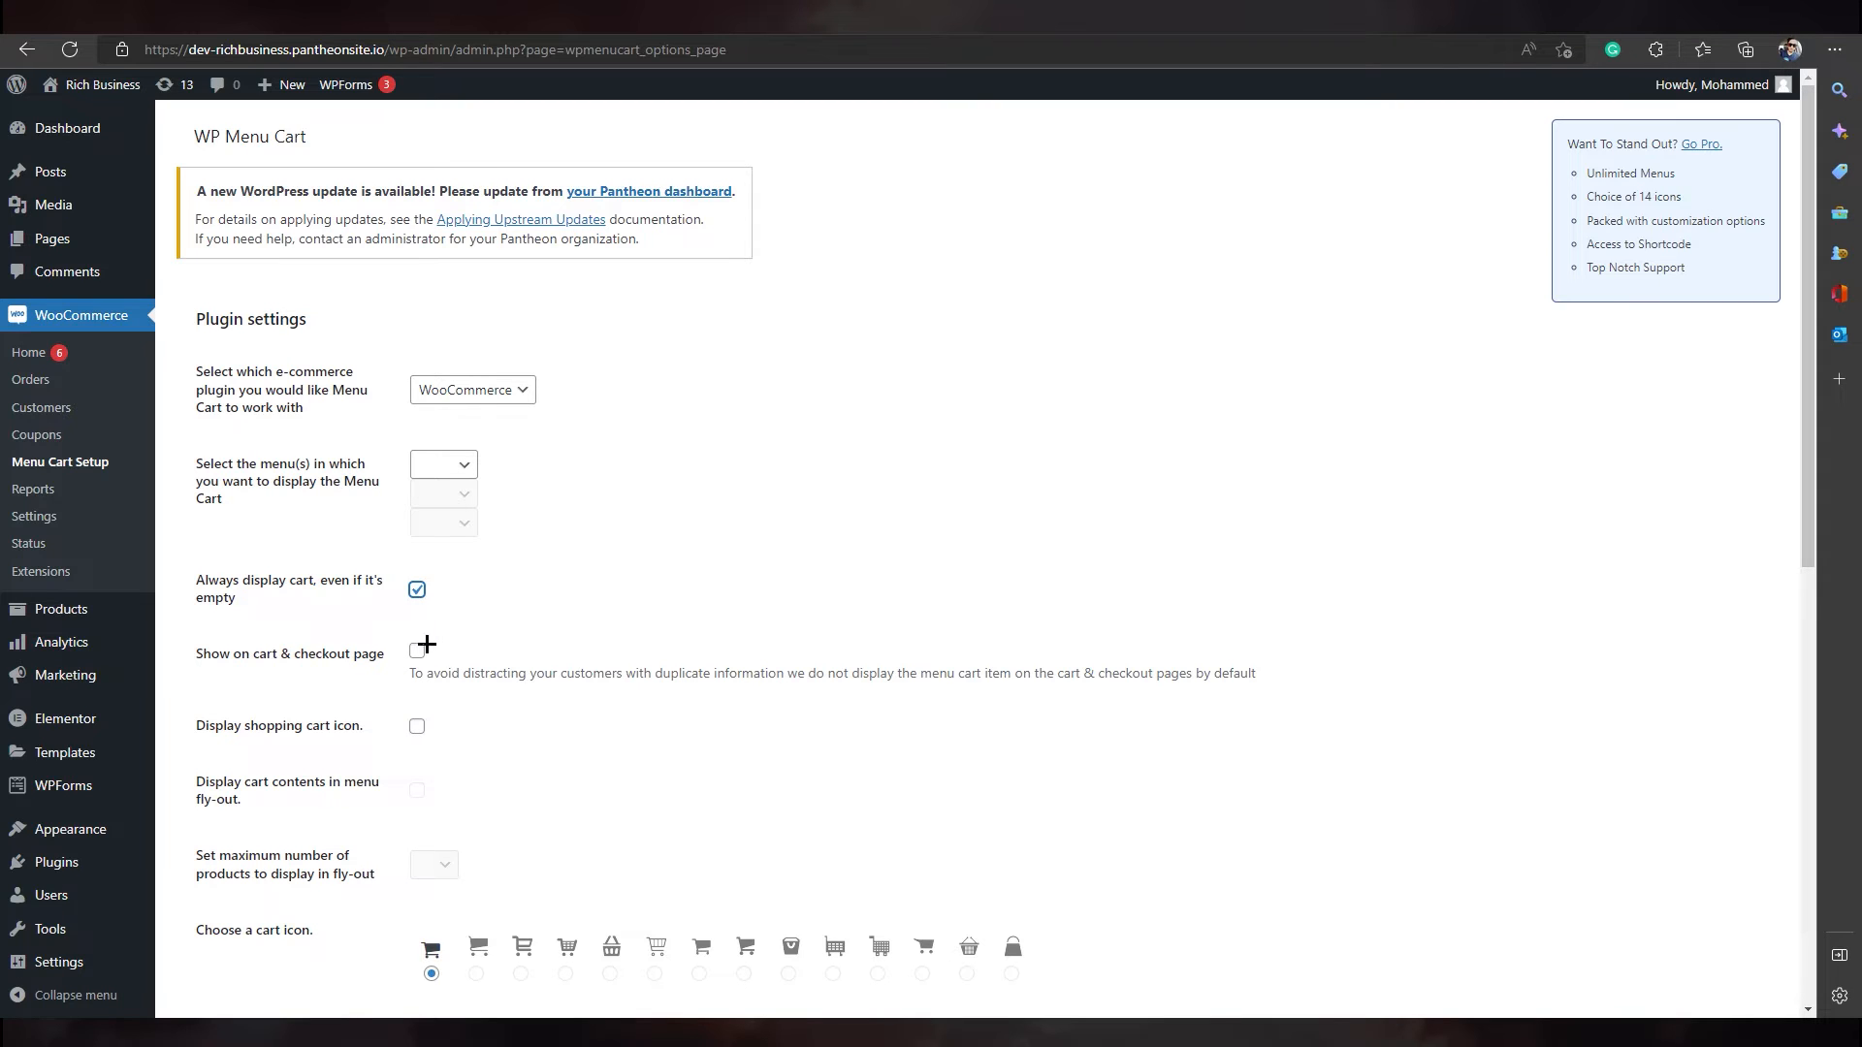
{"action": "left_click_drag", "start_coordinate": [214, 658], "coordinate": [1255, 678]}
{"action": "left_click", "coordinate": [479, 654]}
{"action": "left_click", "coordinate": [800, 682]}
{"action": "left_click", "coordinate": [1074, 631]}
Step: Enable the display of the shopping cart icon and check the setting for maximum products in the fly-out
{"action": "left_click_drag", "start_coordinate": [200, 727], "coordinate": [377, 730]}
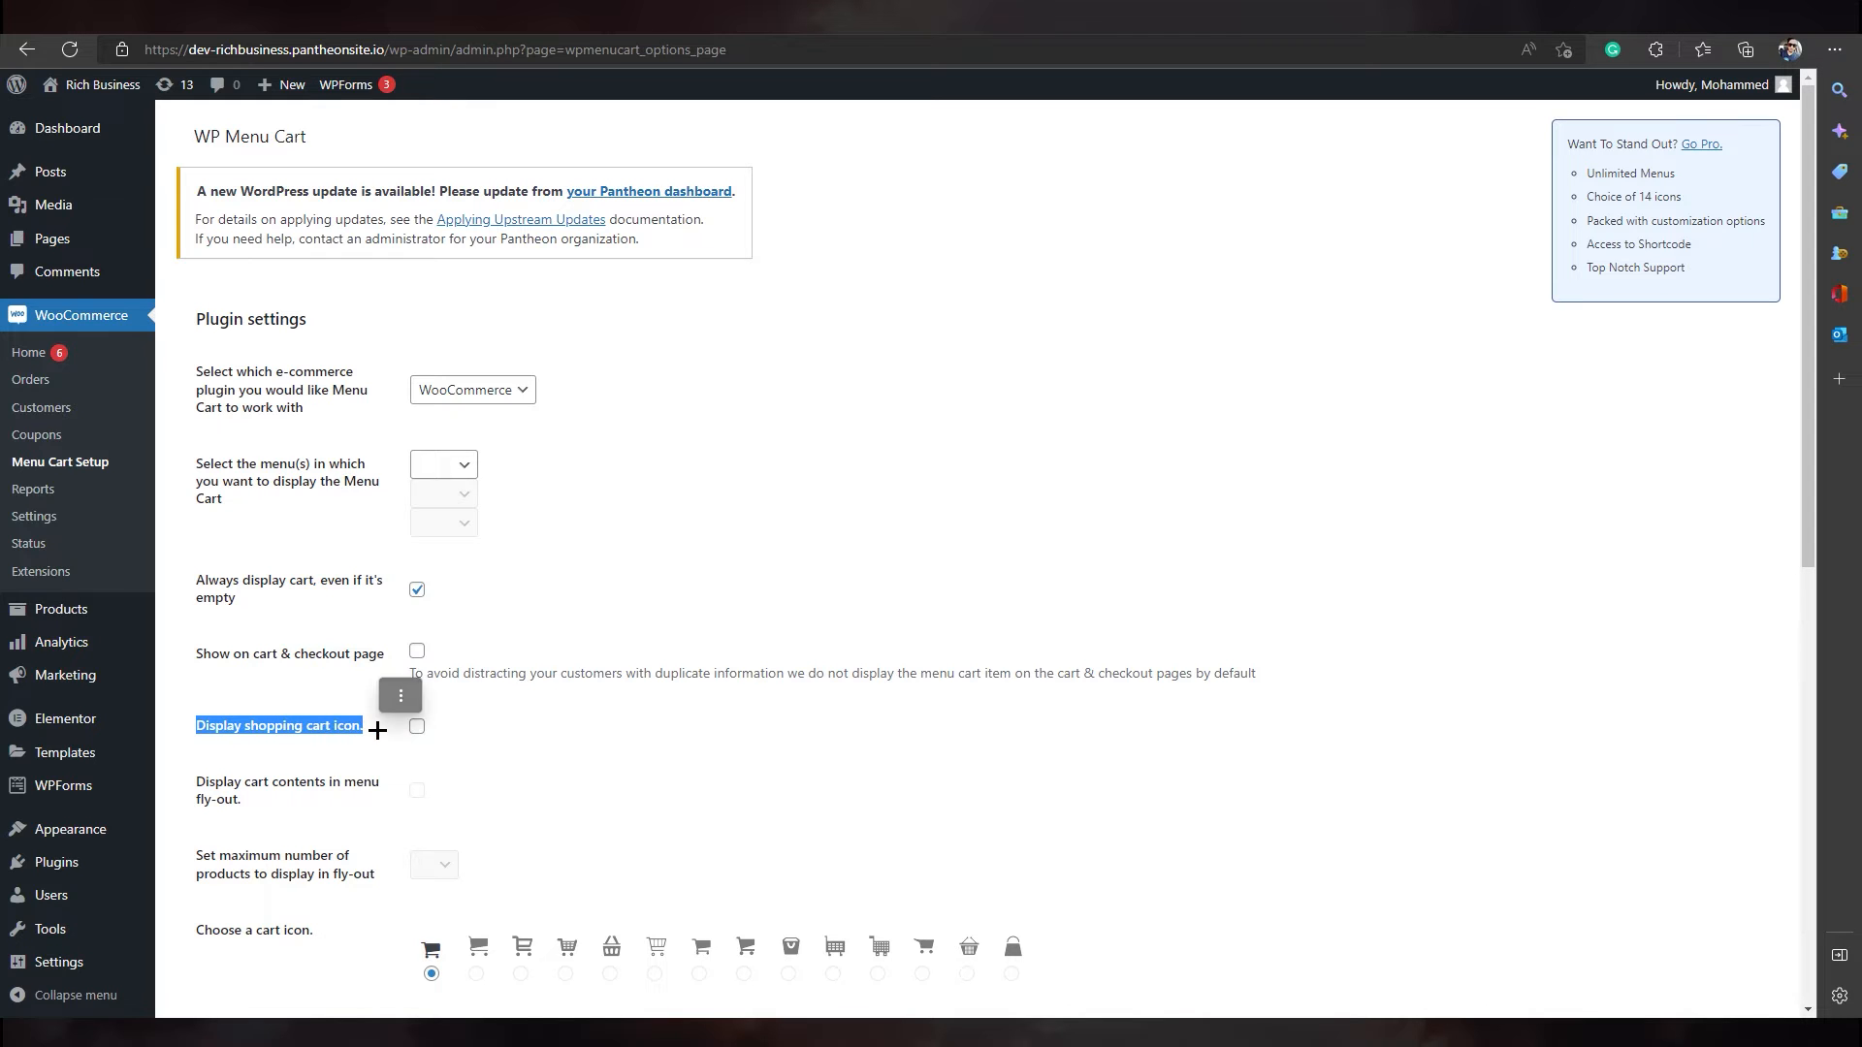
{"action": "left_click", "coordinate": [417, 728]}
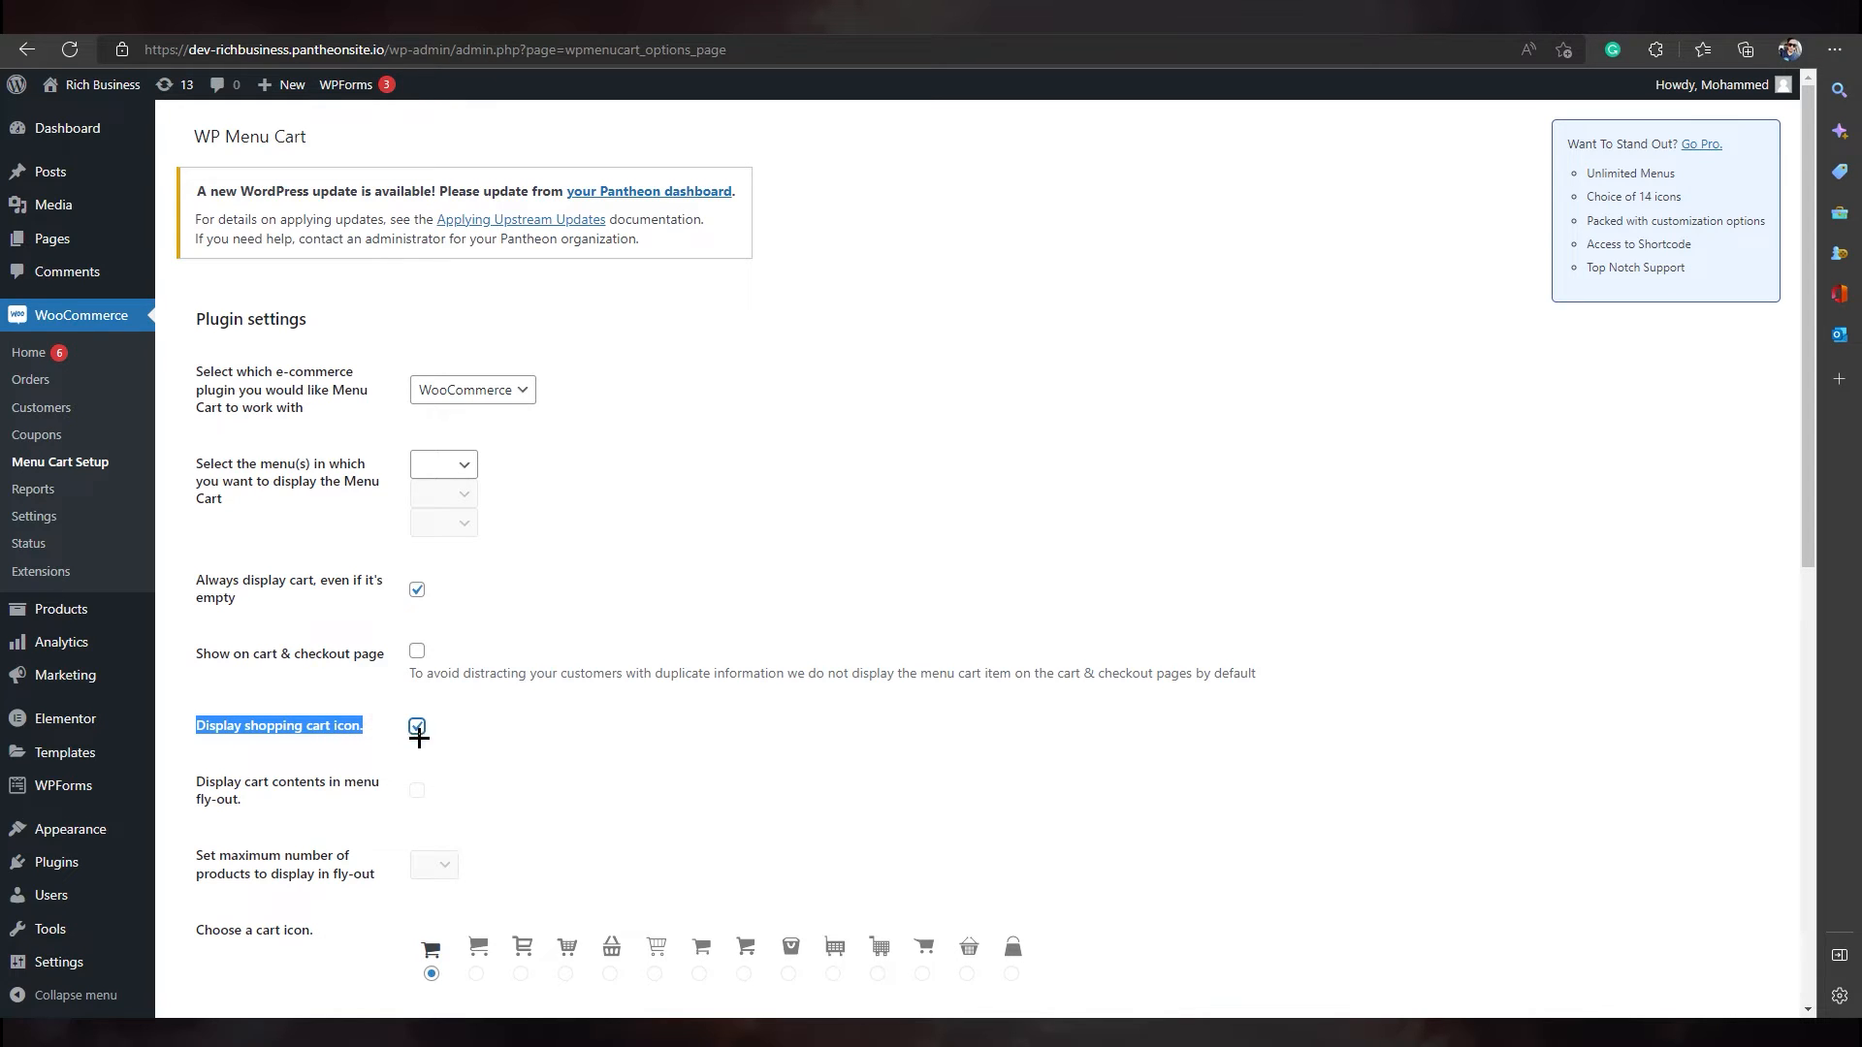
{"action": "scroll", "coordinate": [245, 658], "scroll_direction": "down", "scroll_amount": 2}
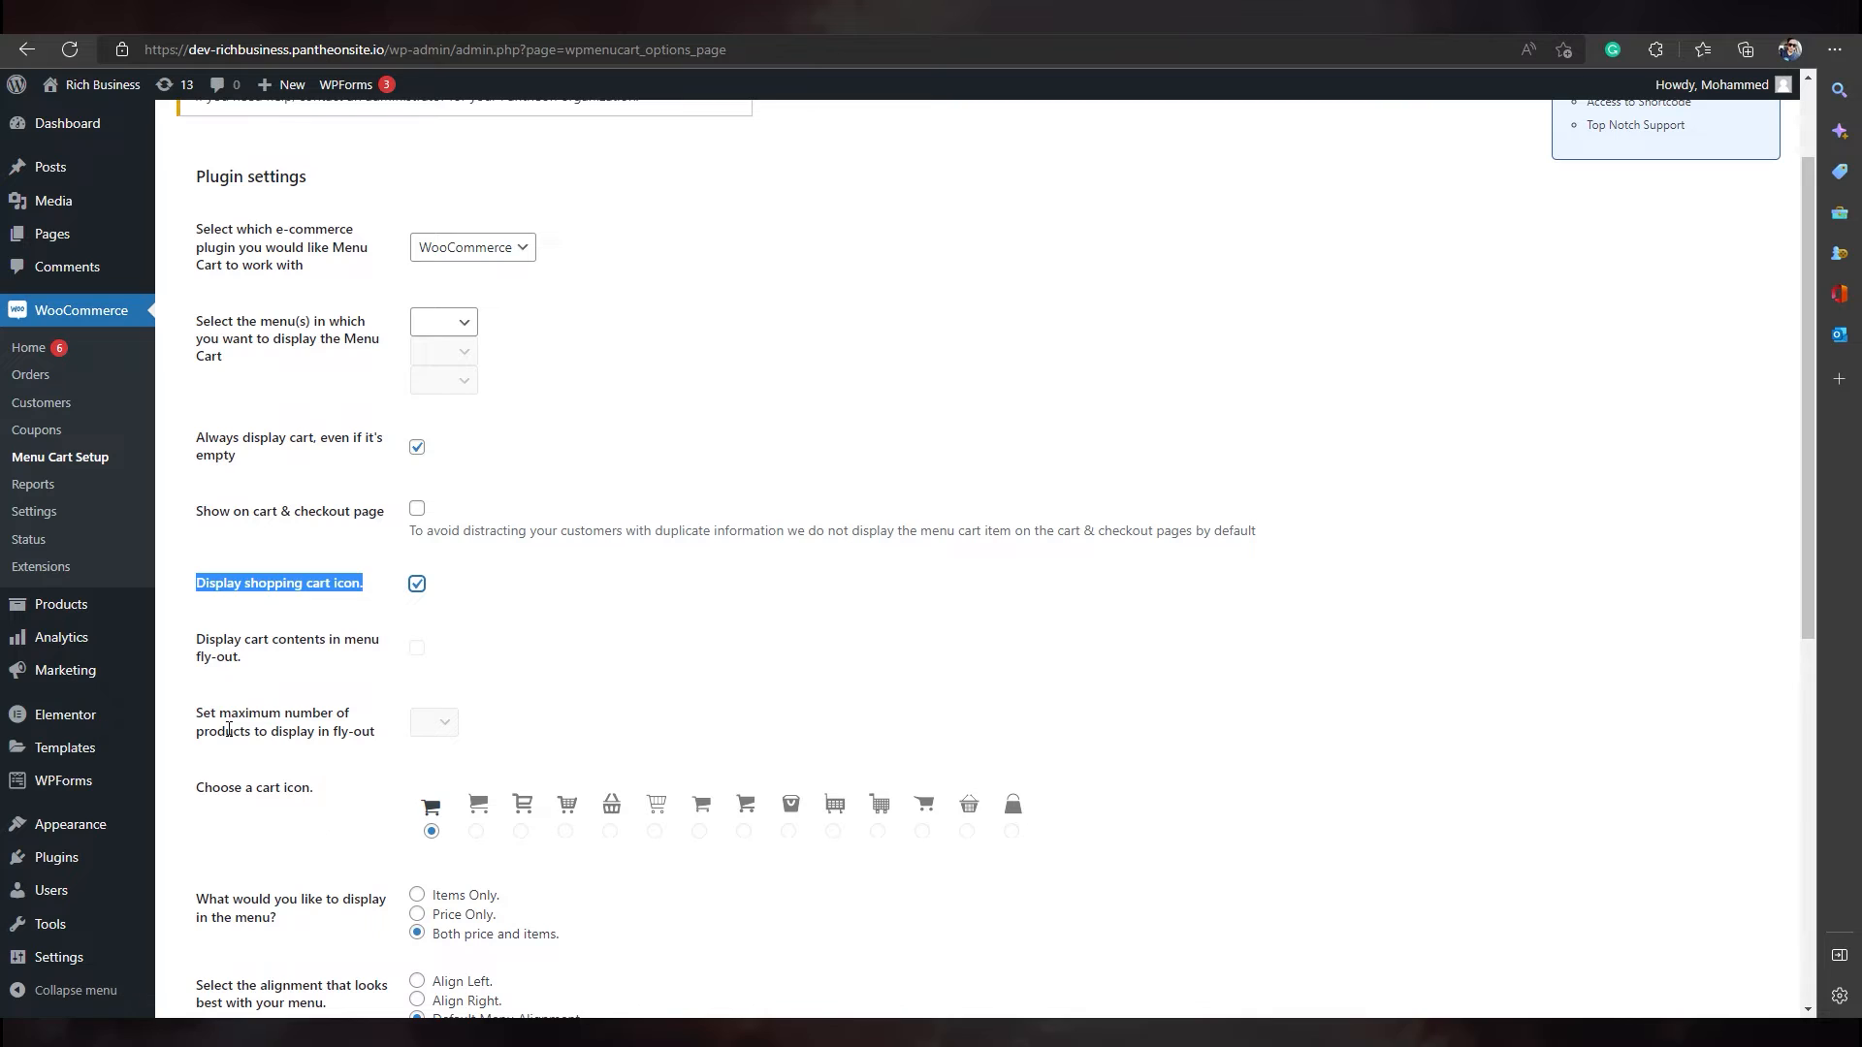
{"action": "left_click_drag", "start_coordinate": [192, 714], "coordinate": [330, 715]}
{"action": "left_click", "coordinate": [430, 699]}
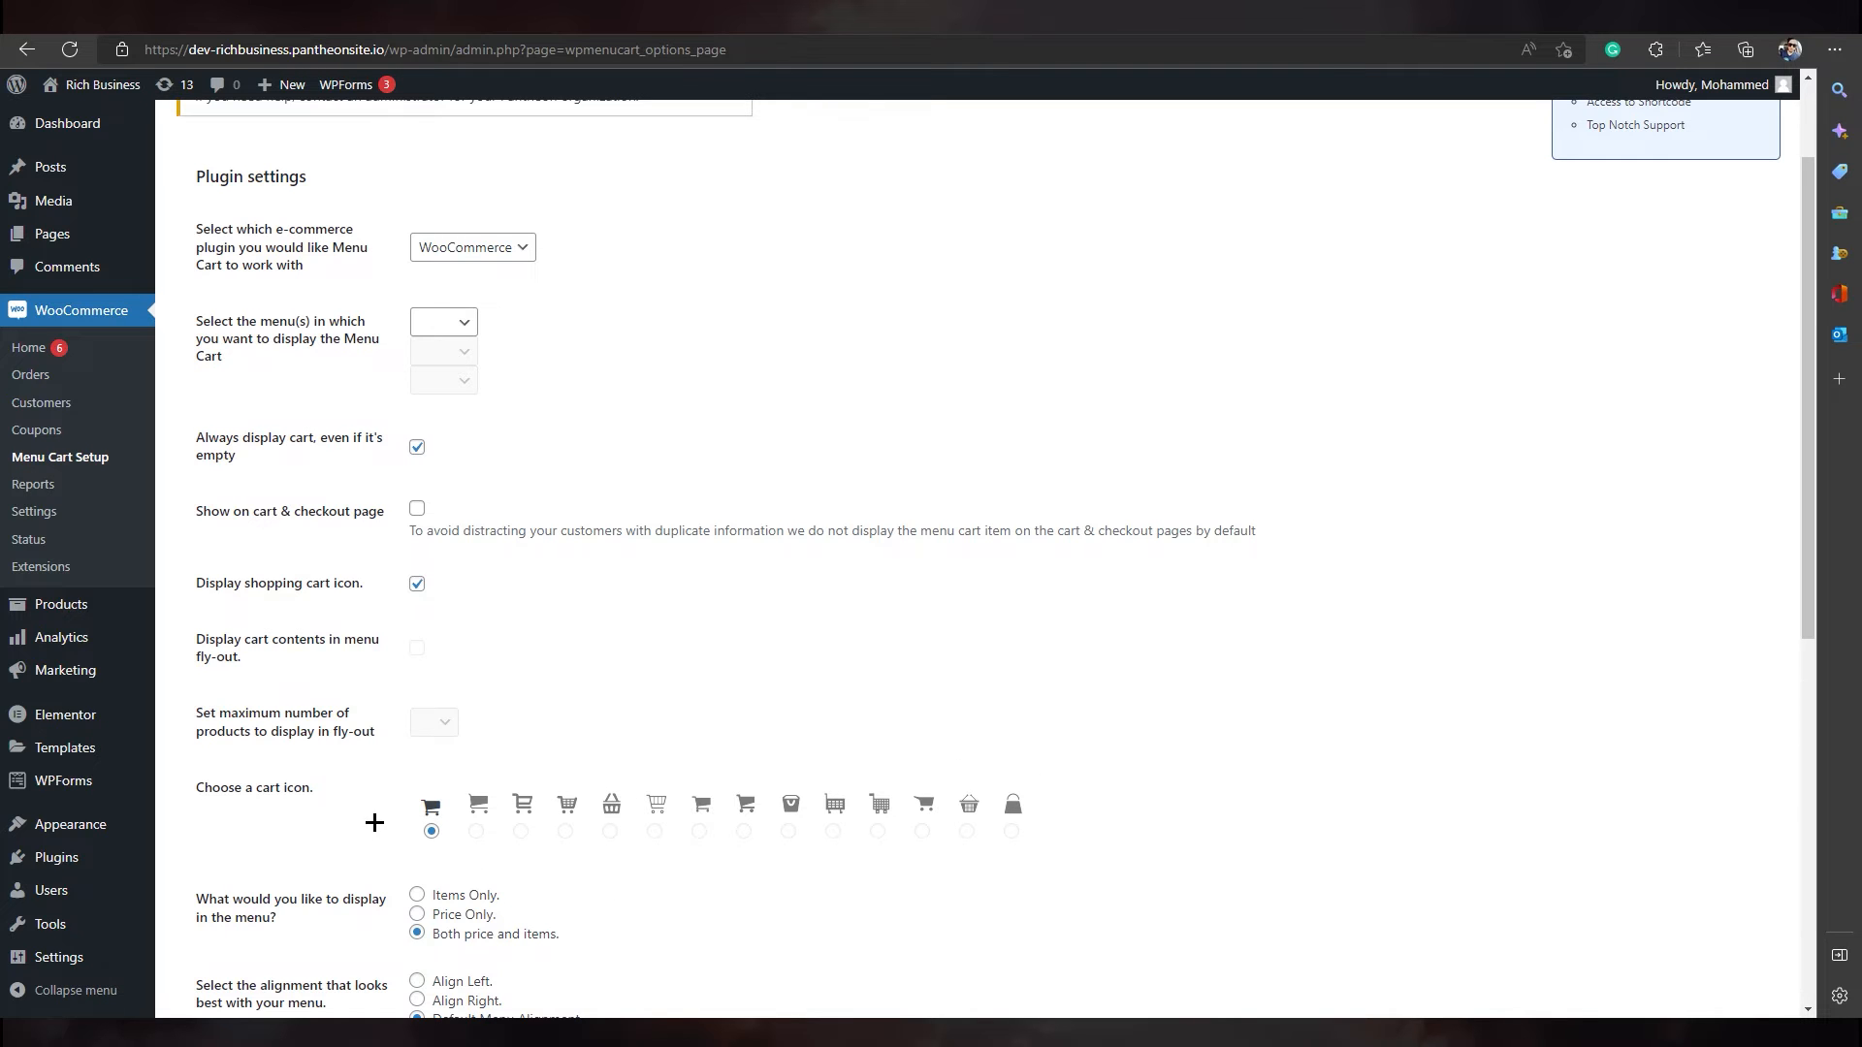
Step: Choose to display both price and items in the menu for the cart
{"action": "scroll", "coordinate": [438, 834], "scroll_direction": "down", "scroll_amount": 3}
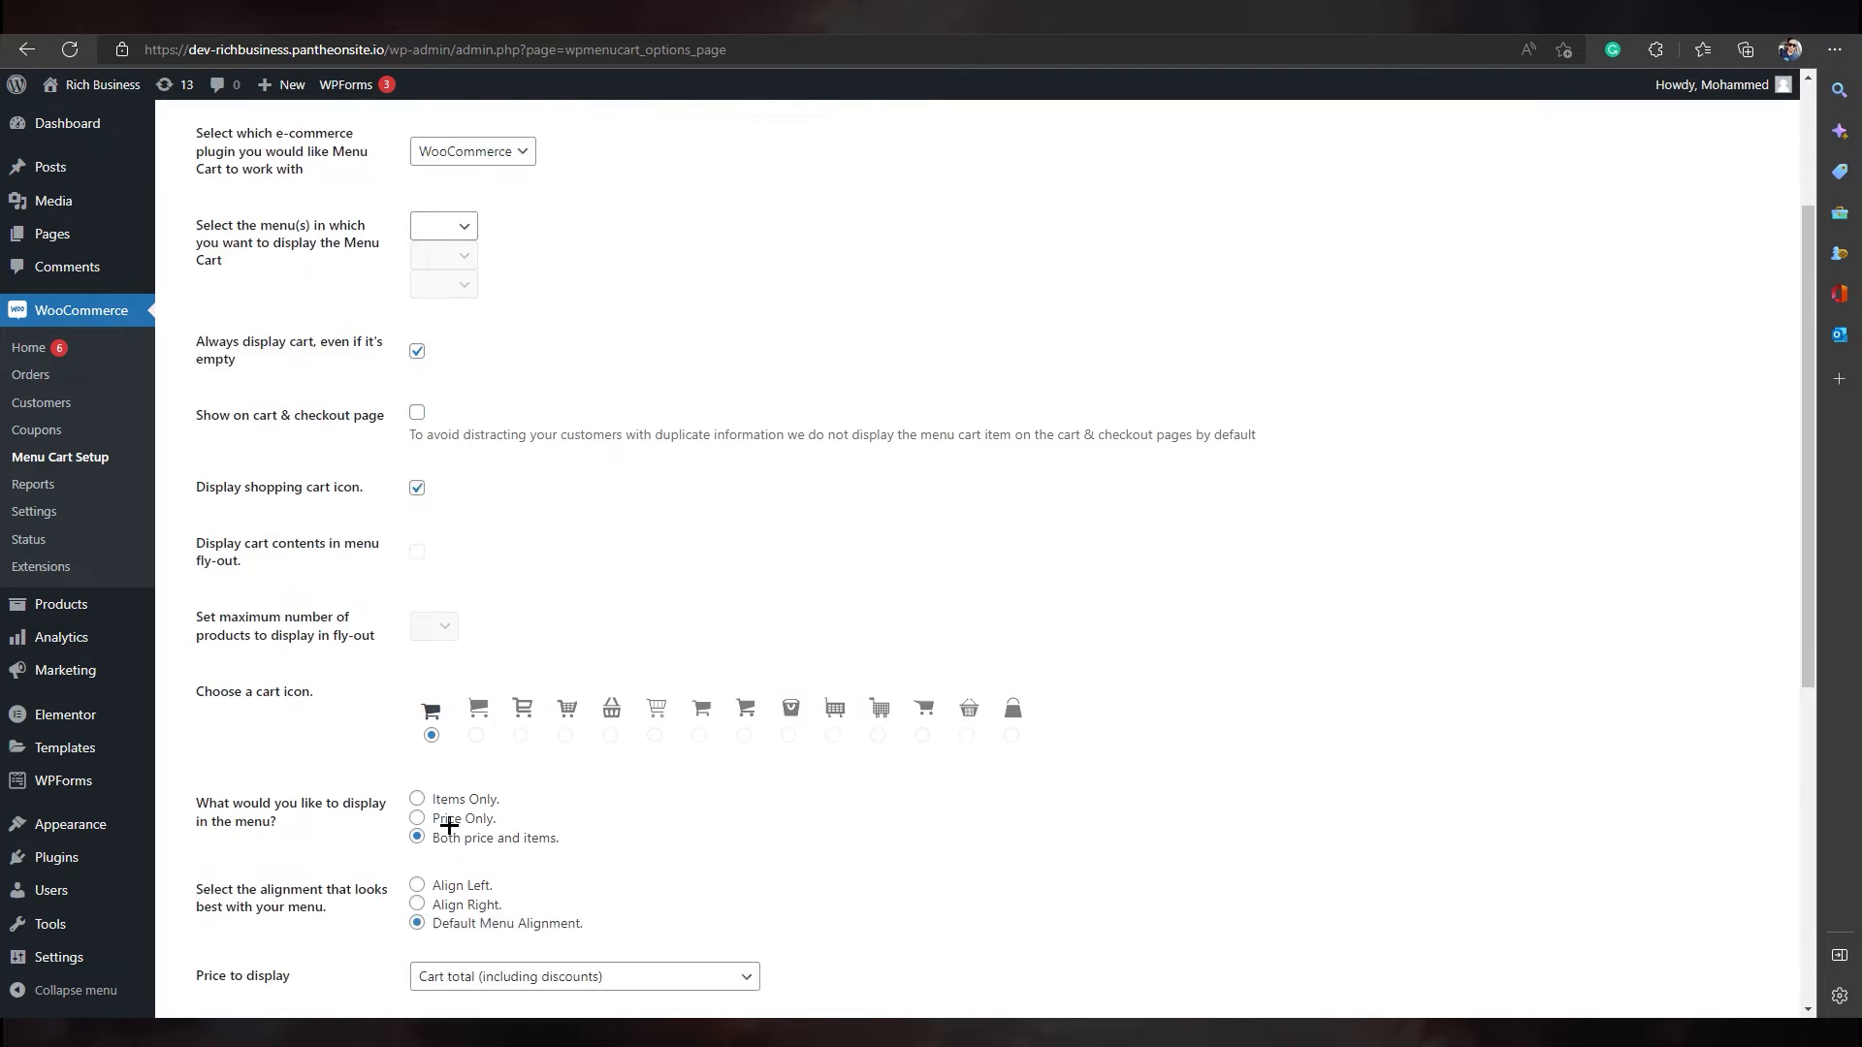
{"action": "left_click_drag", "start_coordinate": [186, 614], "coordinate": [336, 628]}
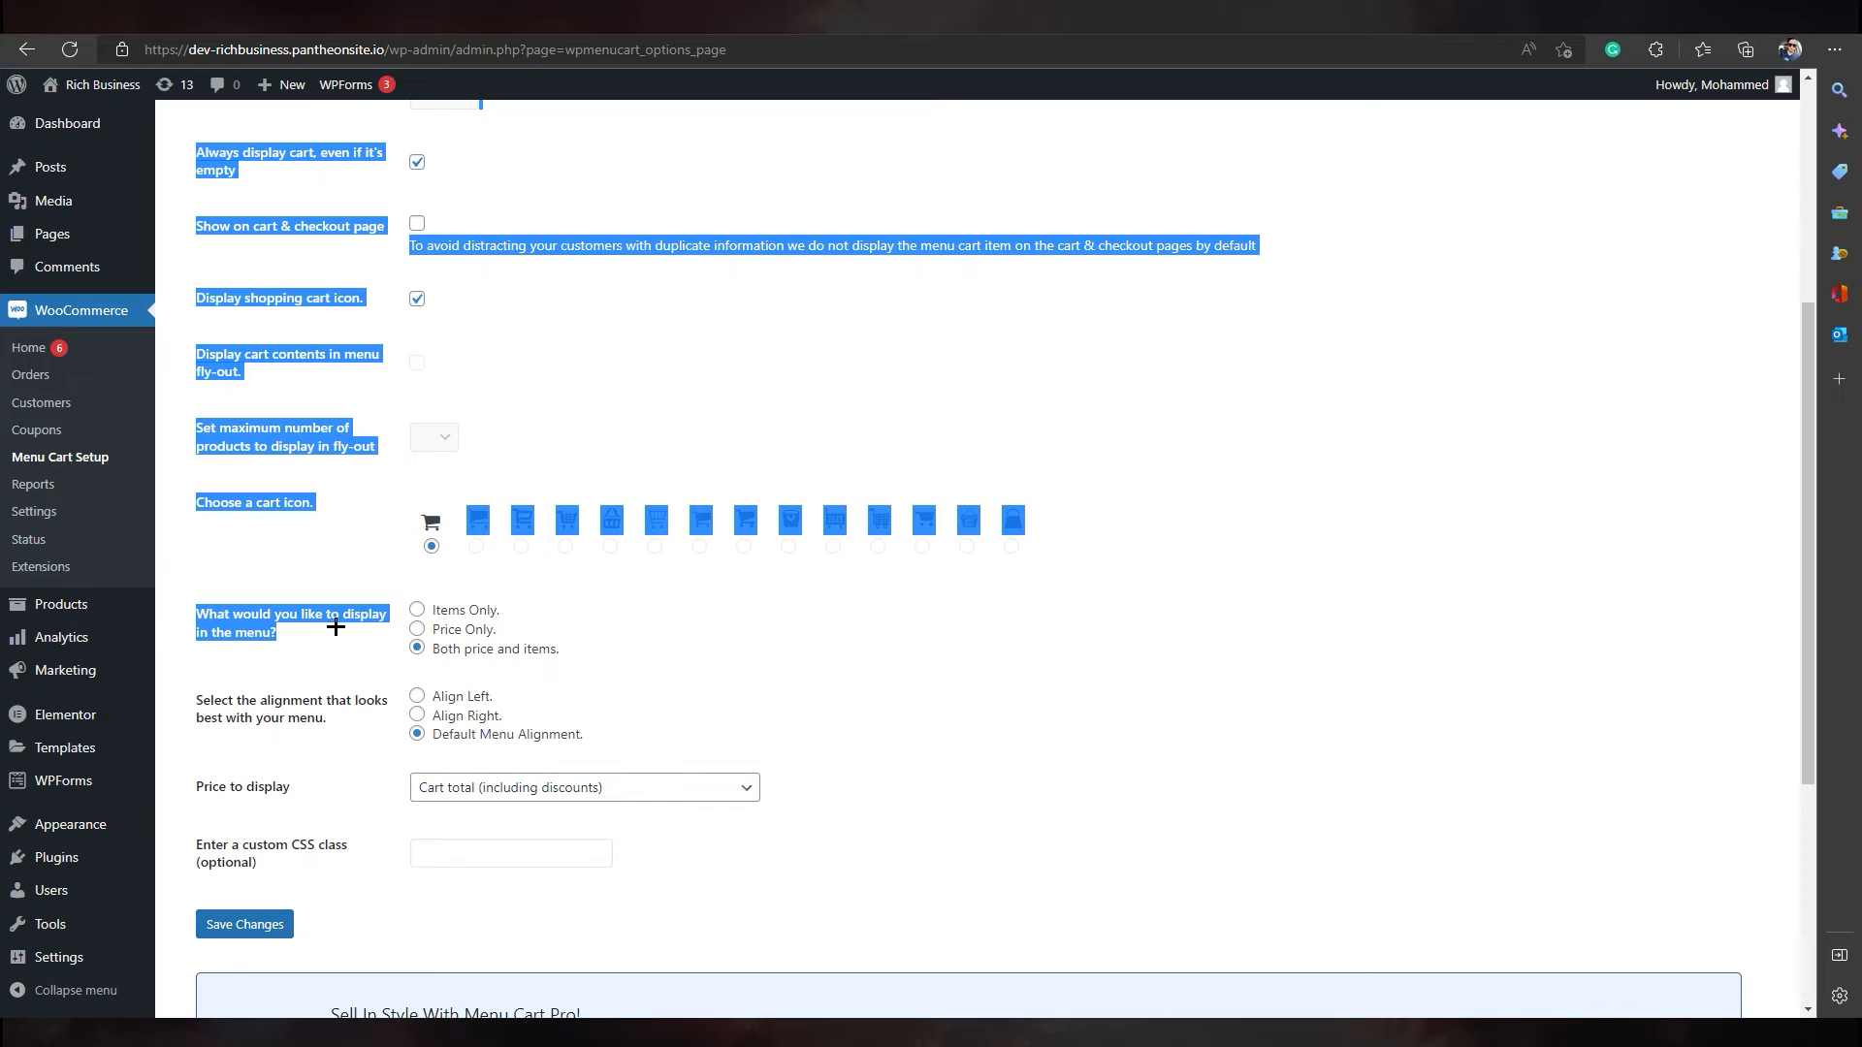
{"action": "left_click", "coordinate": [336, 649]}
{"action": "left_click", "coordinate": [417, 628]}
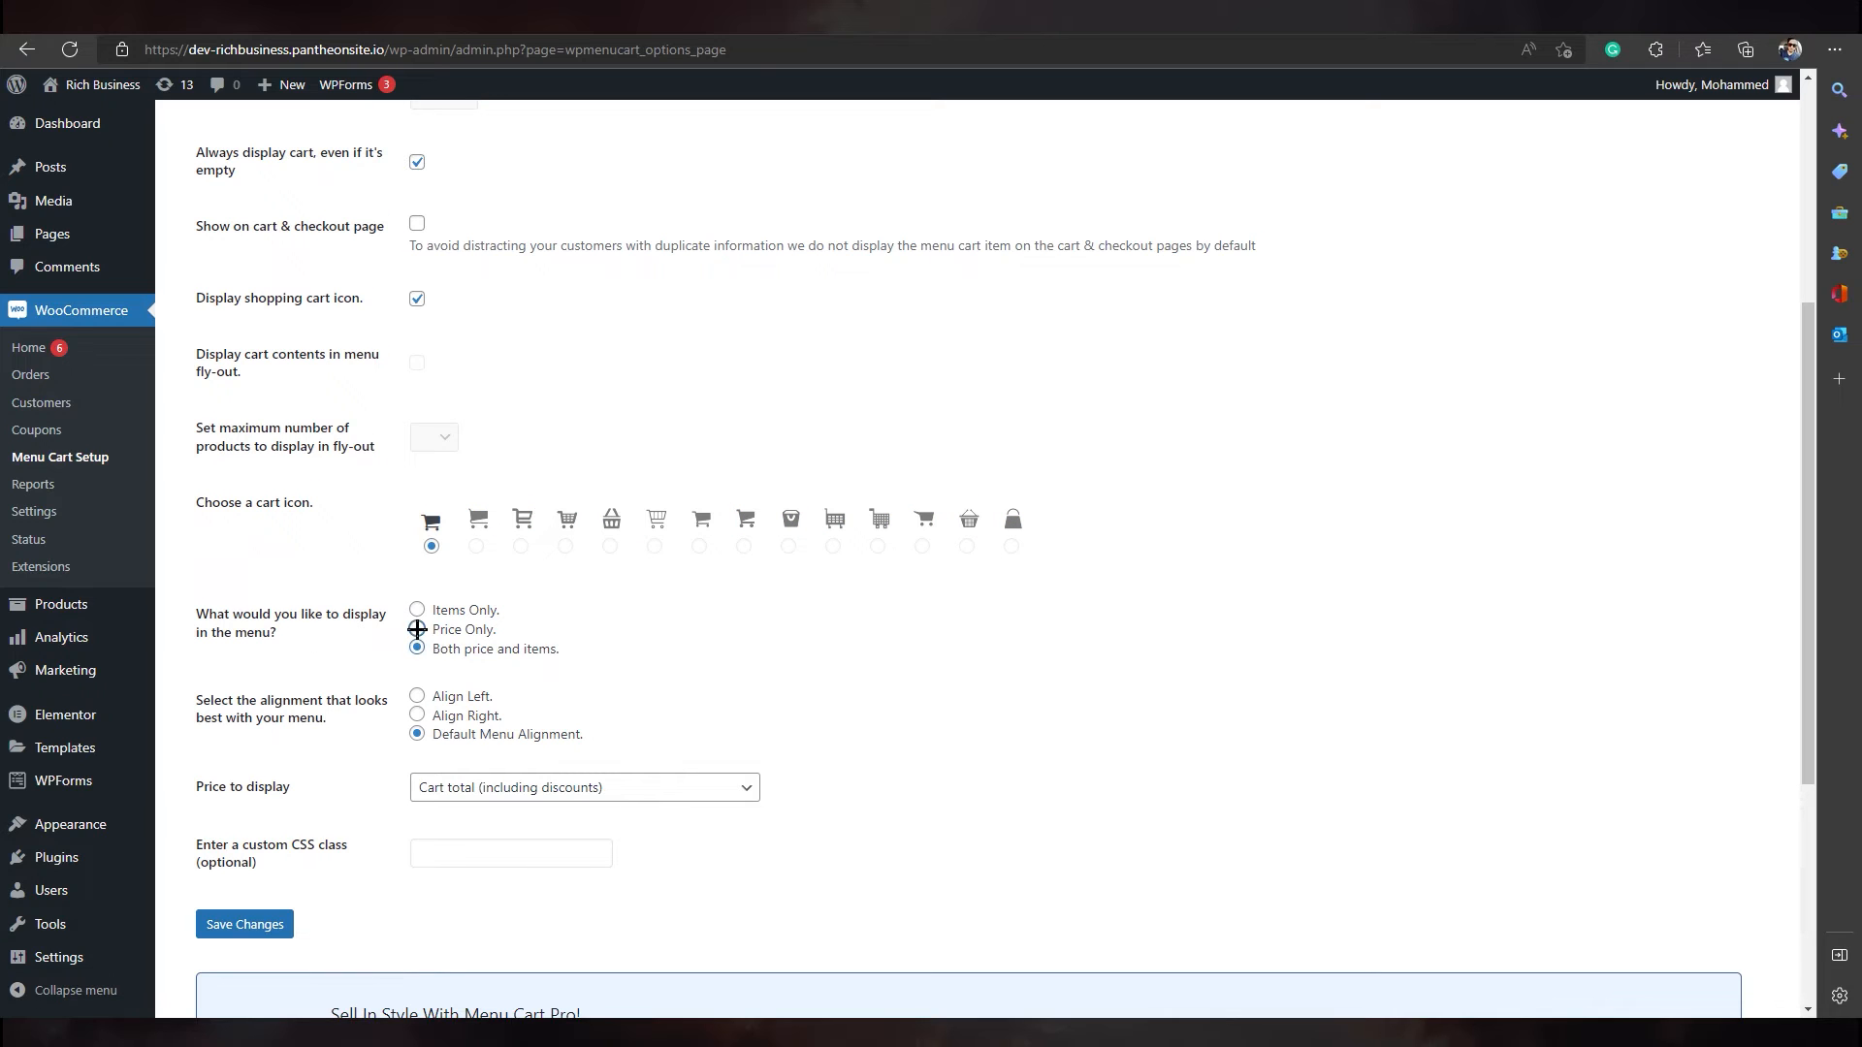
{"action": "left_click", "coordinate": [418, 610]}
{"action": "left_click", "coordinate": [418, 647]}
Step: Choose Default Menu Alignment for the cart and set the price to display to Cart total (including discounts)
{"action": "left_click_drag", "start_coordinate": [200, 706], "coordinate": [327, 718]}
{"action": "left_click", "coordinate": [514, 716]}
{"action": "left_click", "coordinate": [418, 696]}
{"action": "left_click", "coordinate": [421, 733]}
{"action": "left_click", "coordinate": [513, 800]}
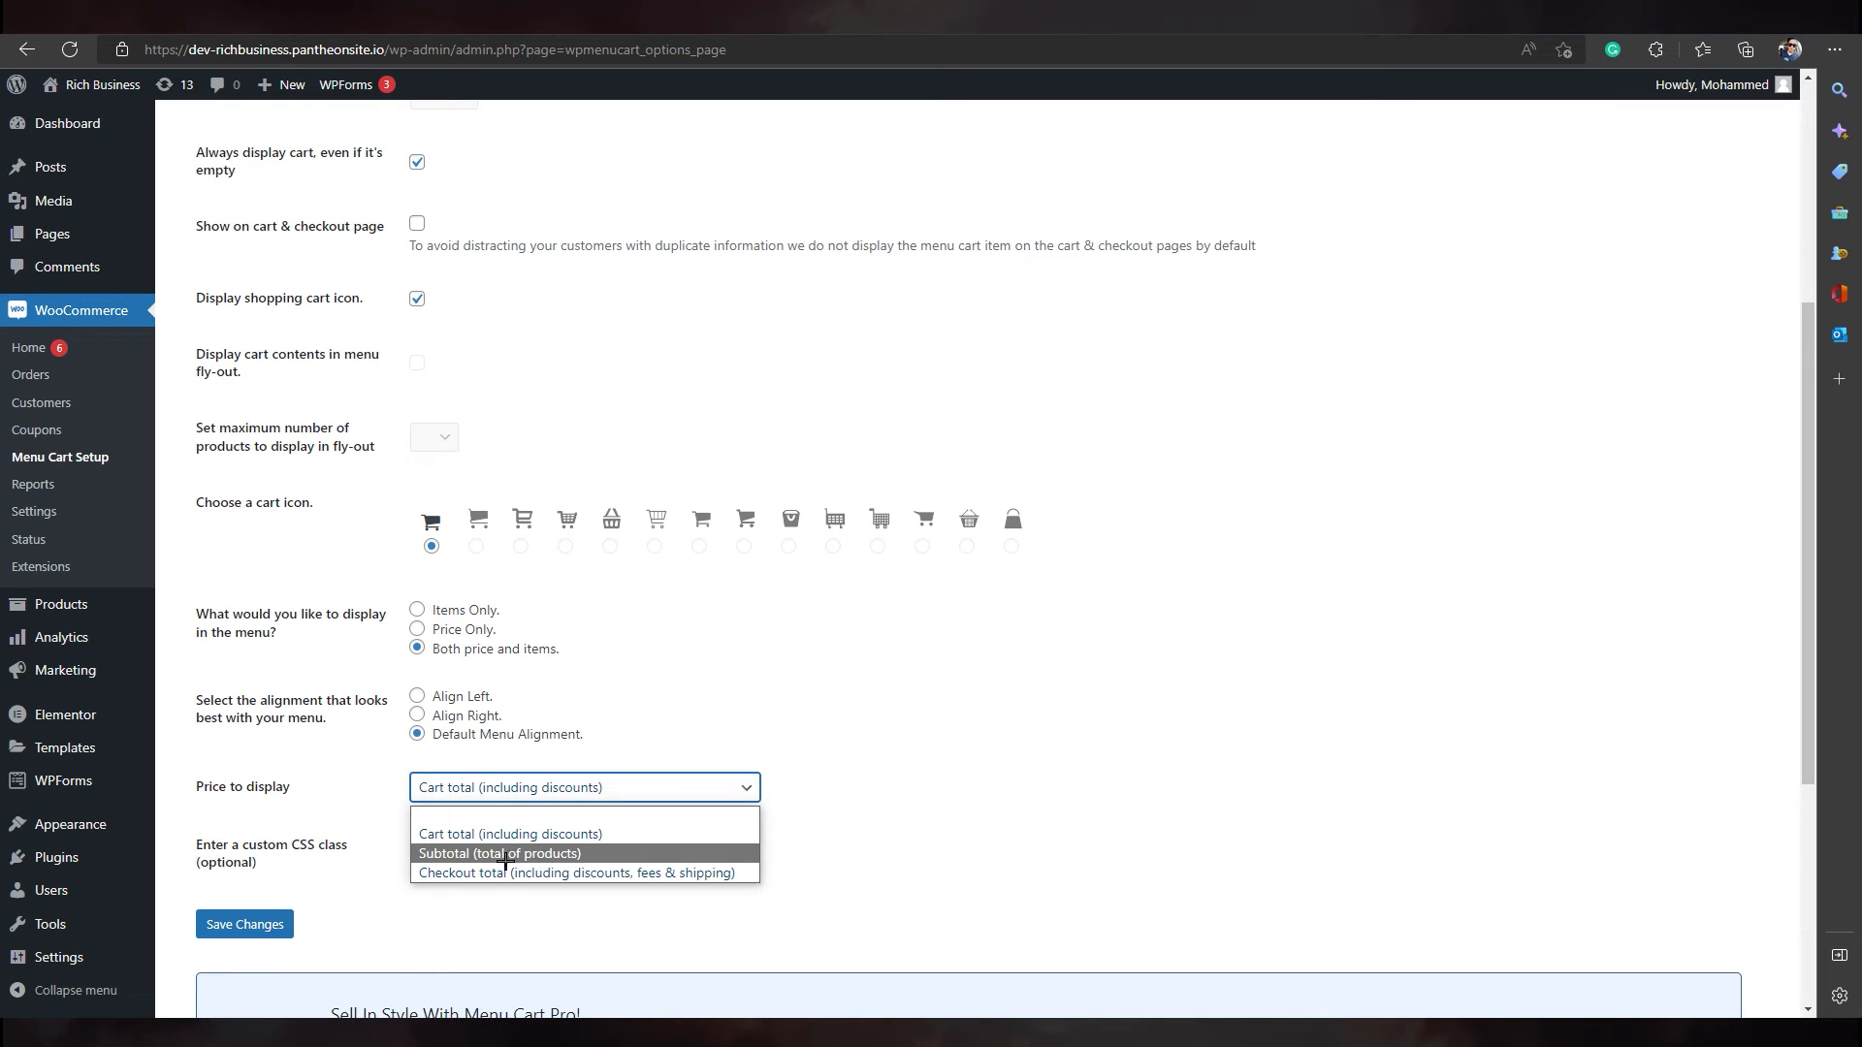
{"action": "left_click", "coordinate": [611, 834]}
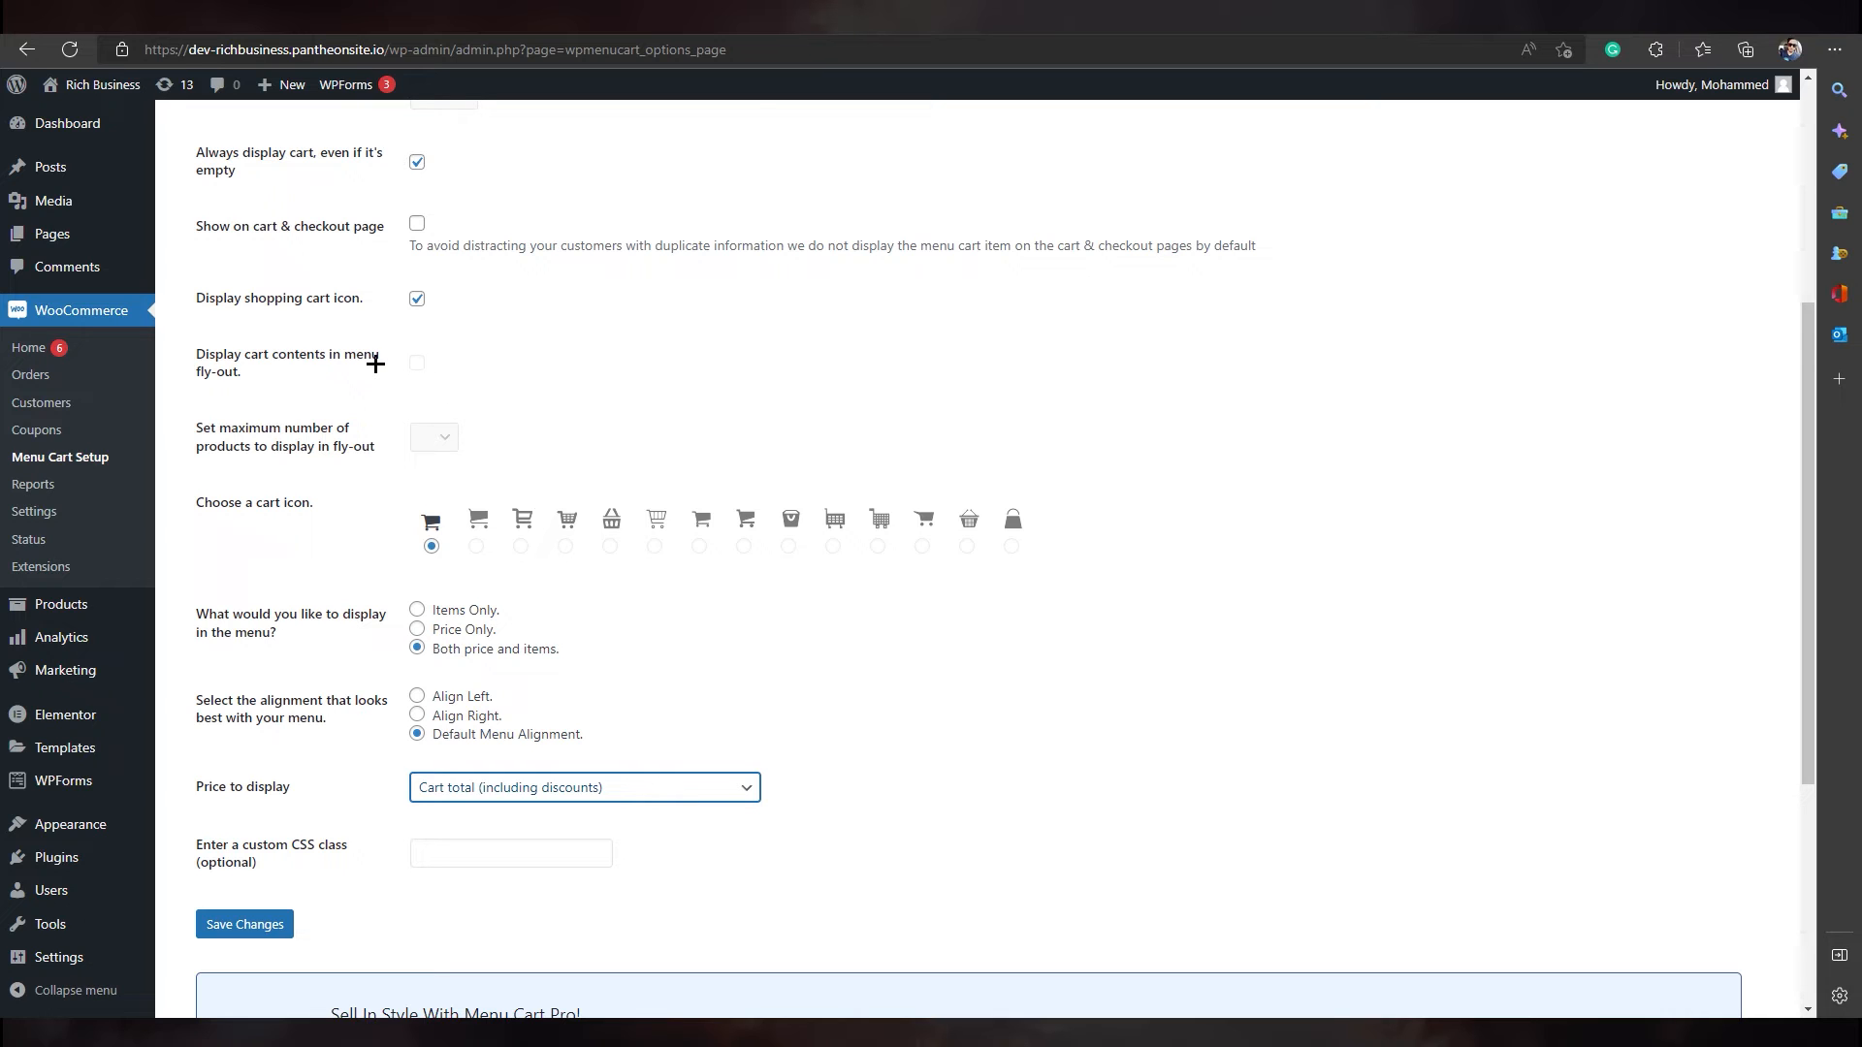
Step: Try to choose the third cart icon and read the note about the availability of additional icons
{"action": "scroll", "coordinate": [283, 458], "scroll_direction": "up", "scroll_amount": 3}
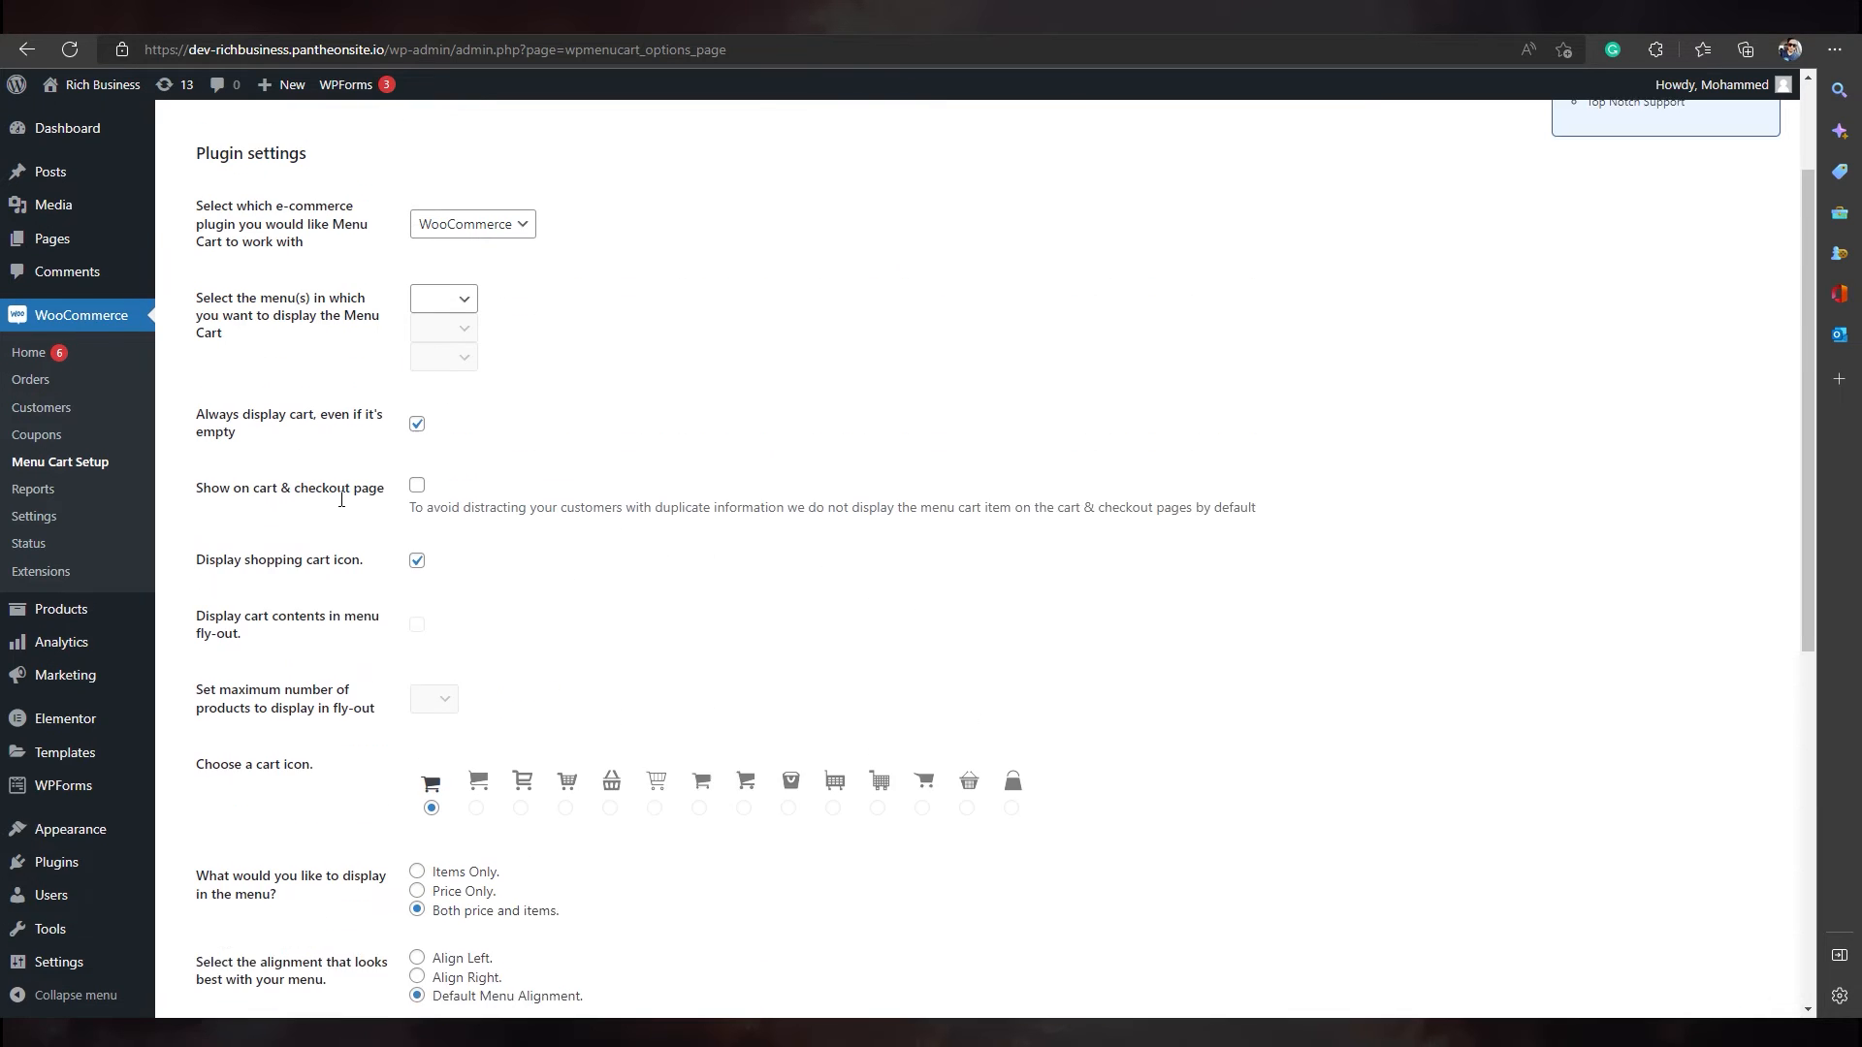
{"action": "scroll", "coordinate": [421, 685], "scroll_direction": "down", "scroll_amount": 1}
{"action": "scroll", "coordinate": [420, 685], "scroll_direction": "down", "scroll_amount": 2}
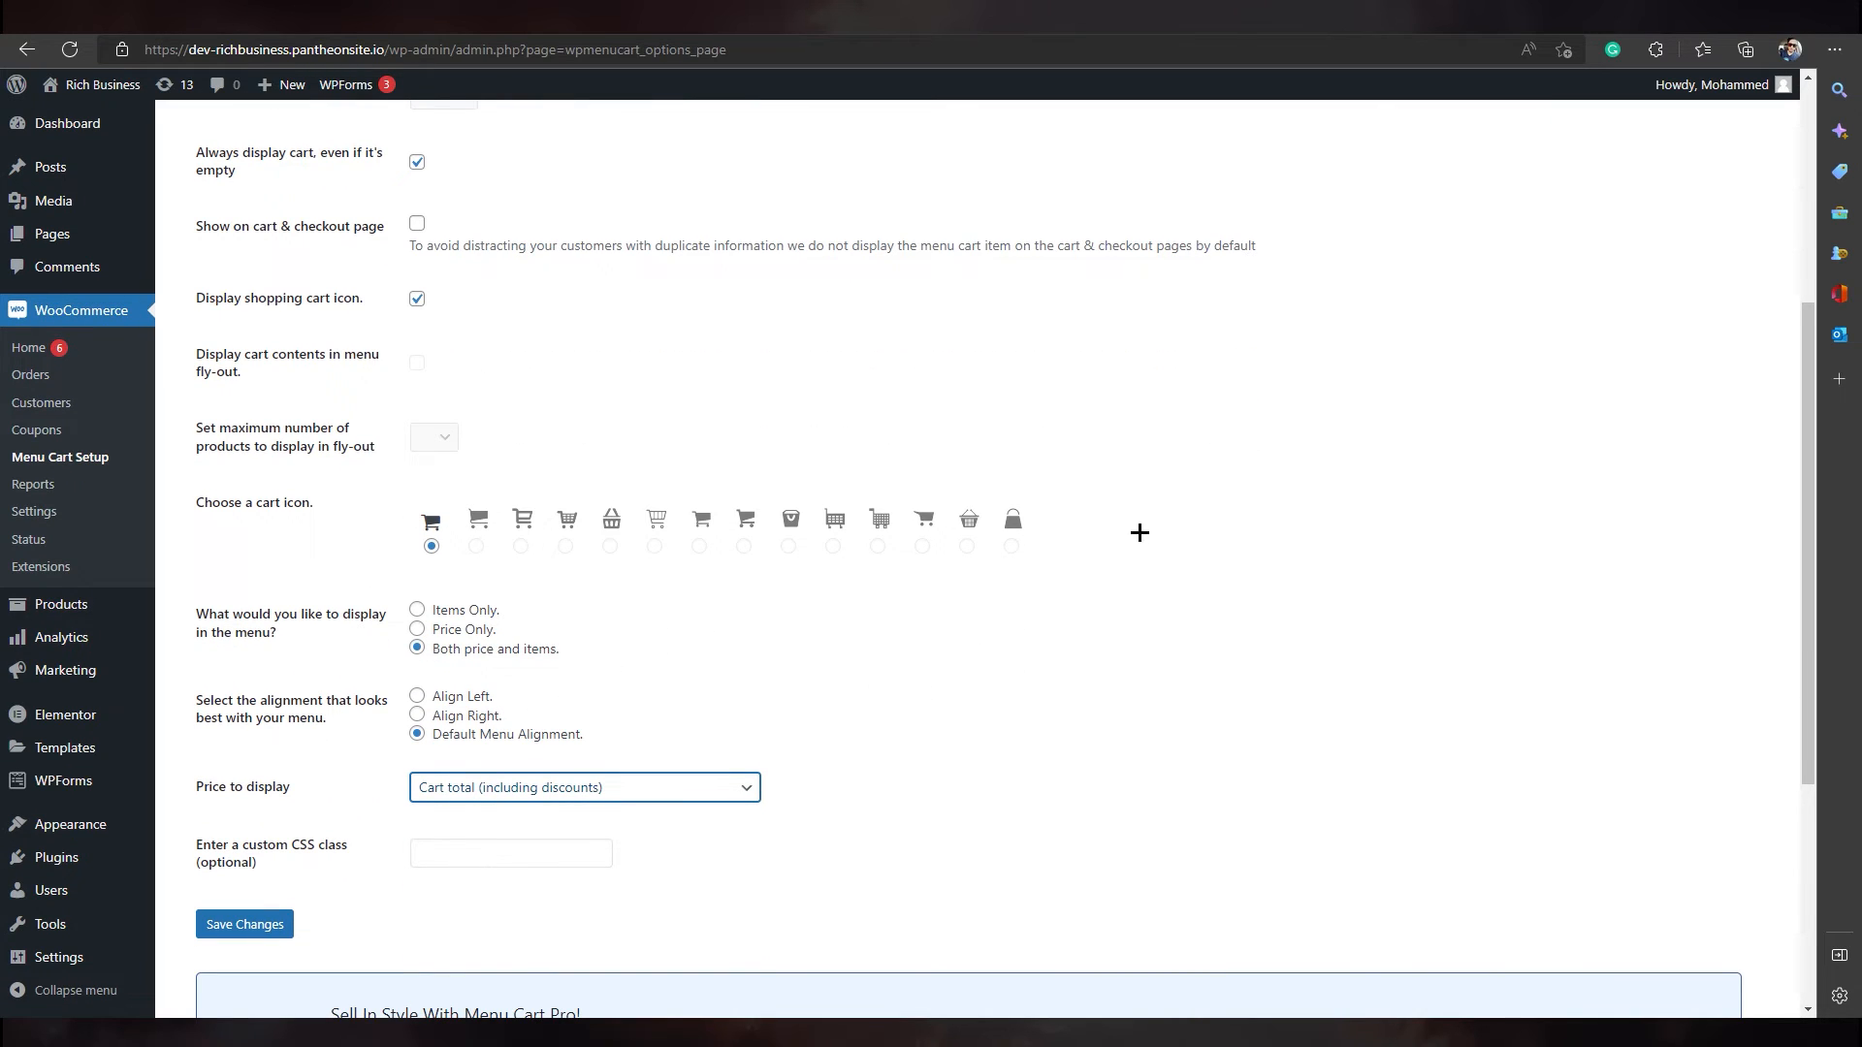
{"action": "left_click", "coordinate": [521, 545]}
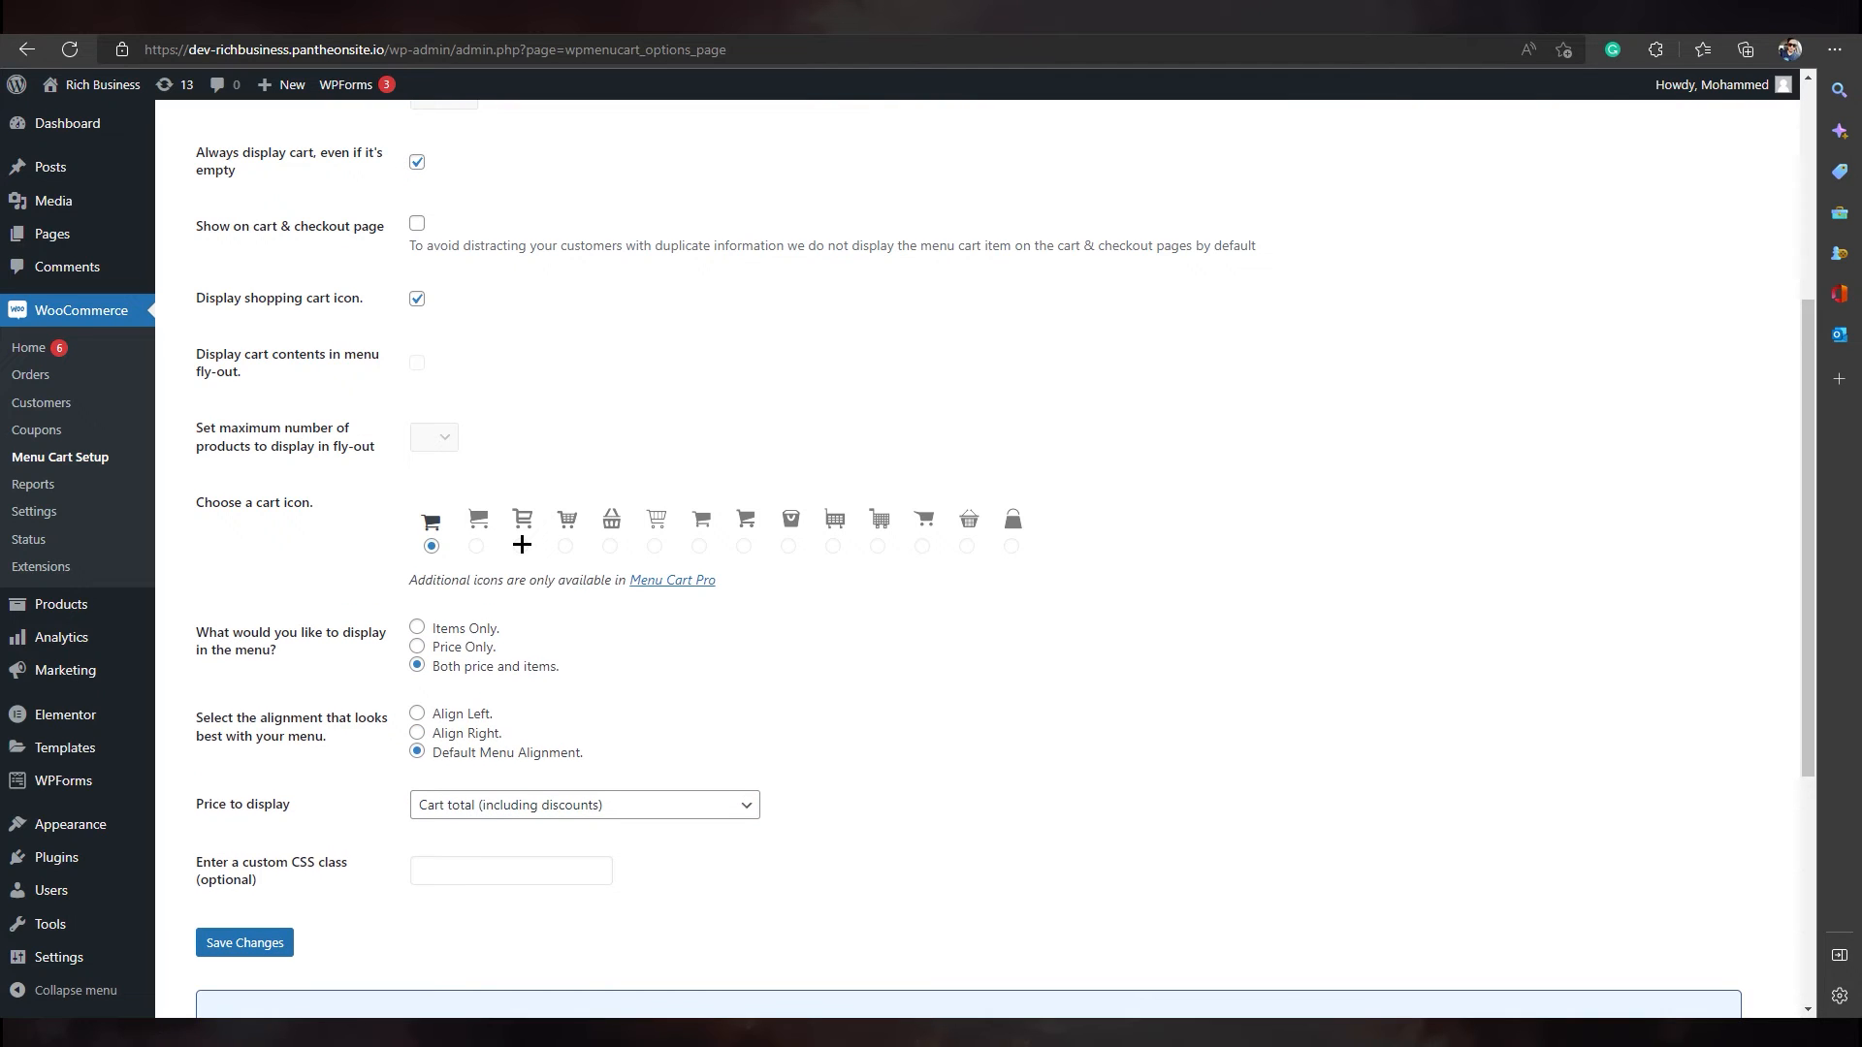
{"action": "left_click_drag", "start_coordinate": [622, 589], "coordinate": [727, 580]}
{"action": "left_click", "coordinate": [1026, 717]}
{"action": "left_click_drag", "start_coordinate": [430, 524], "coordinate": [1080, 532]}
Step: Save the Menu Cart settings and reload the site's homepage to check its navigation menu for the cart
{"action": "left_click", "coordinate": [266, 943]}
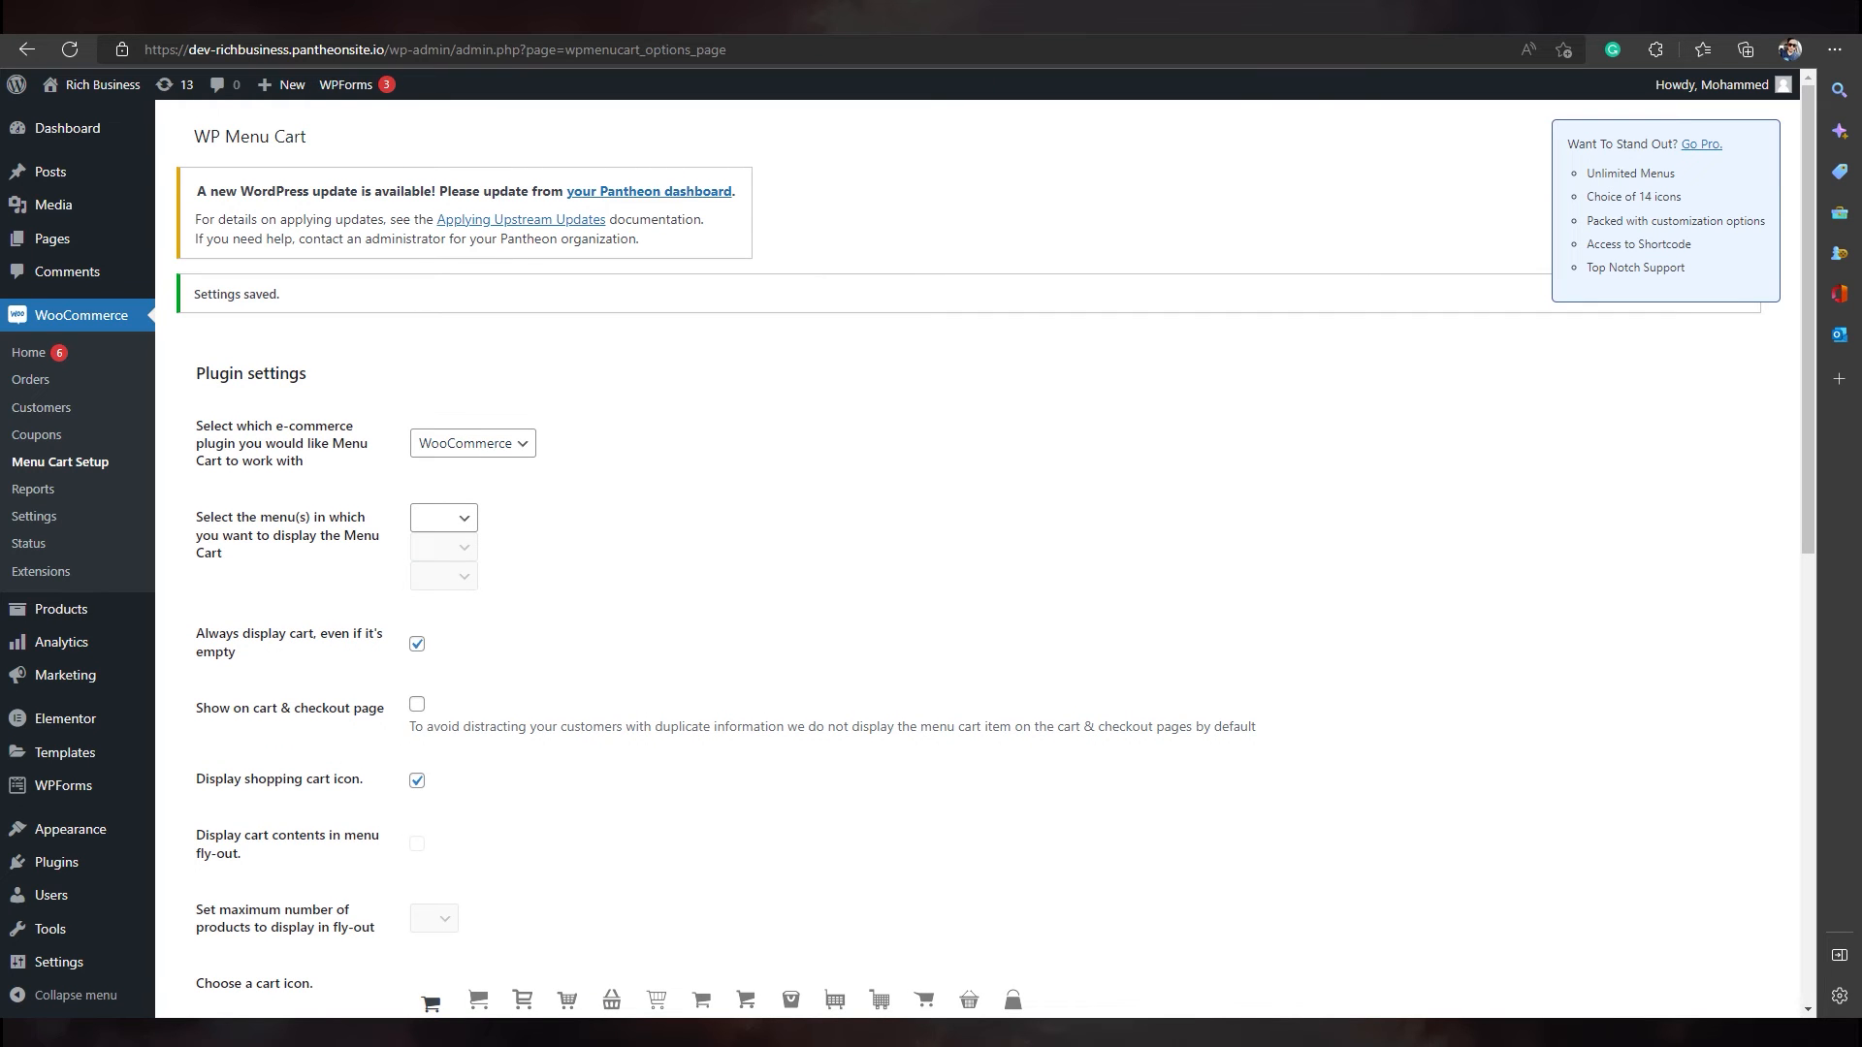
{"action": "key", "text": "ctrl+Tab"}
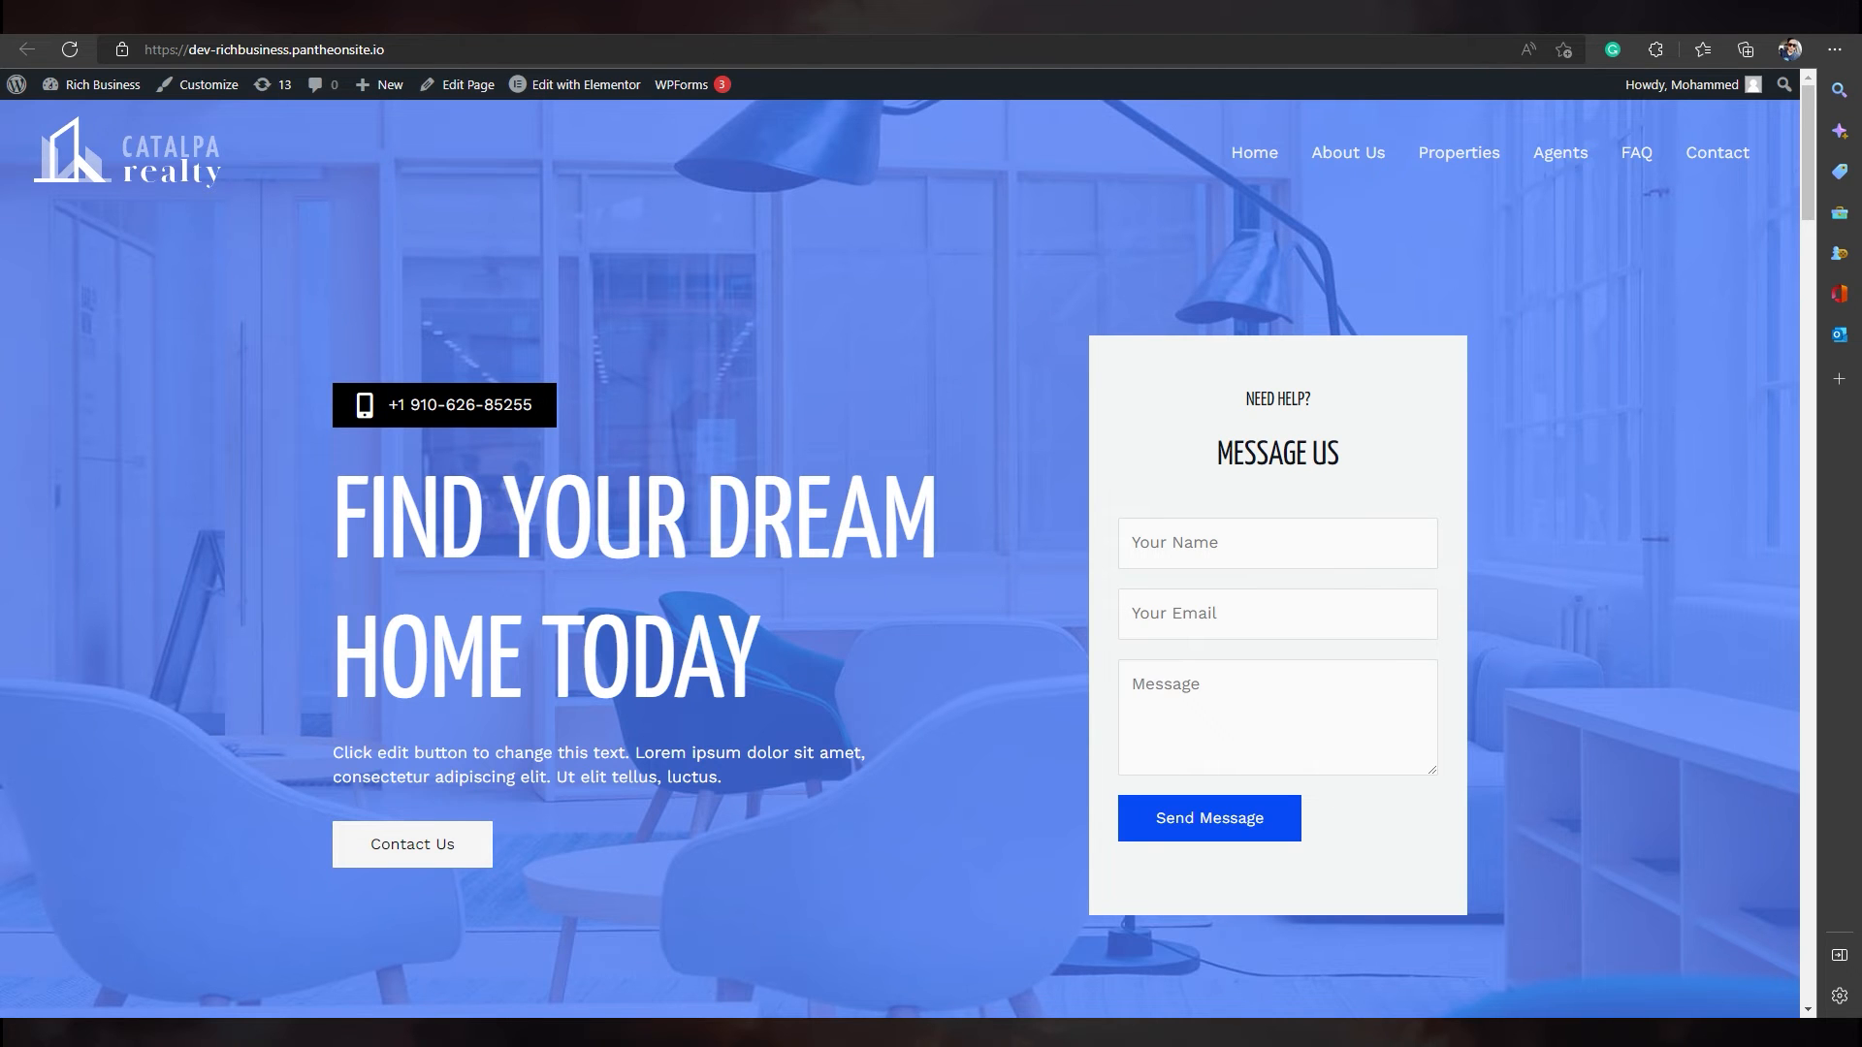
{"action": "left_click", "coordinate": [71, 51]}
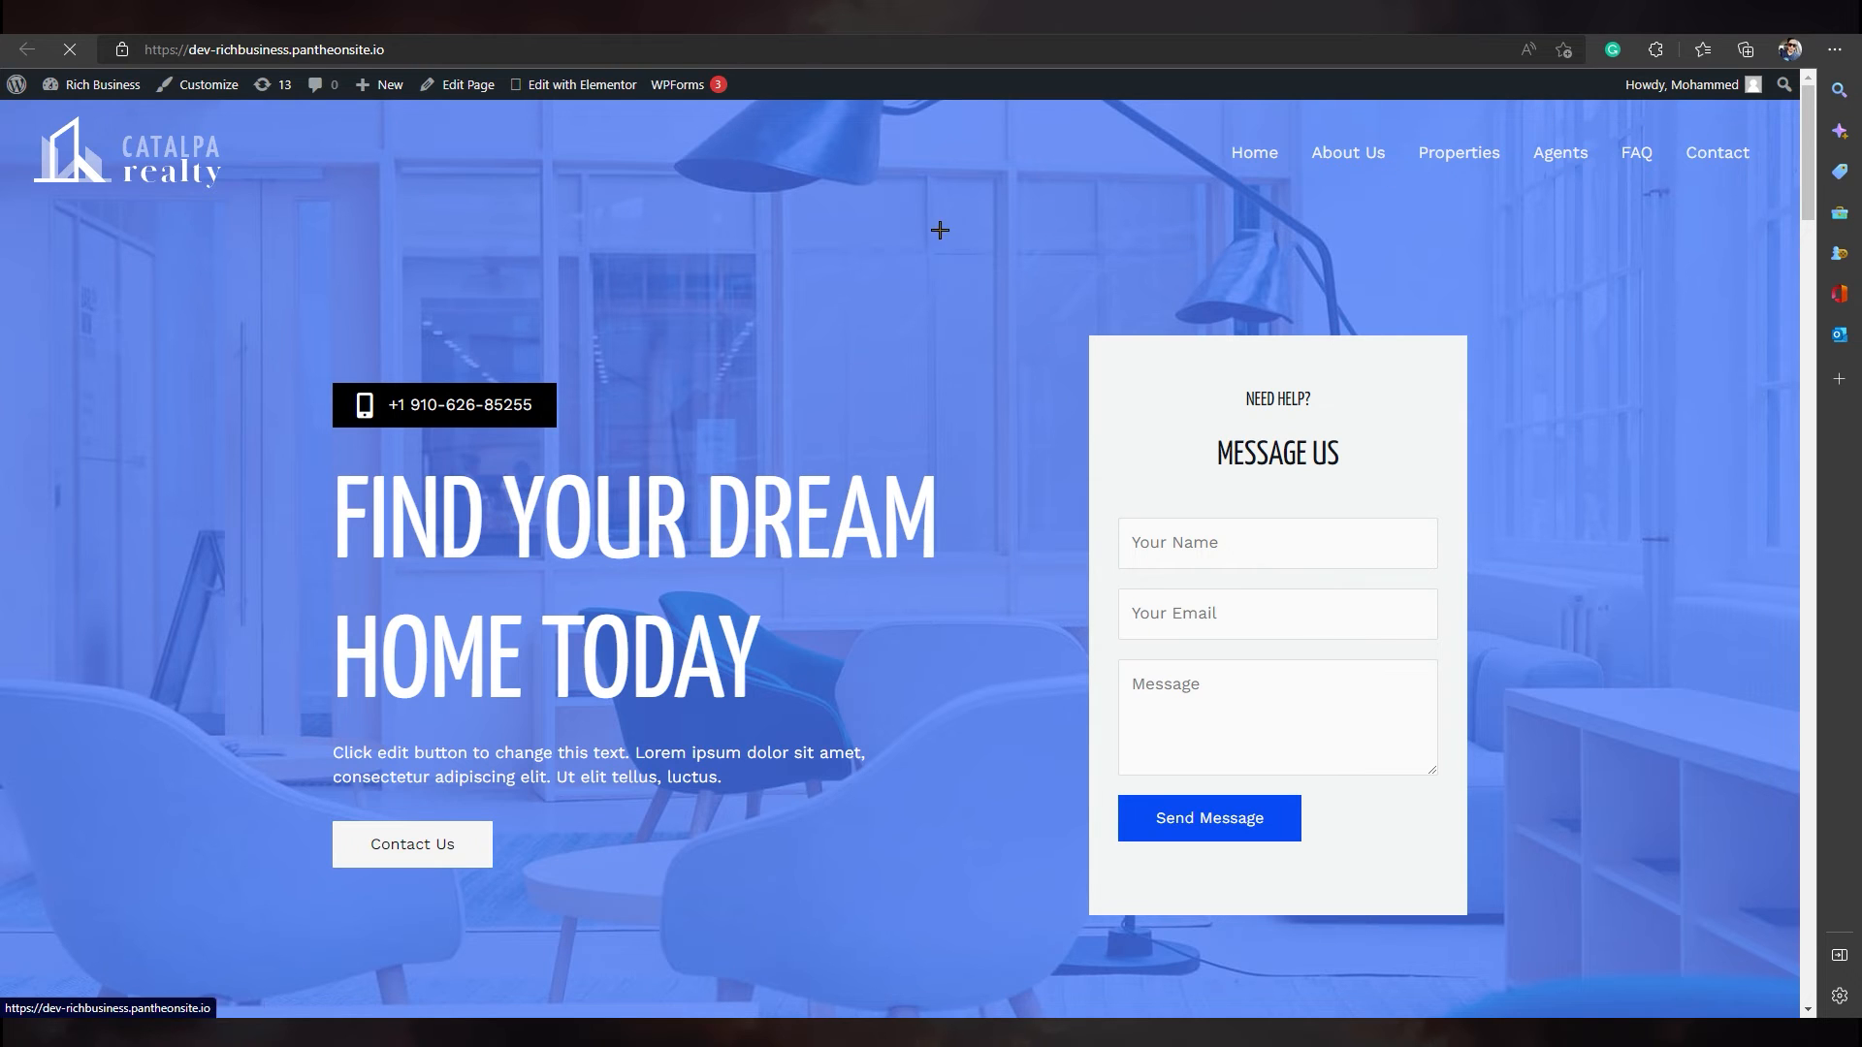
Step: Back in the Menu Cart settings, select Menu as the menu in which to display the cart and save the changes
{"action": "left_click", "coordinate": [194, 18]}
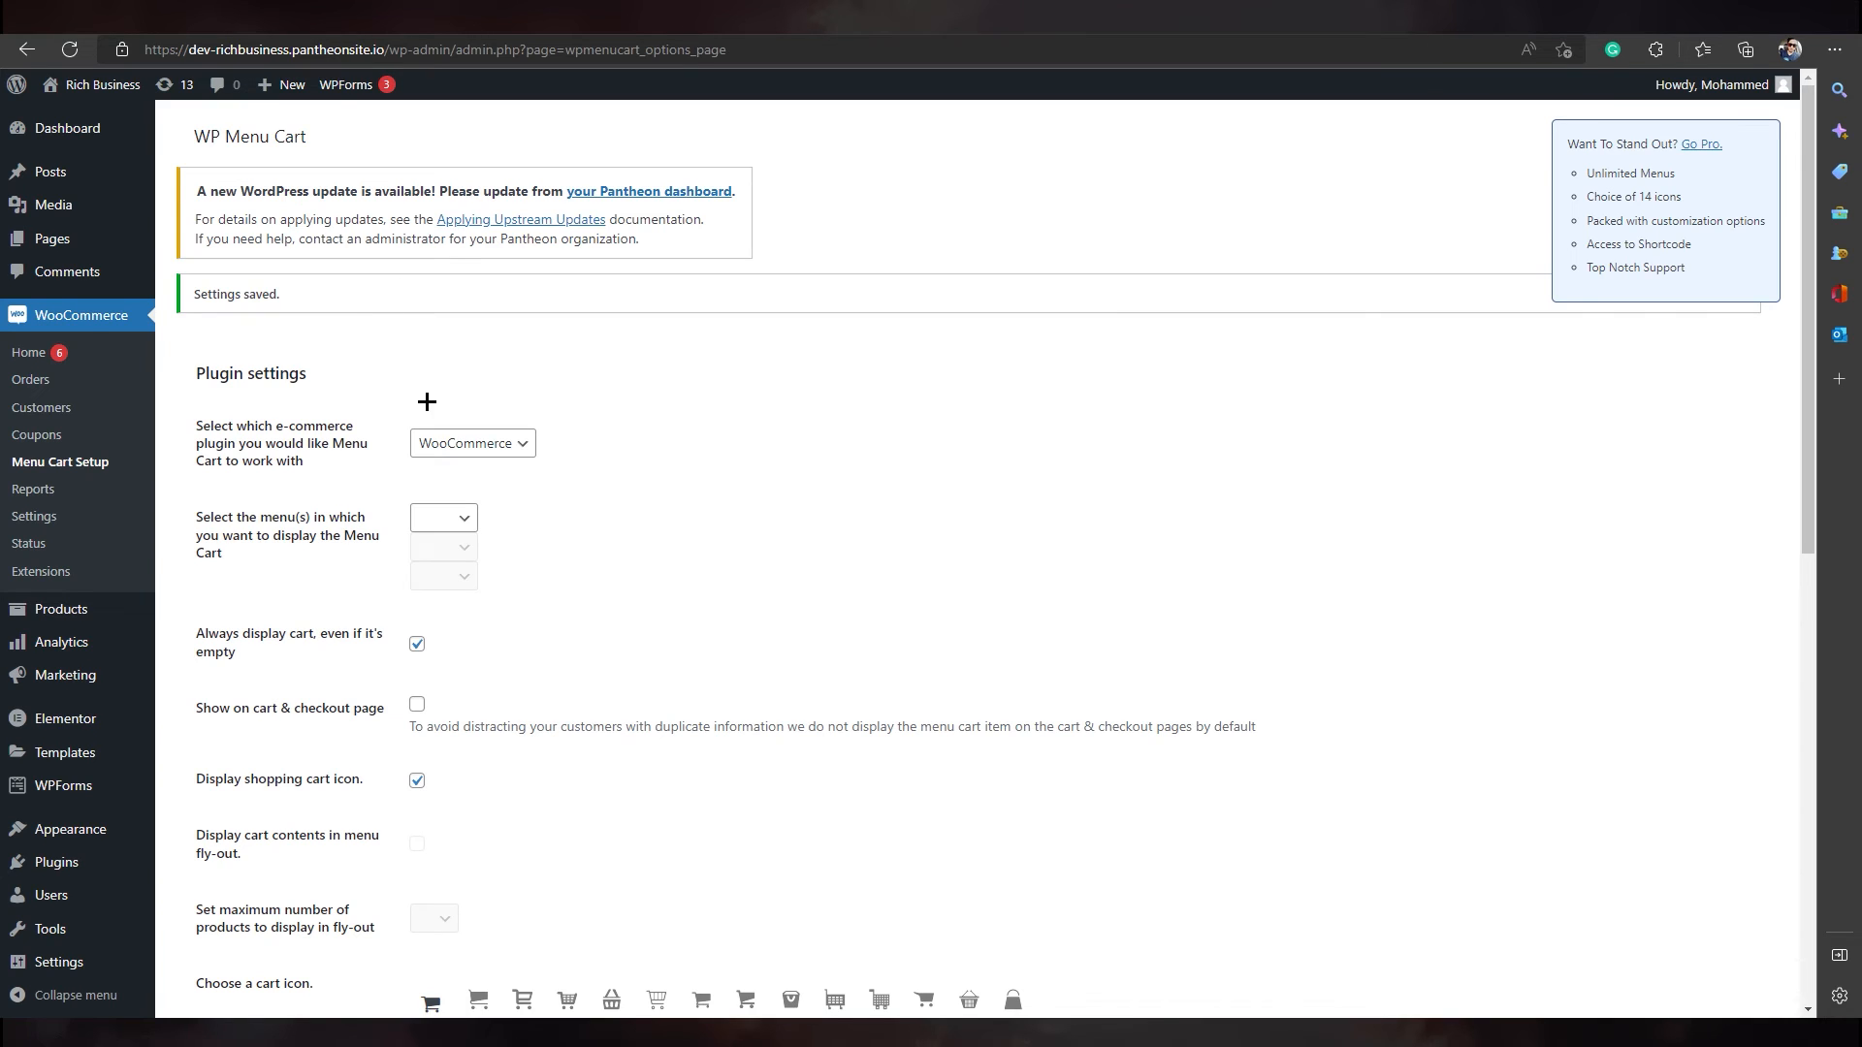
{"action": "scroll", "coordinate": [423, 404], "scroll_direction": "down", "scroll_amount": 2}
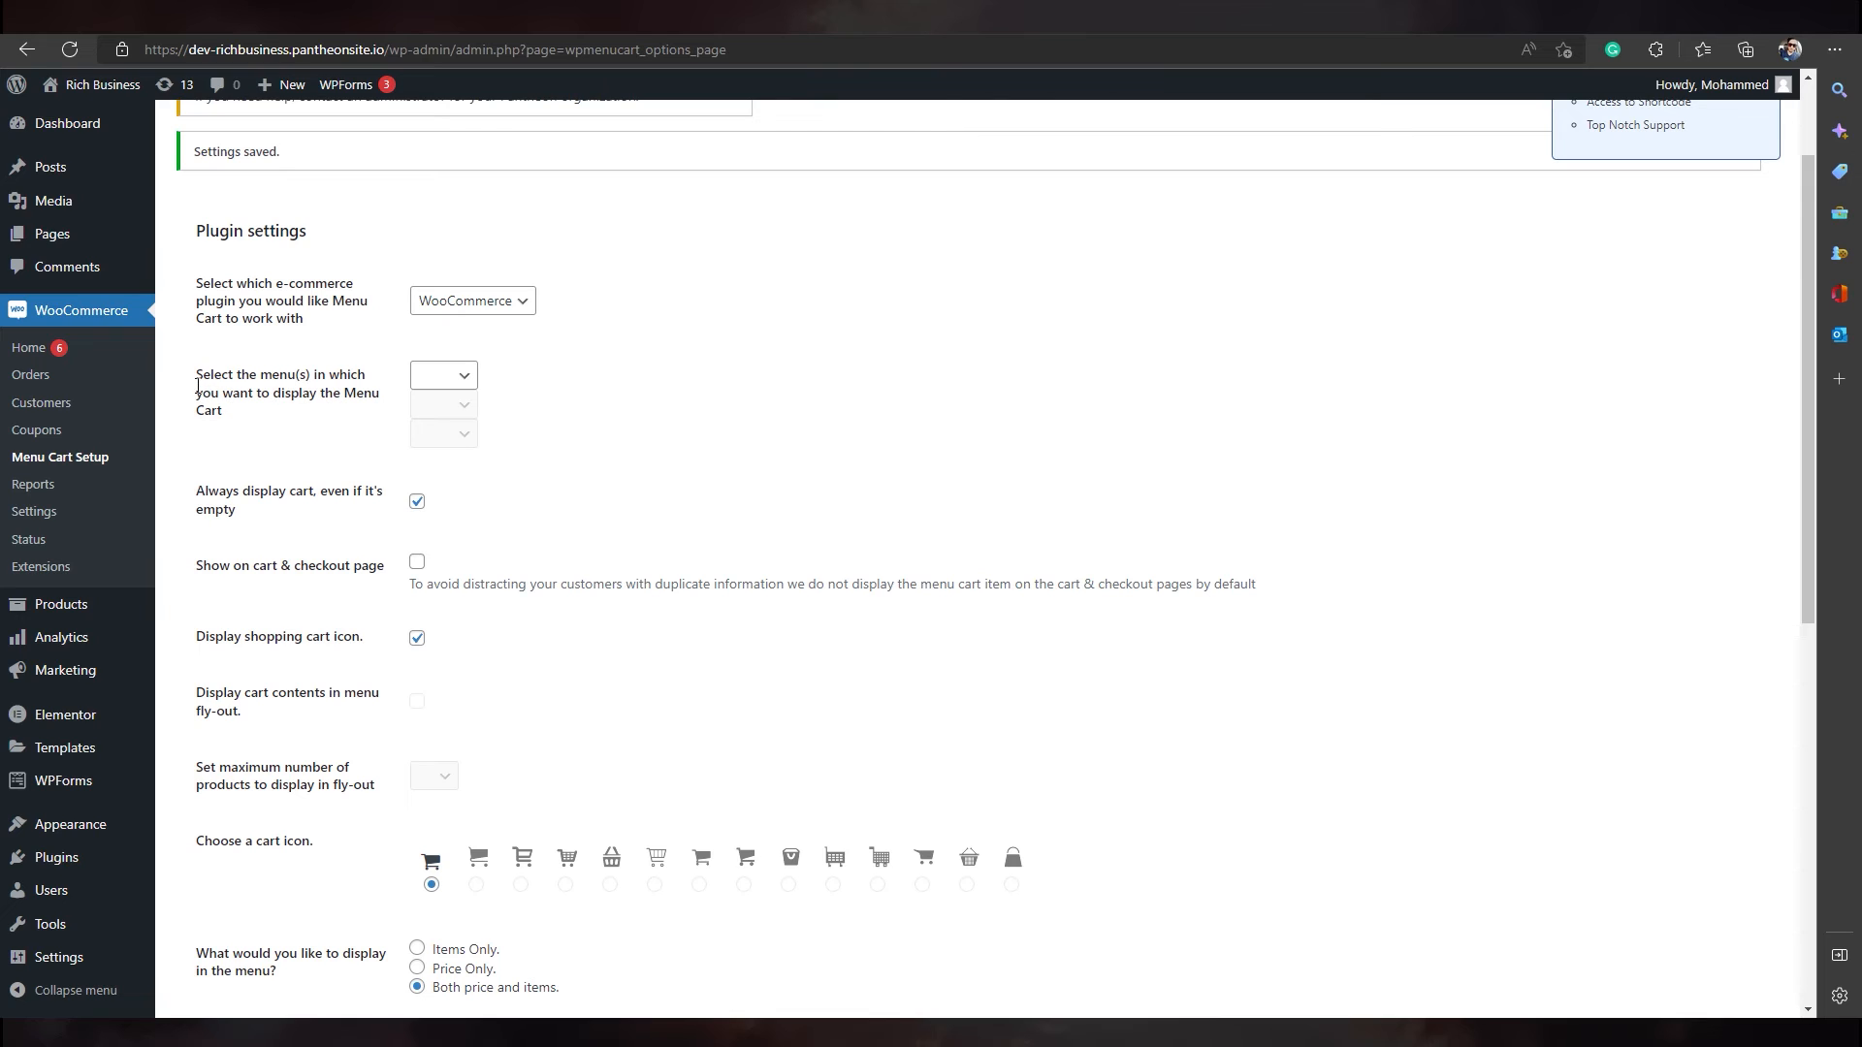
{"action": "left_click_drag", "start_coordinate": [198, 387], "coordinate": [309, 385]}
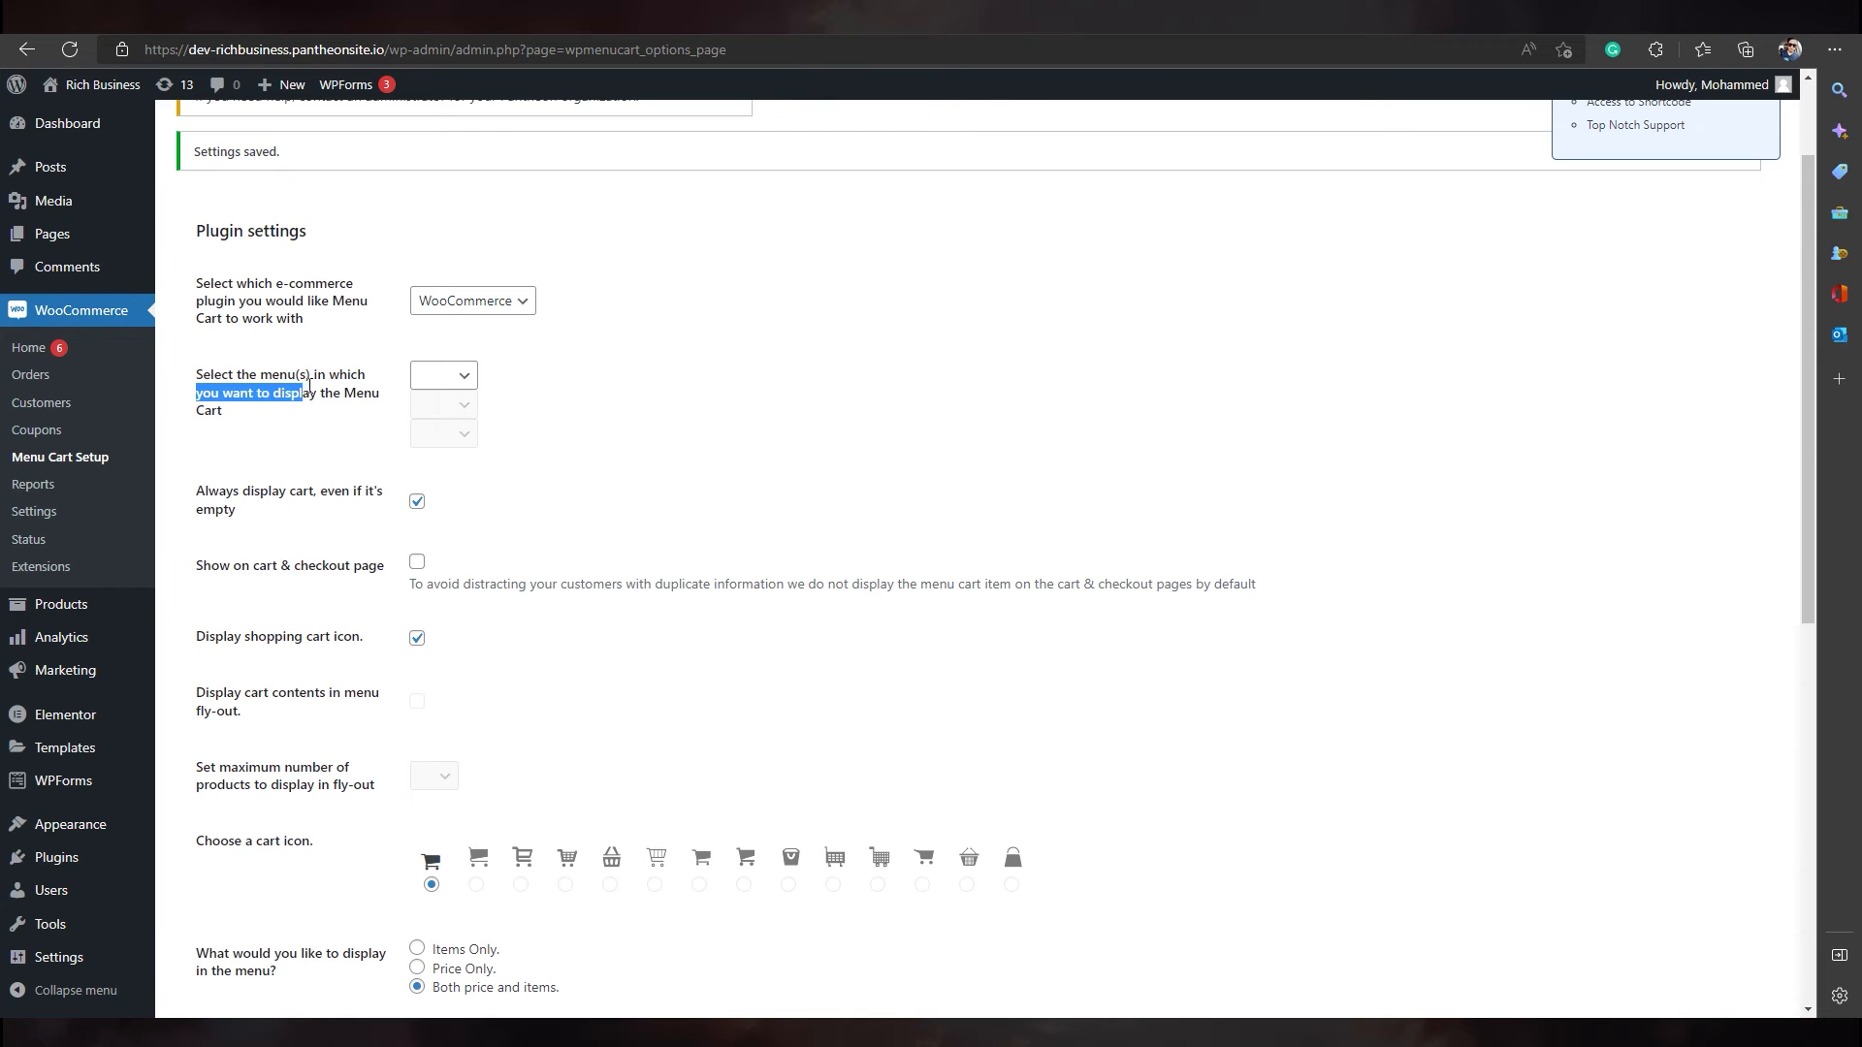
{"action": "left_click", "coordinate": [679, 408]}
{"action": "left_click", "coordinate": [463, 376]}
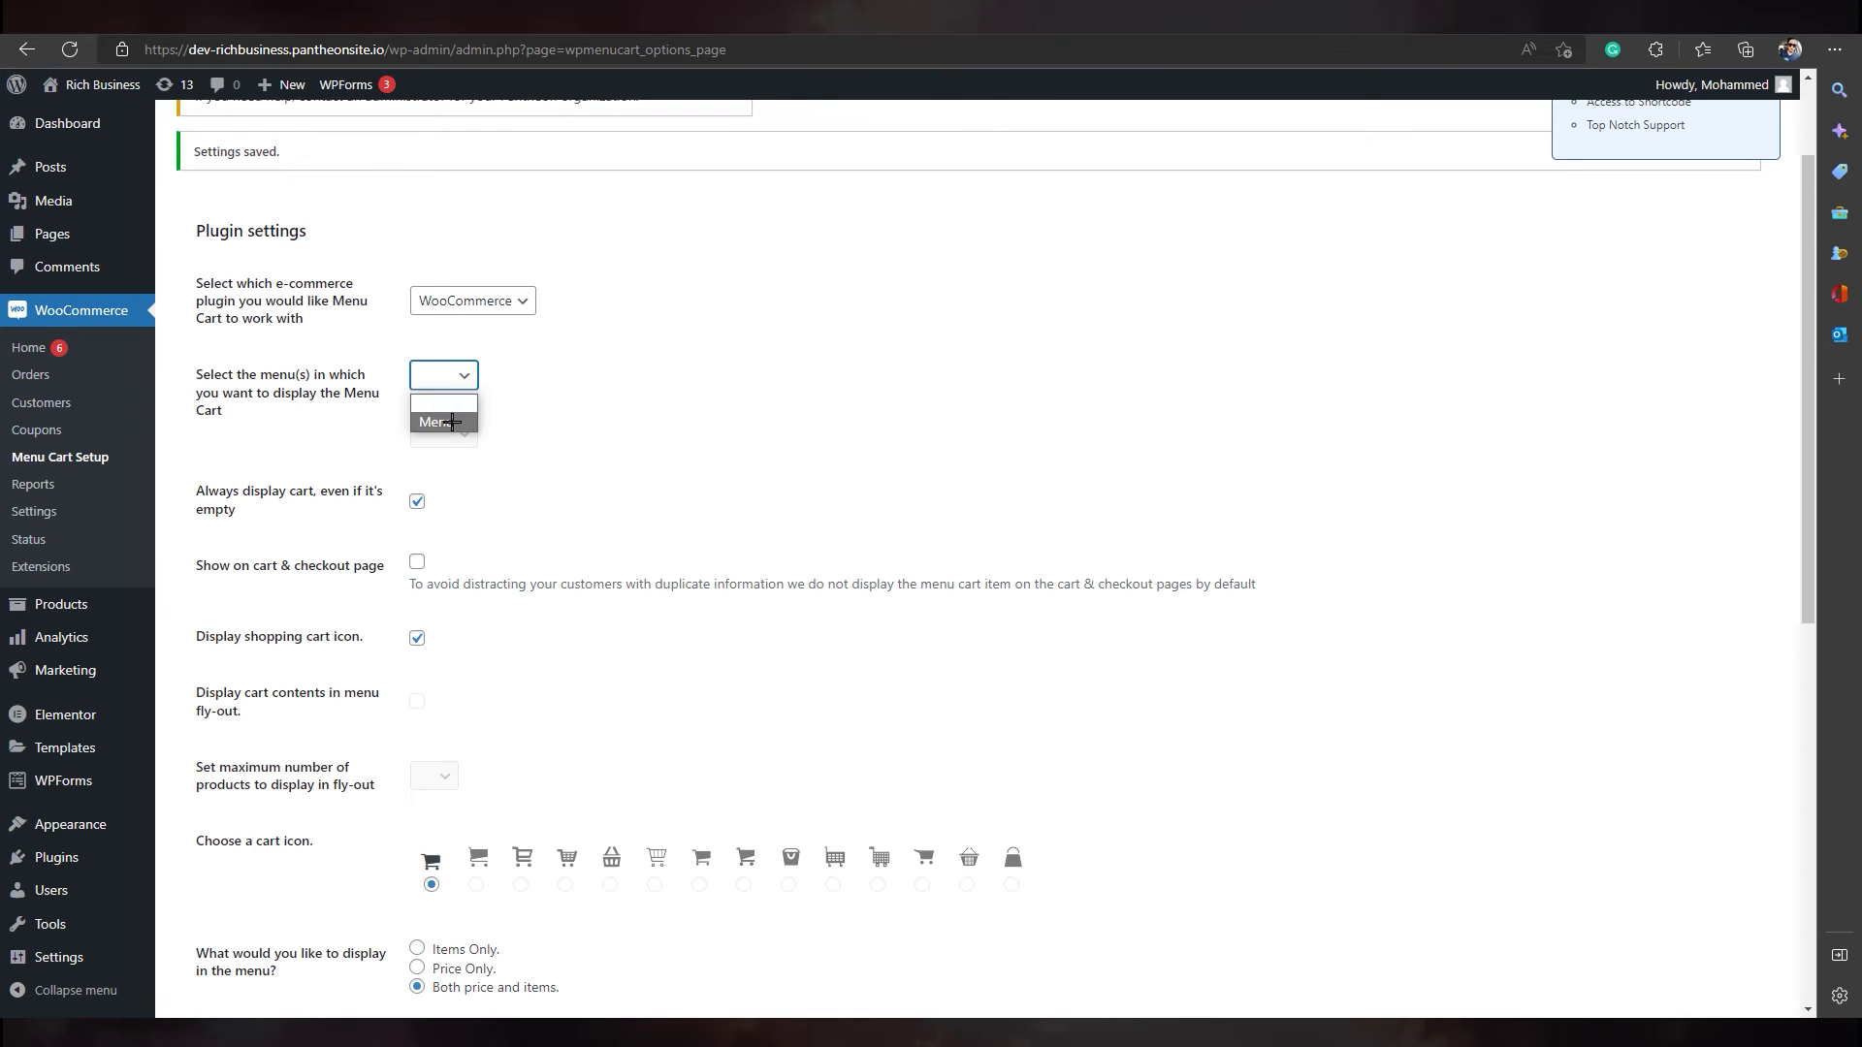
{"action": "left_click", "coordinate": [462, 423]}
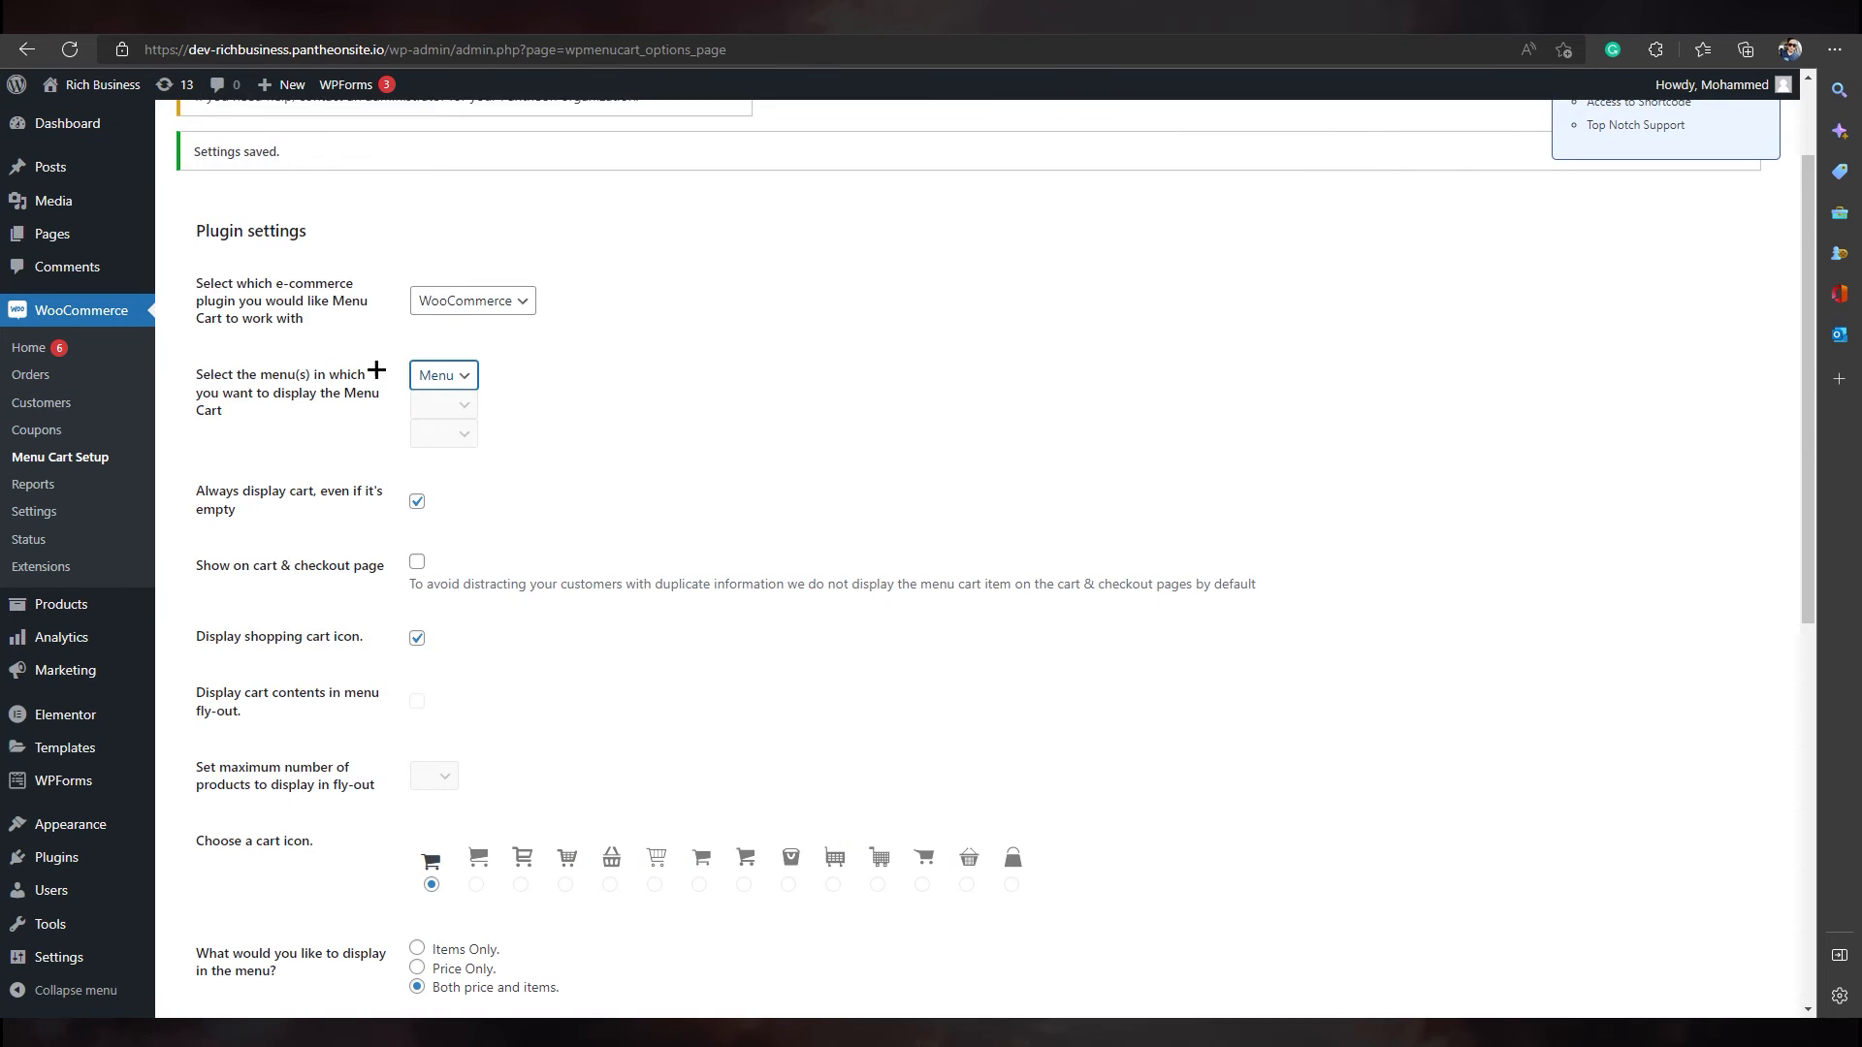
{"action": "scroll", "coordinate": [388, 485], "scroll_direction": "down", "scroll_amount": 4}
{"action": "scroll", "coordinate": [320, 670], "scroll_direction": "down", "scroll_amount": 2}
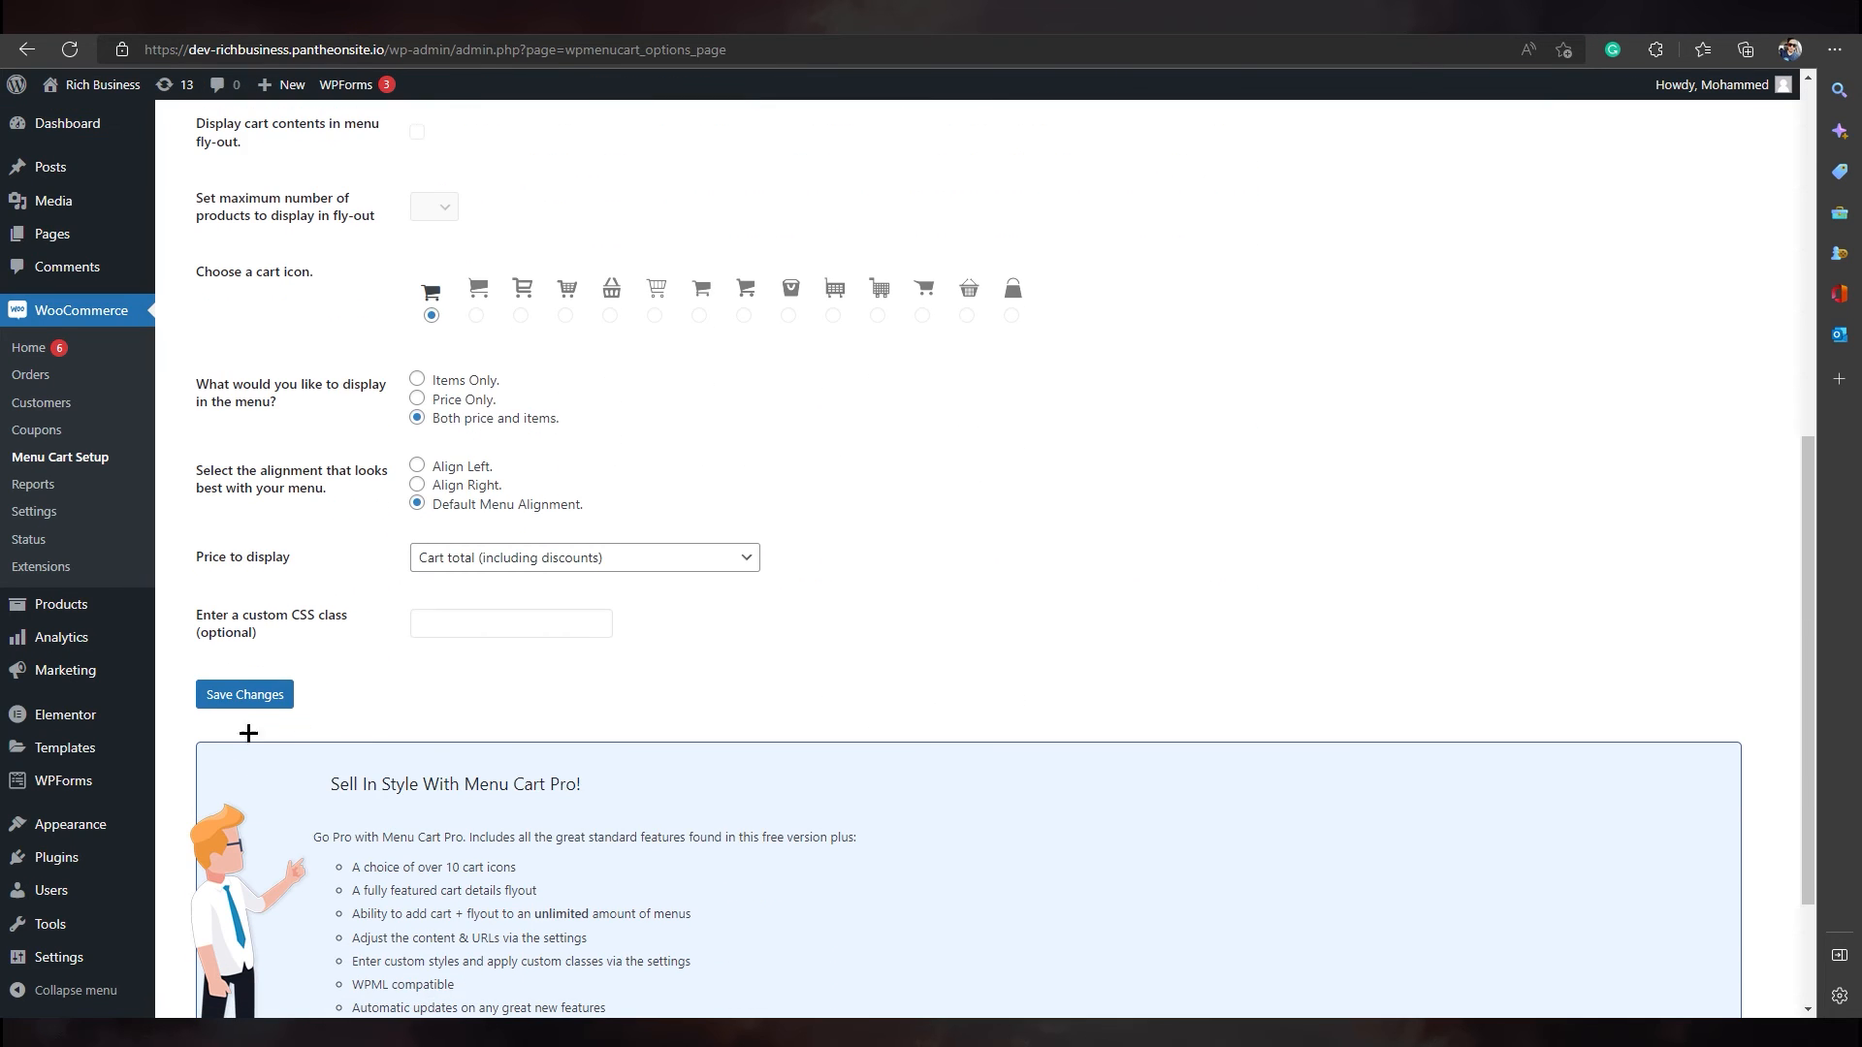
{"action": "left_click", "coordinate": [247, 697]}
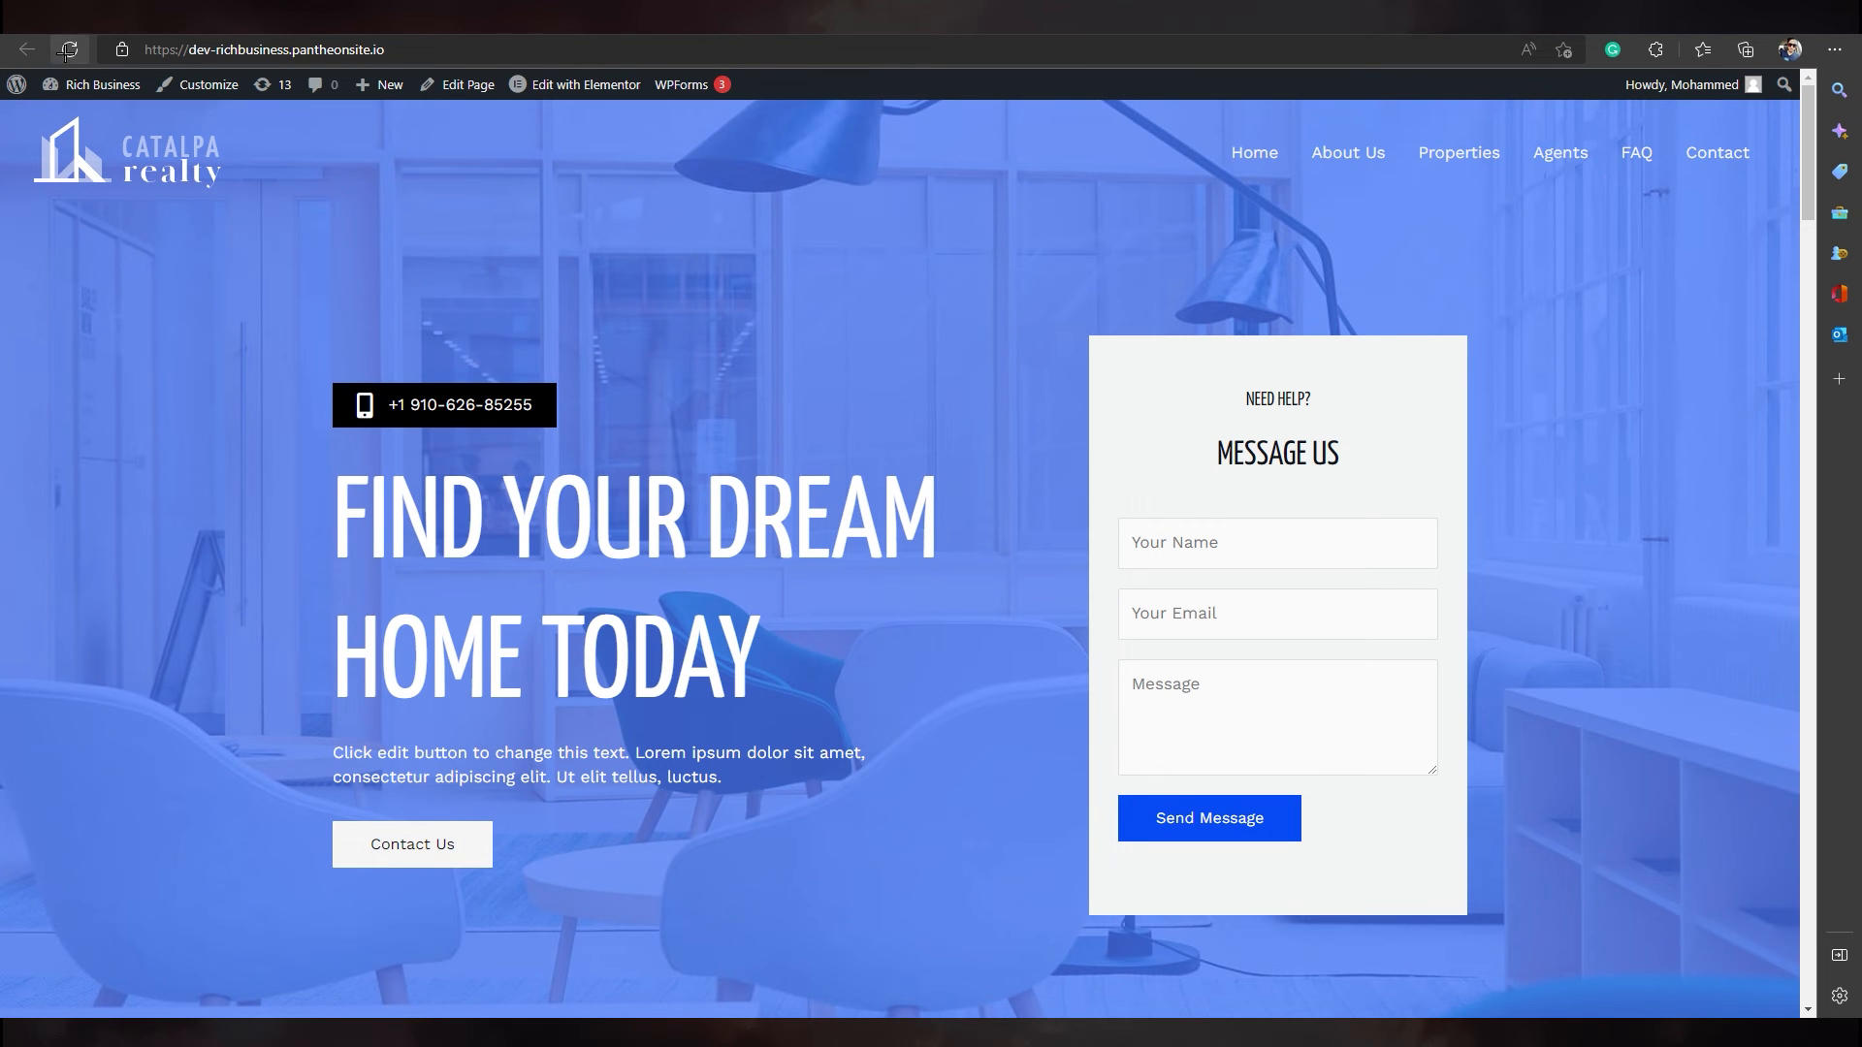
Step: Reload the homepage and open the shop page through the cart item in the navigation menu
{"action": "left_click", "coordinate": [68, 49]}
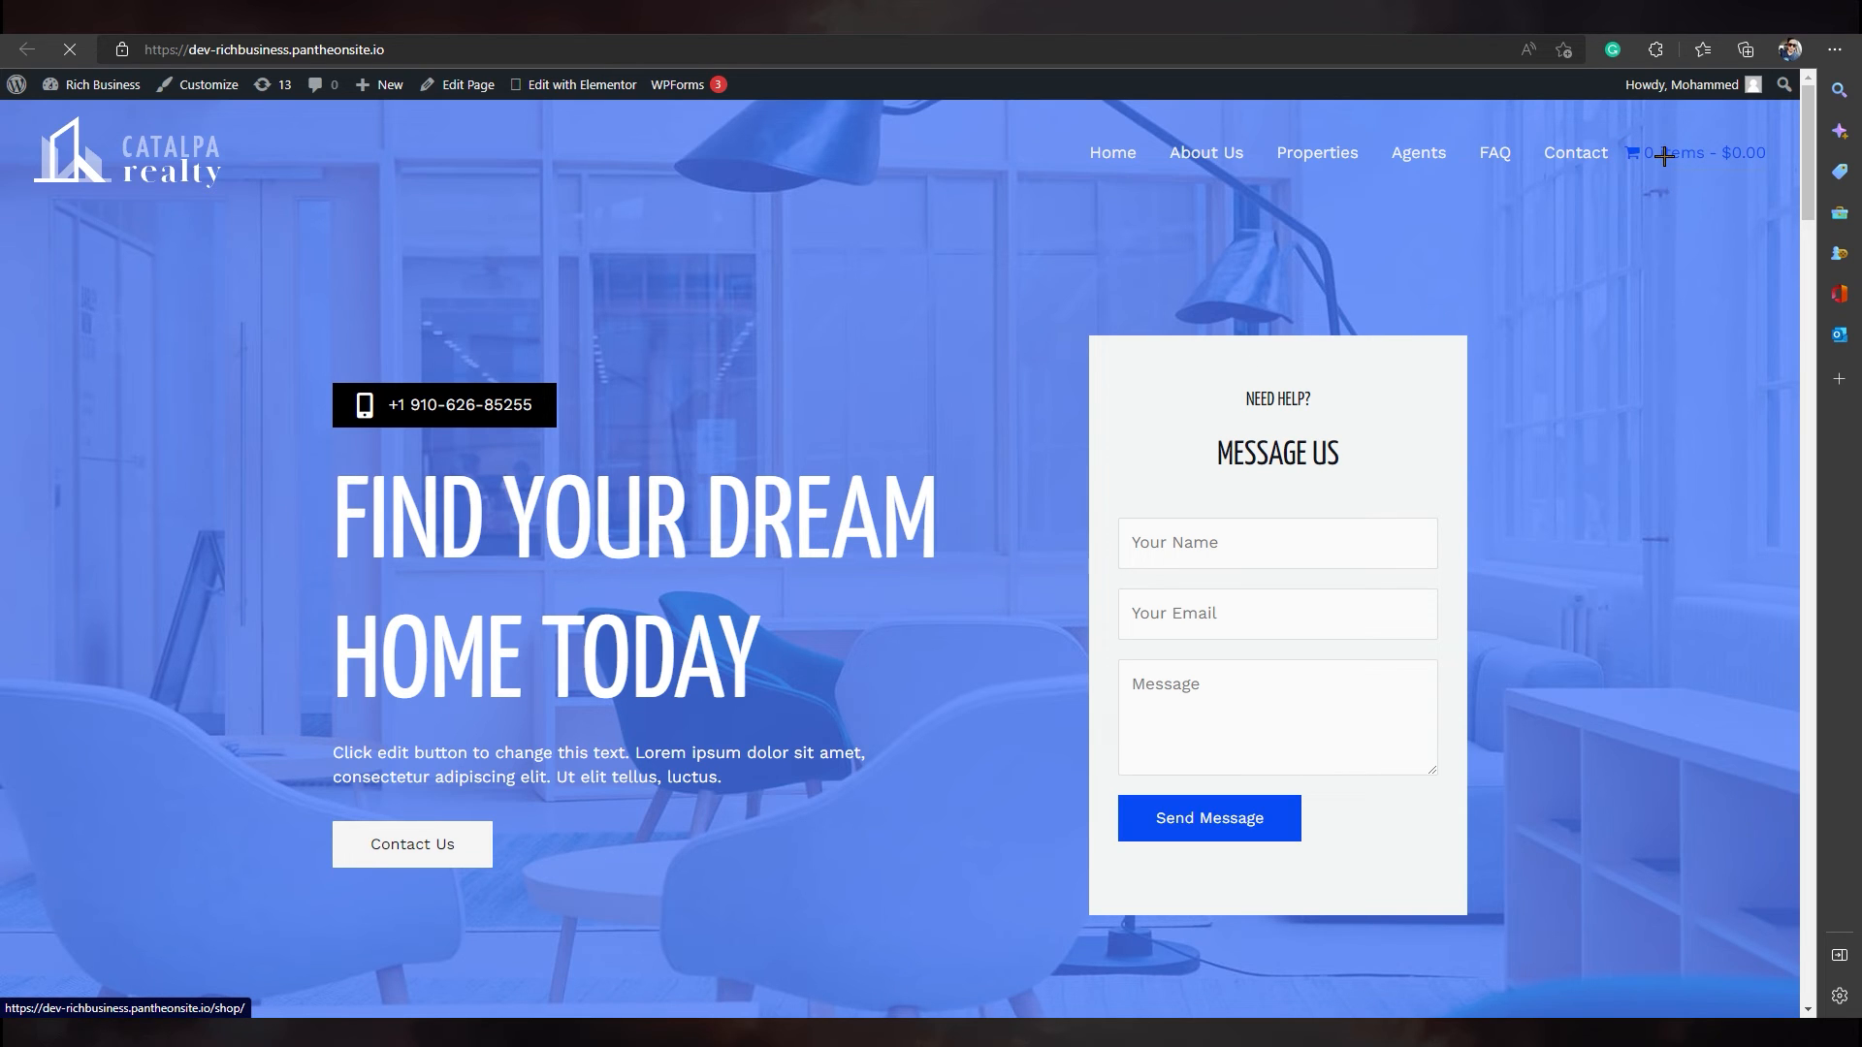
{"action": "left_click", "coordinate": [1665, 156]}
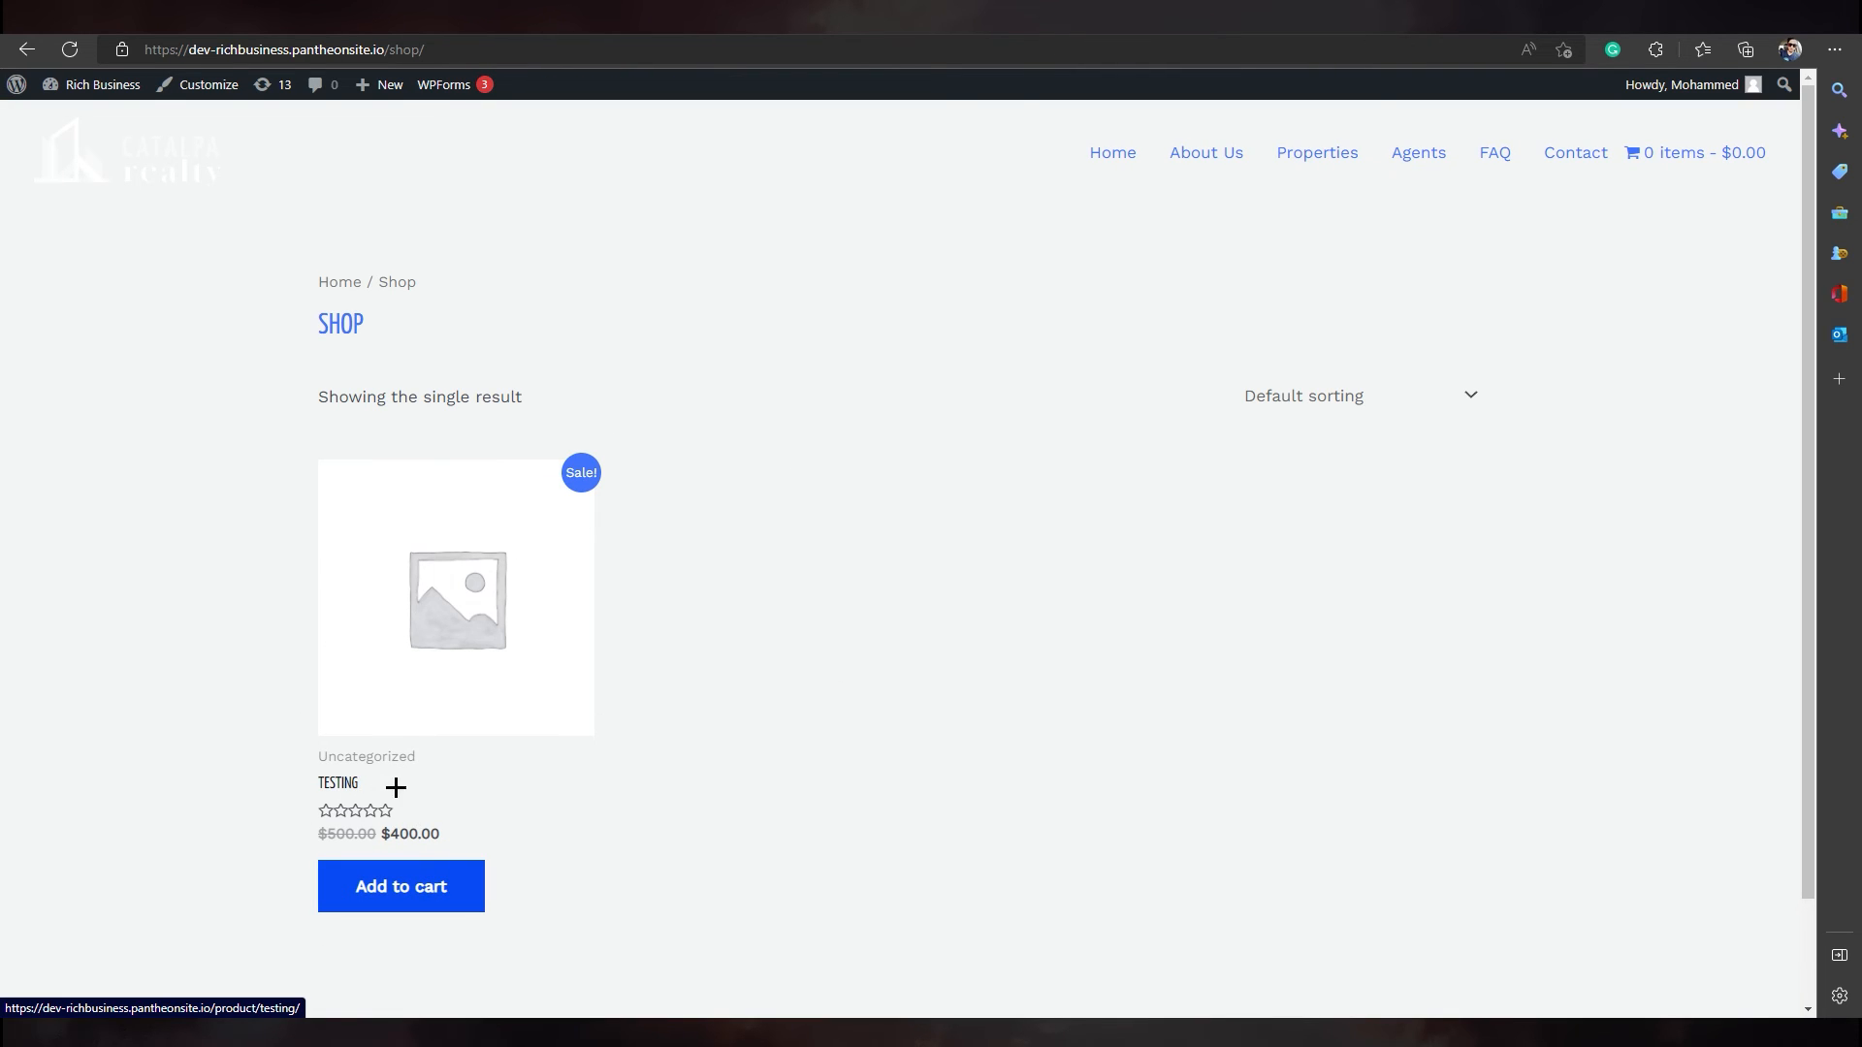
{"action": "mouse_move", "coordinate": [456, 649]}
{"action": "left_click", "coordinate": [579, 513]}
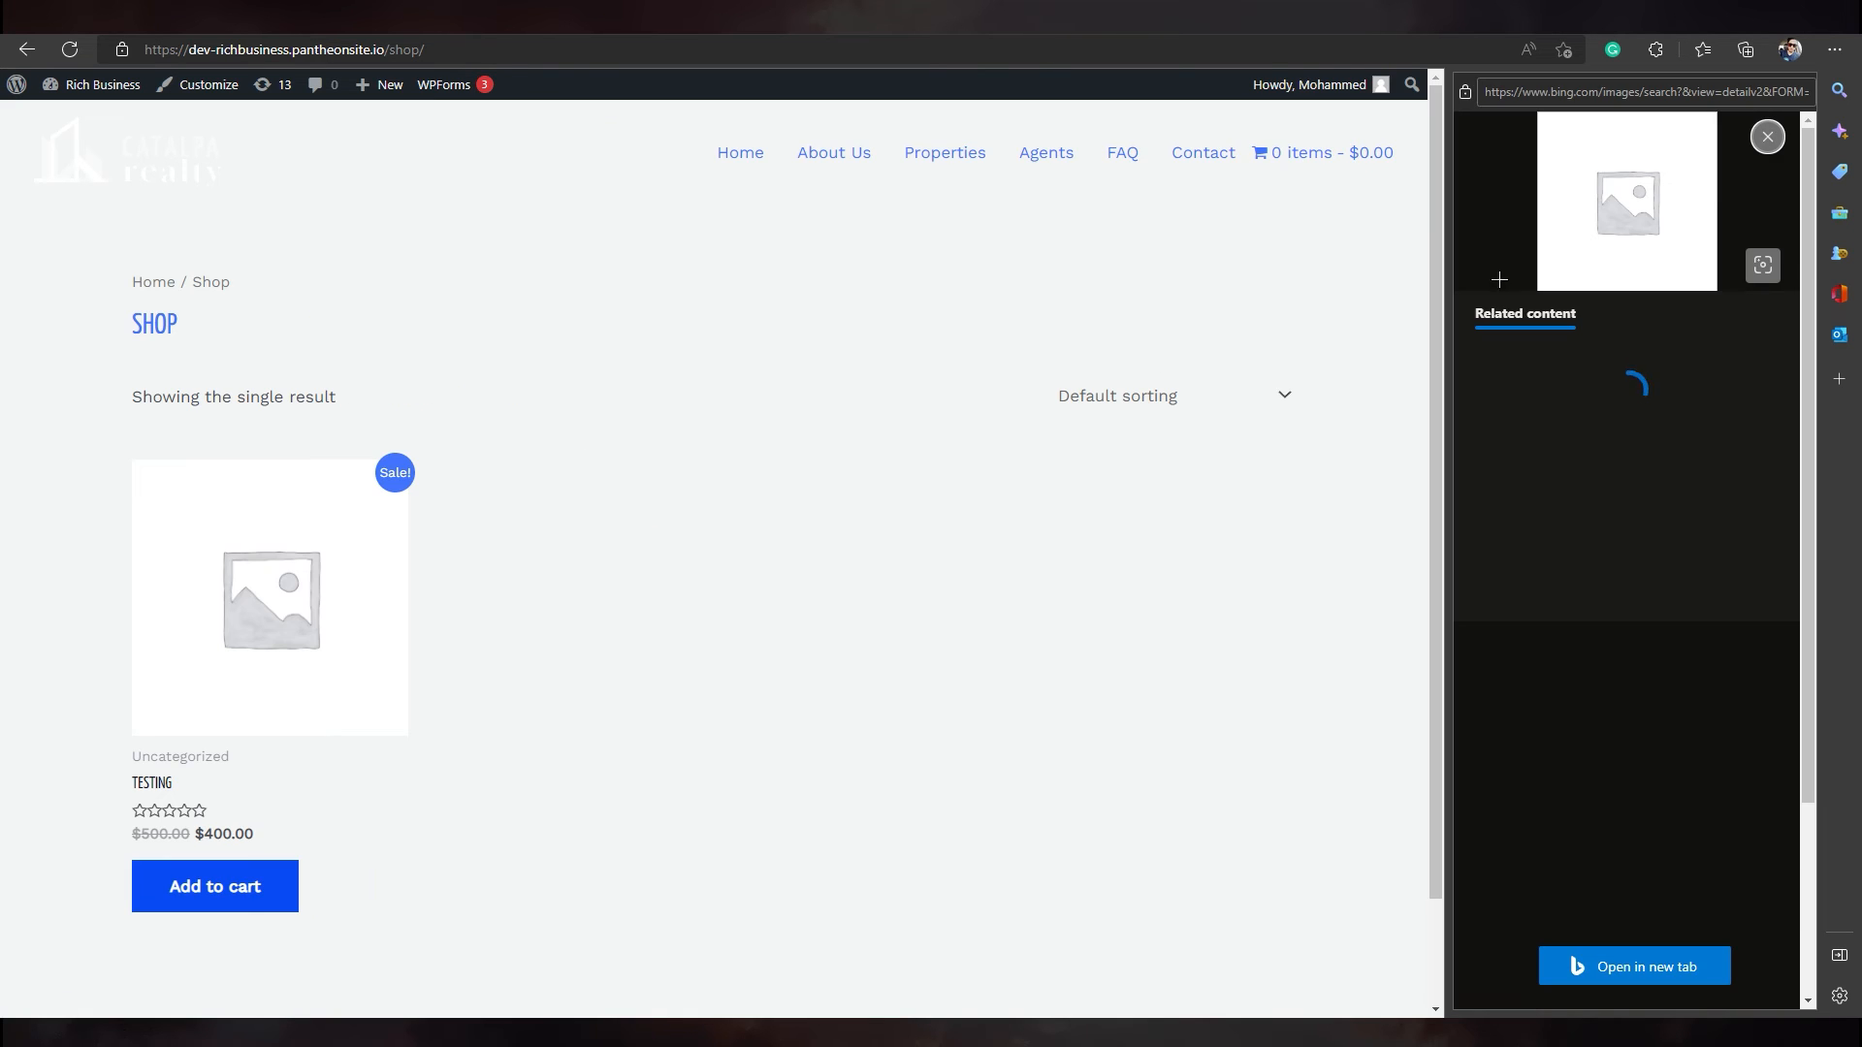
{"action": "left_click", "coordinate": [1767, 137]}
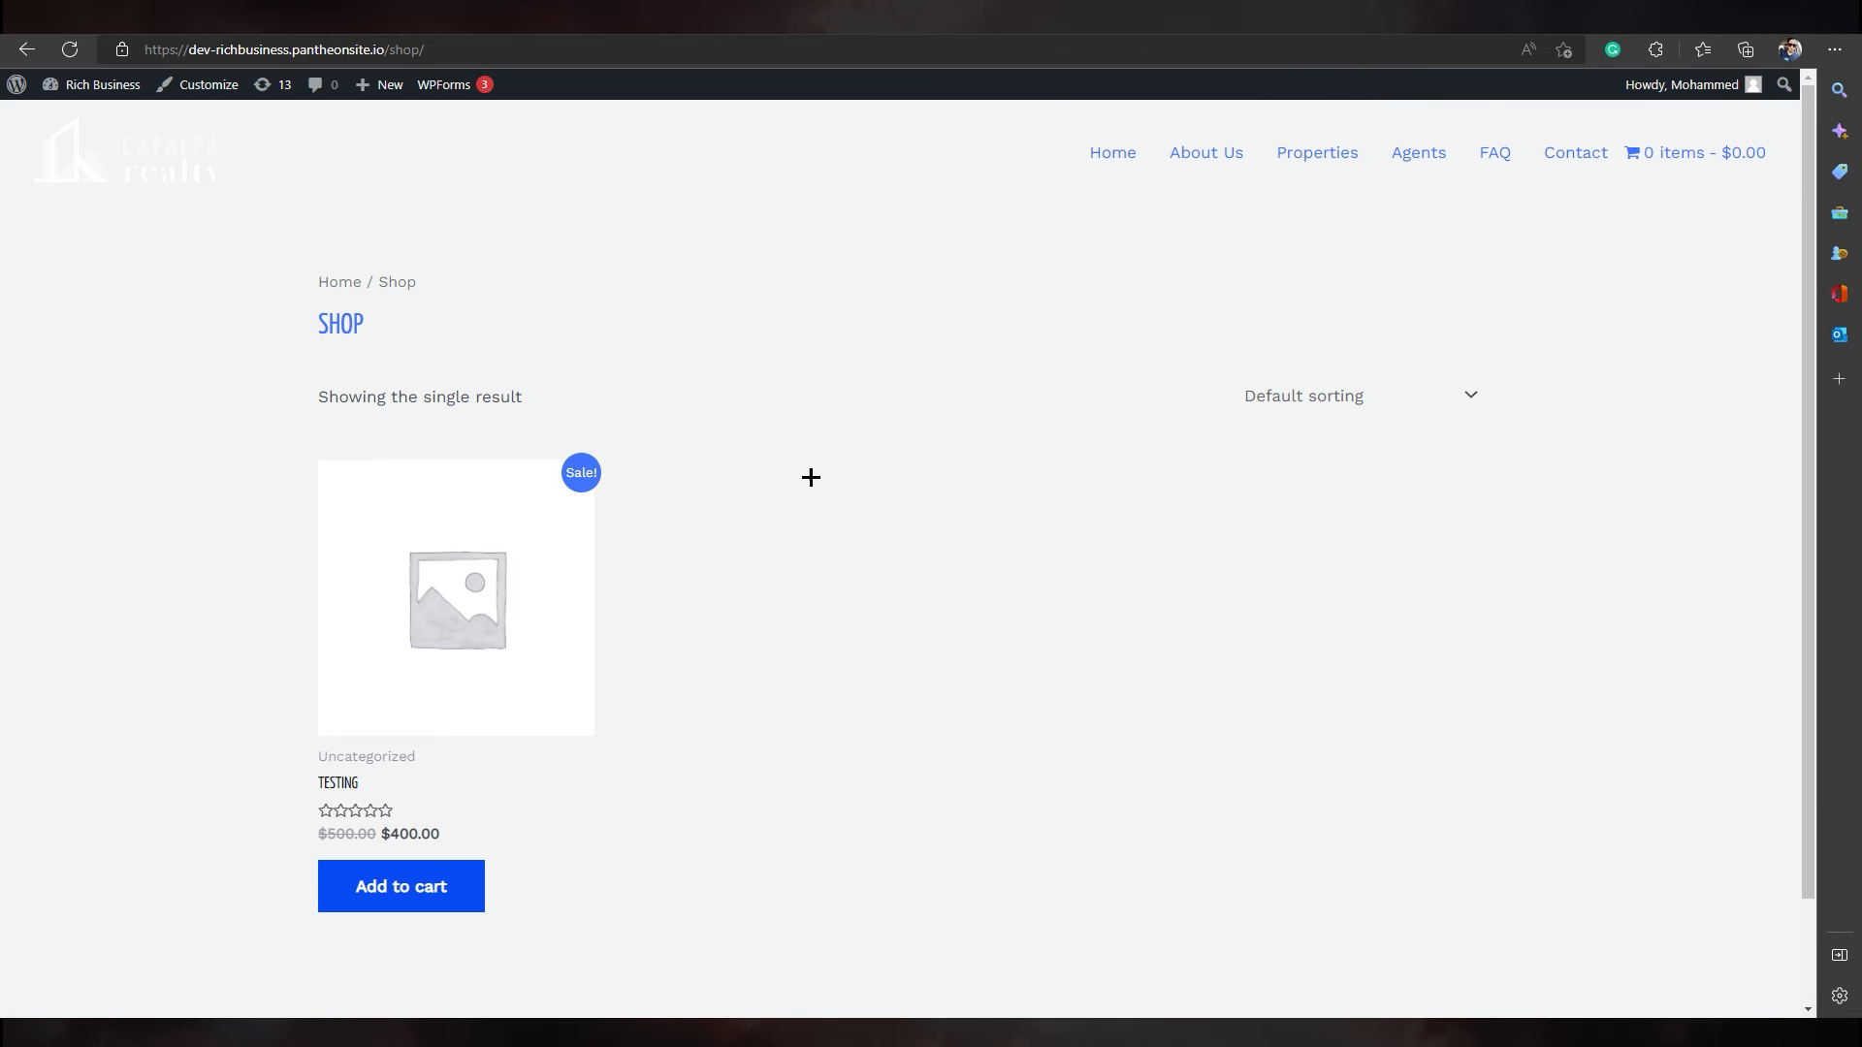
Step: Add the testing product to the cart and open the cart page through the menu's cart item
{"action": "left_click", "coordinate": [414, 900]}
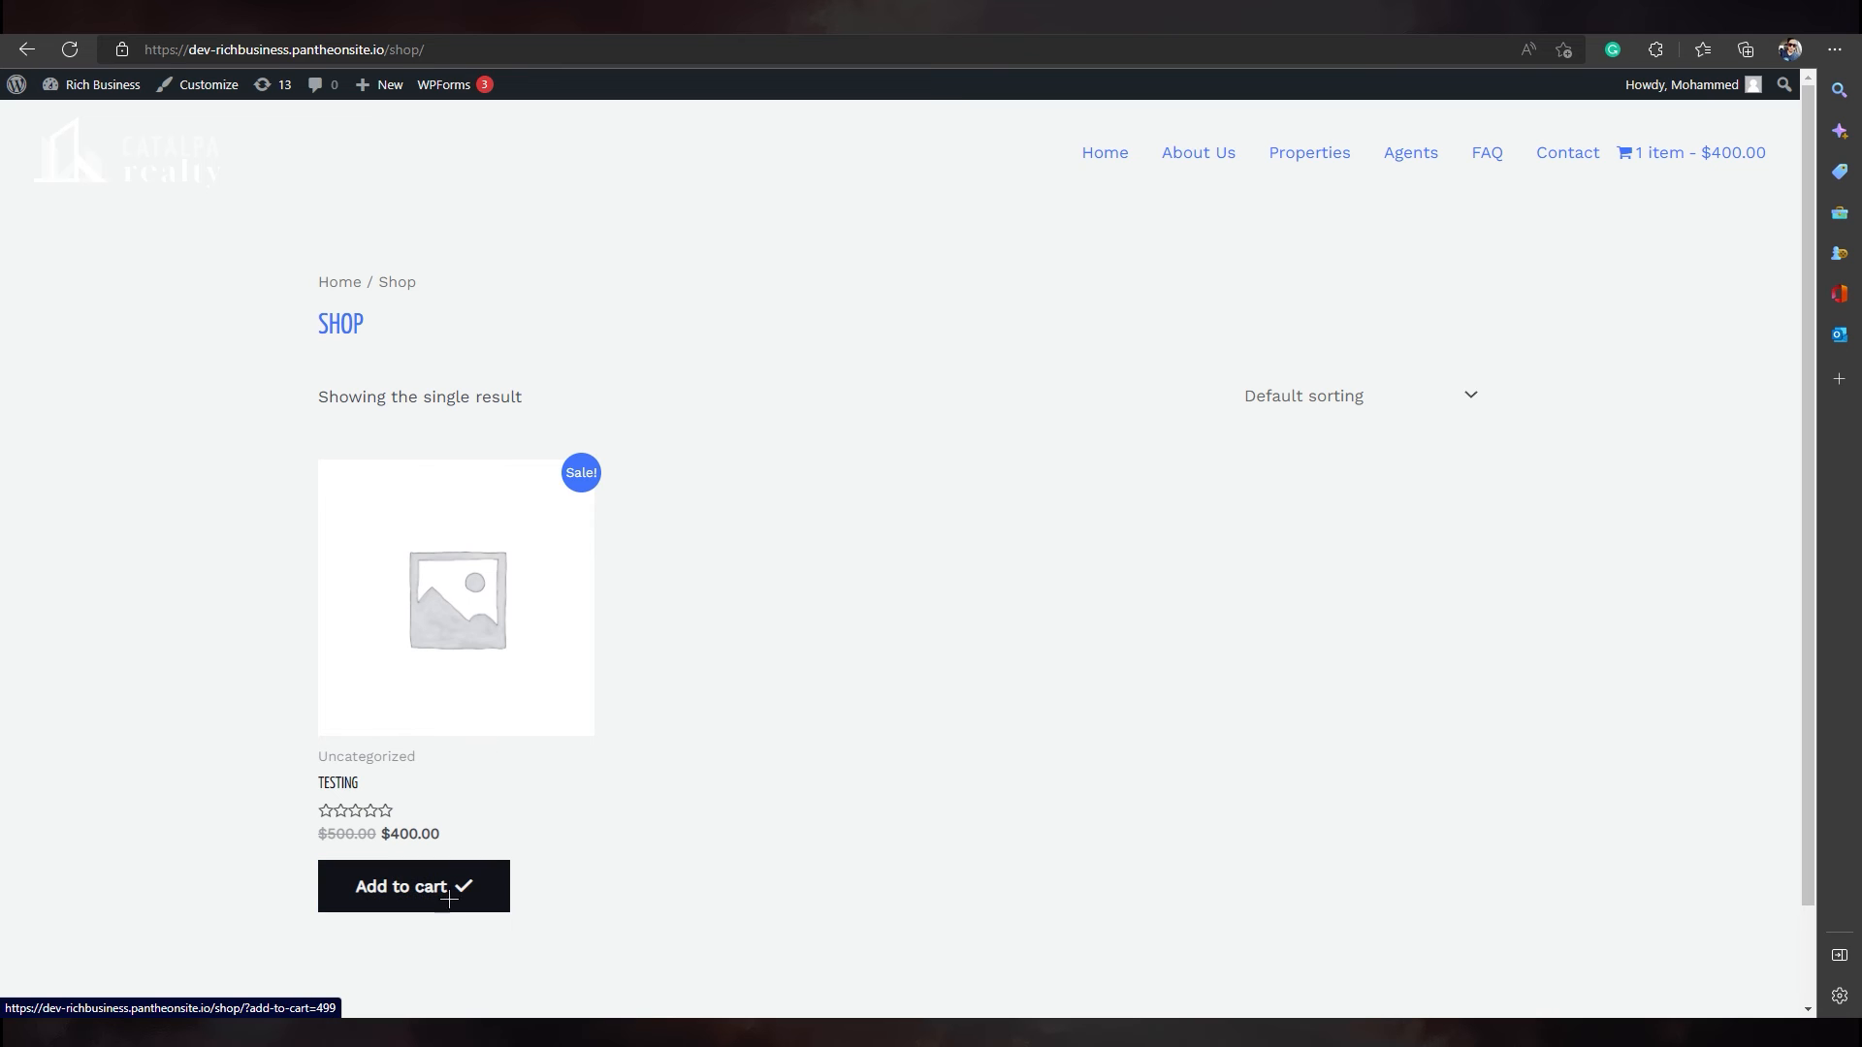
{"action": "left_click", "coordinate": [1664, 152]}
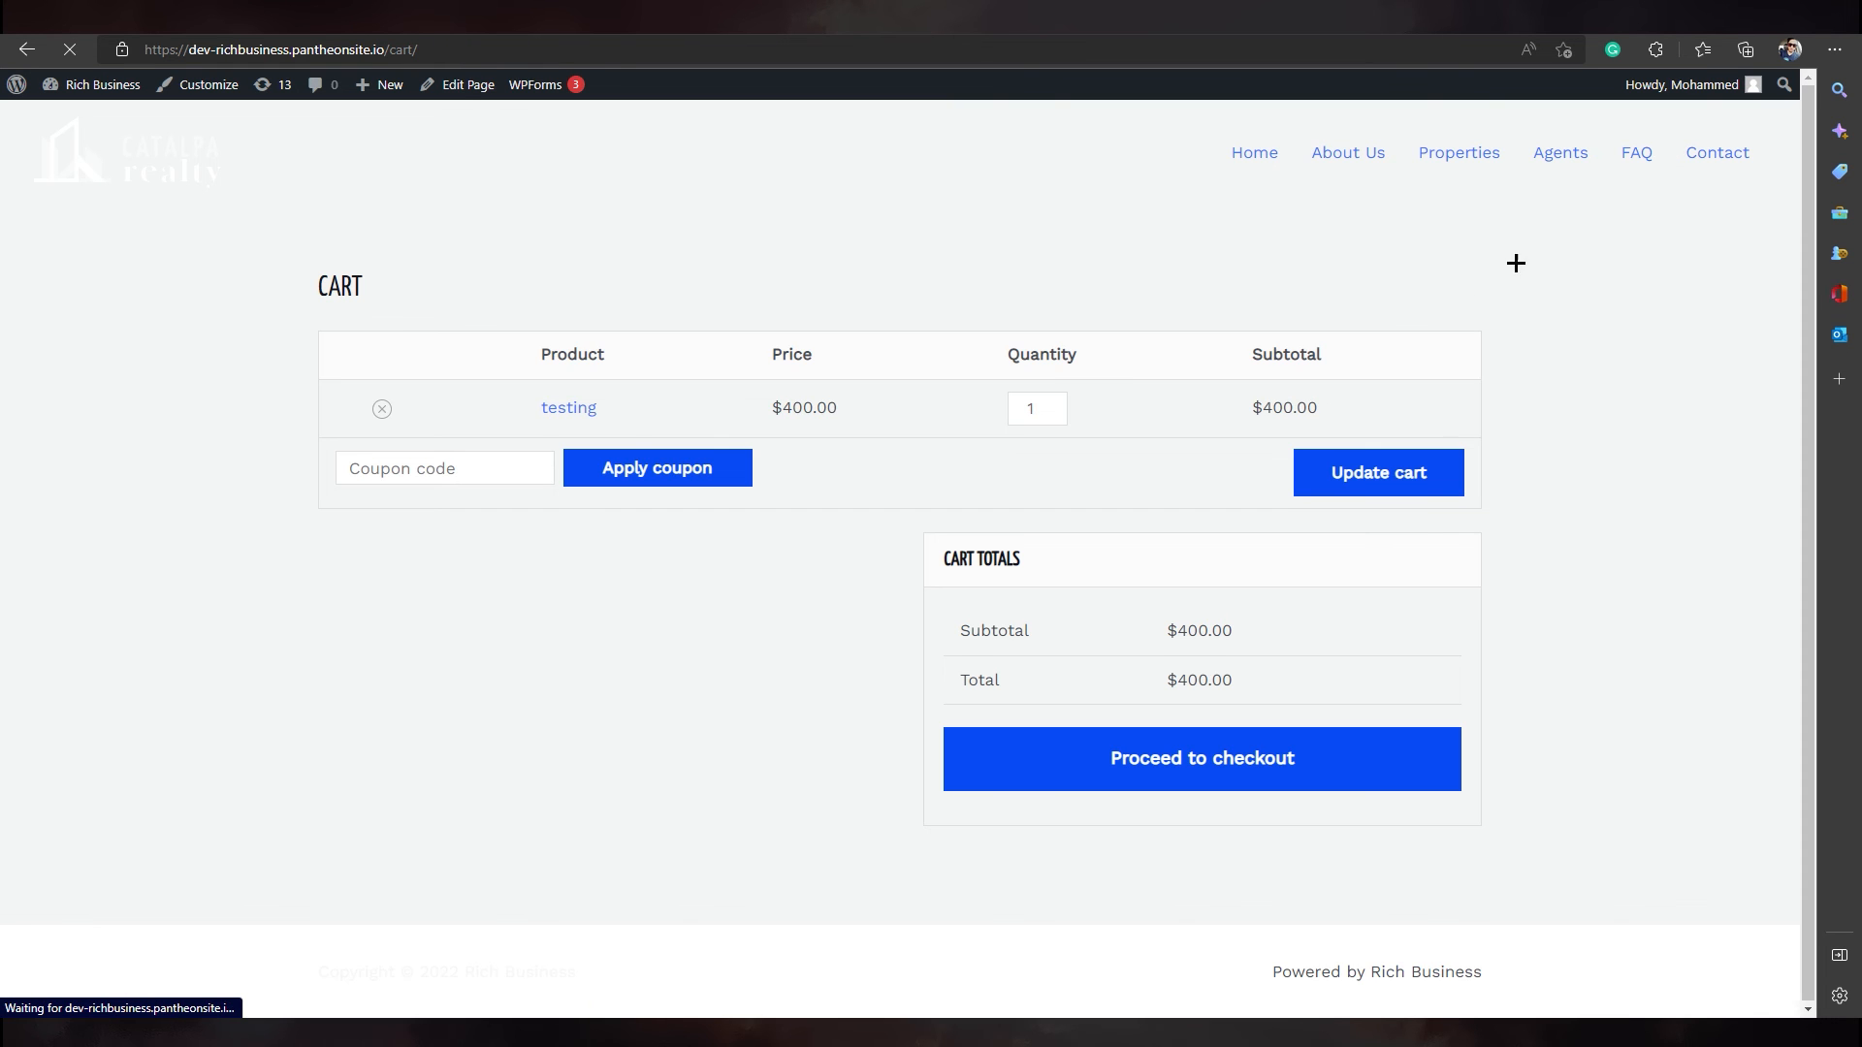
{"action": "left_click", "coordinate": [483, 504]}
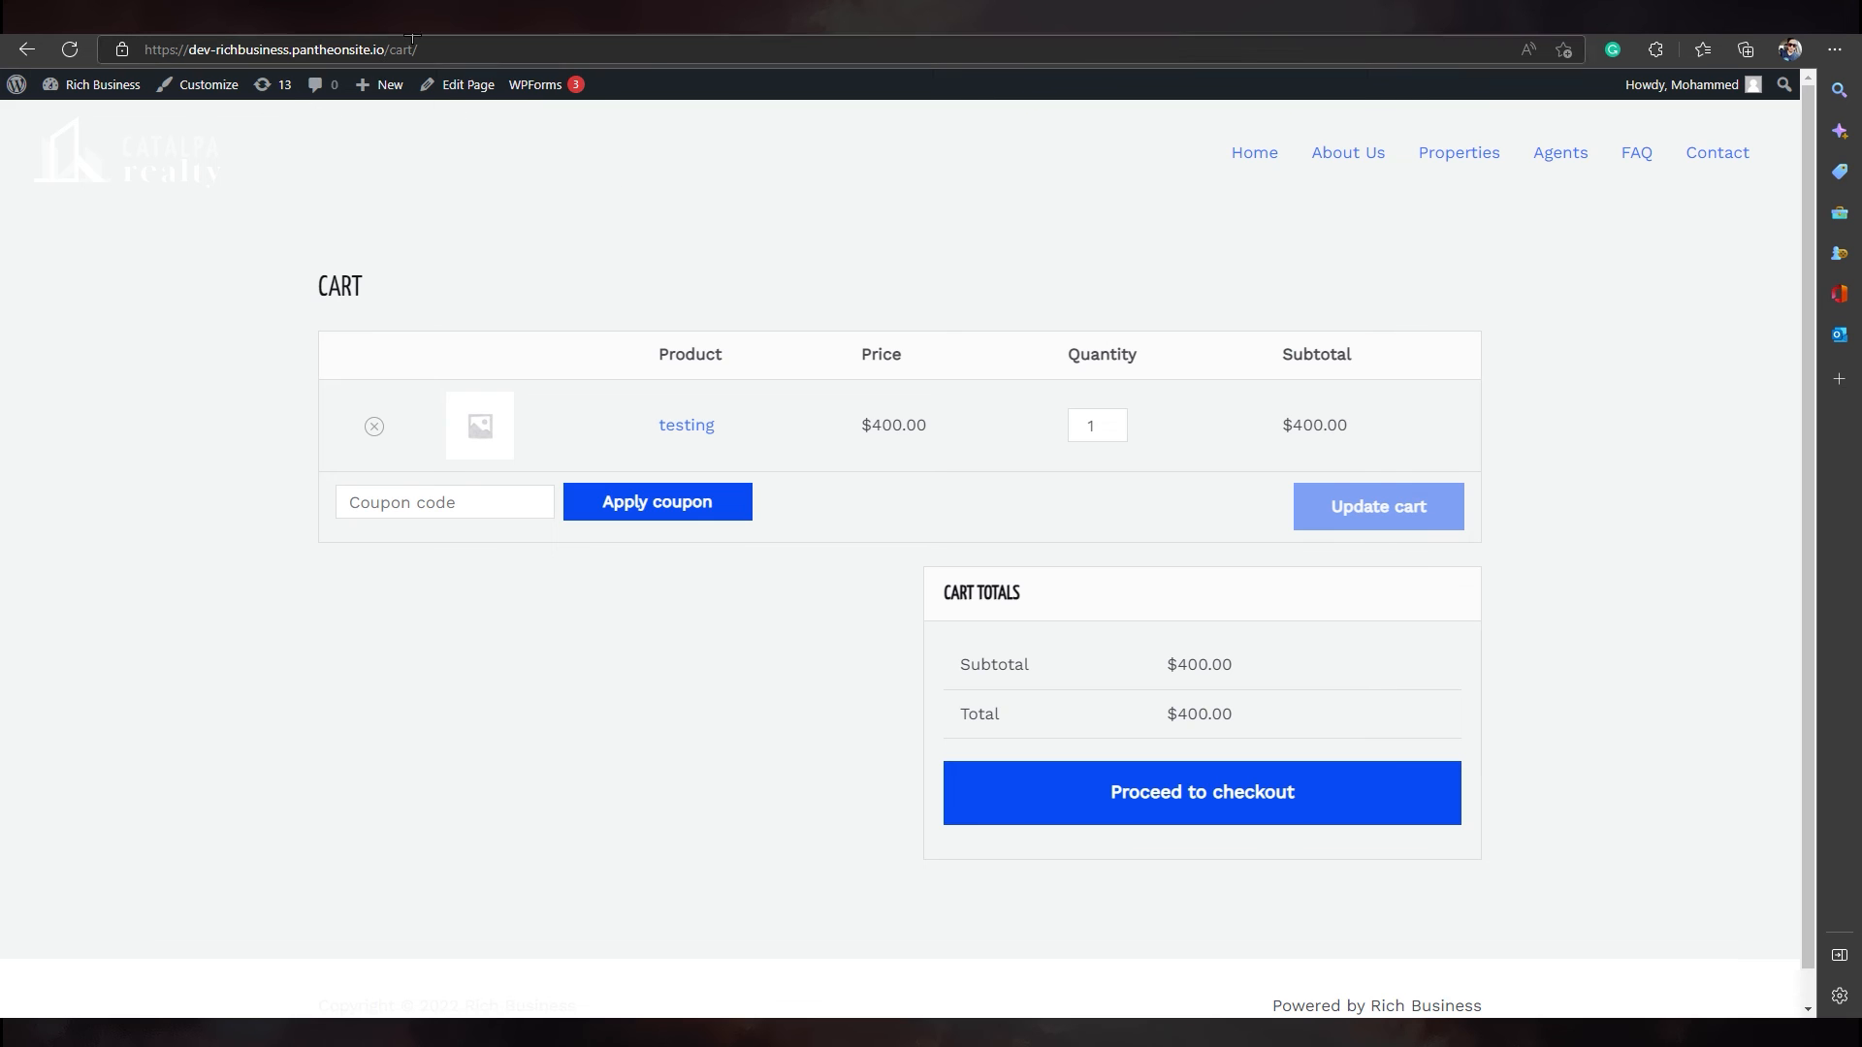
Step: Return to the Menu Cart plugin settings page
{"action": "left_click", "coordinate": [281, 17]}
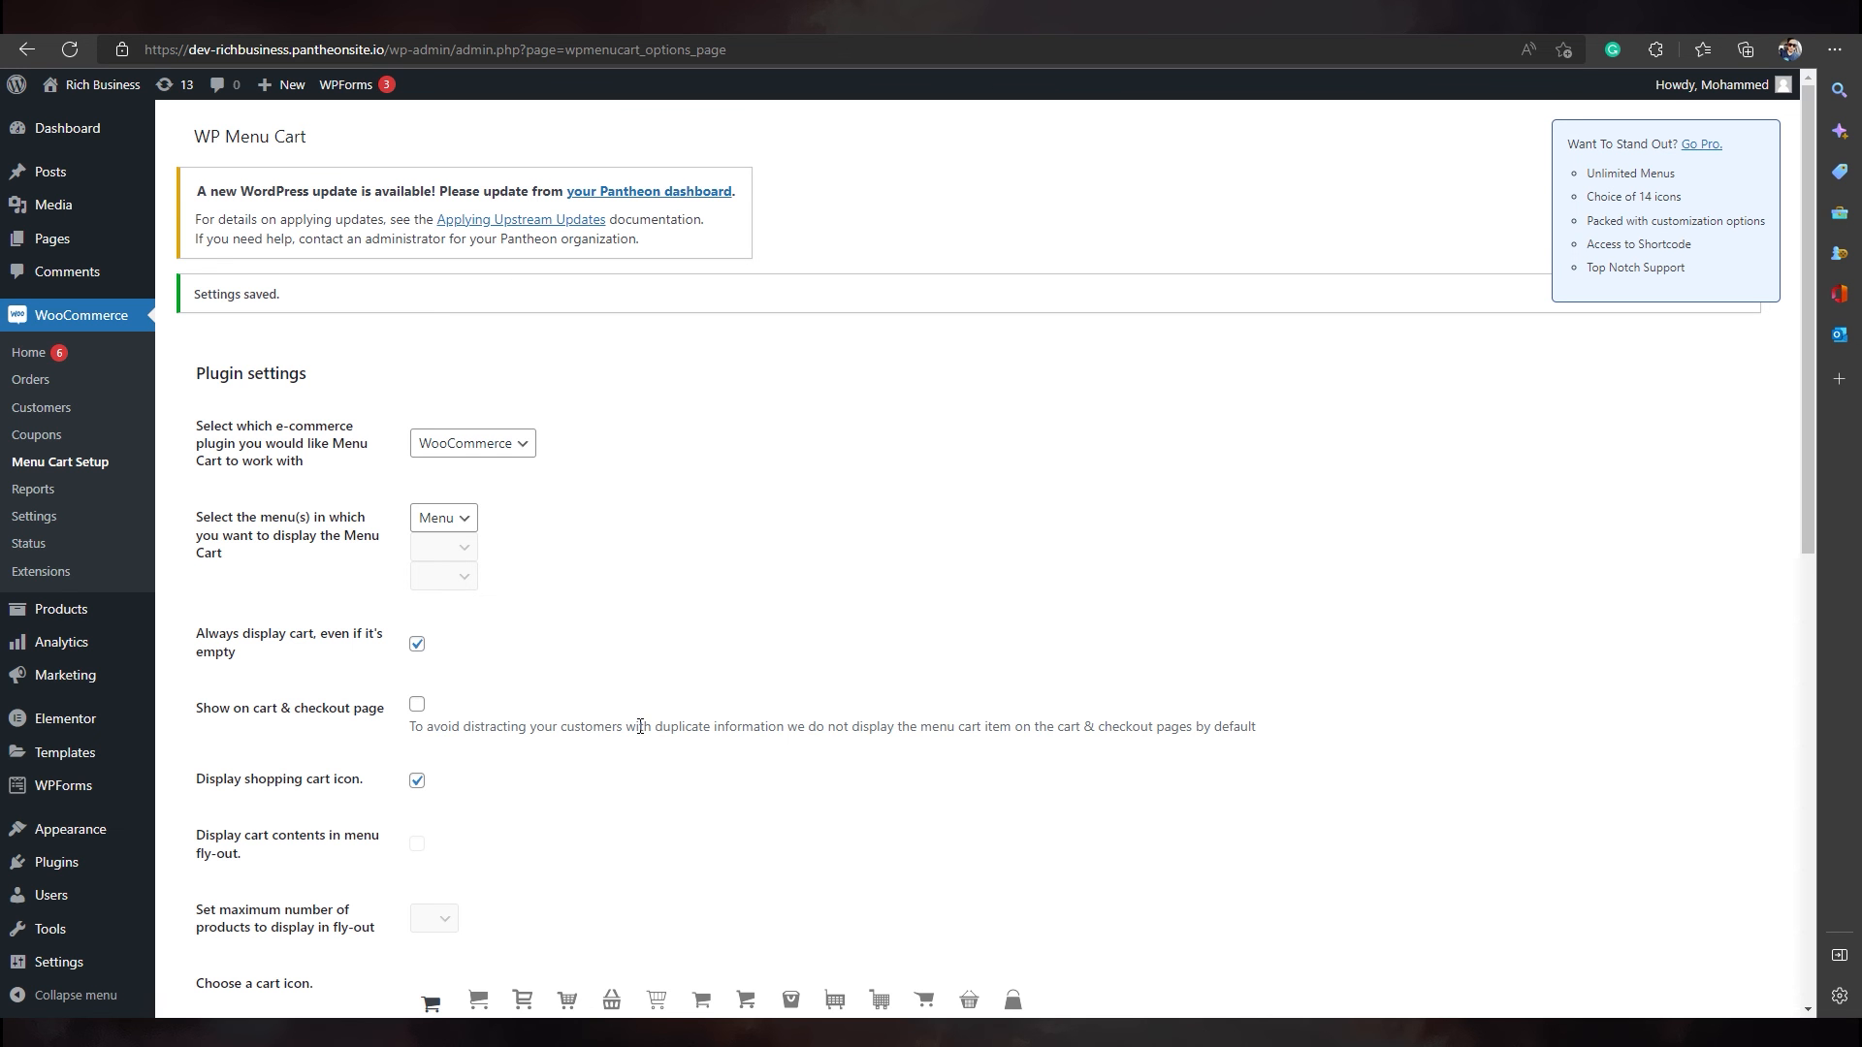